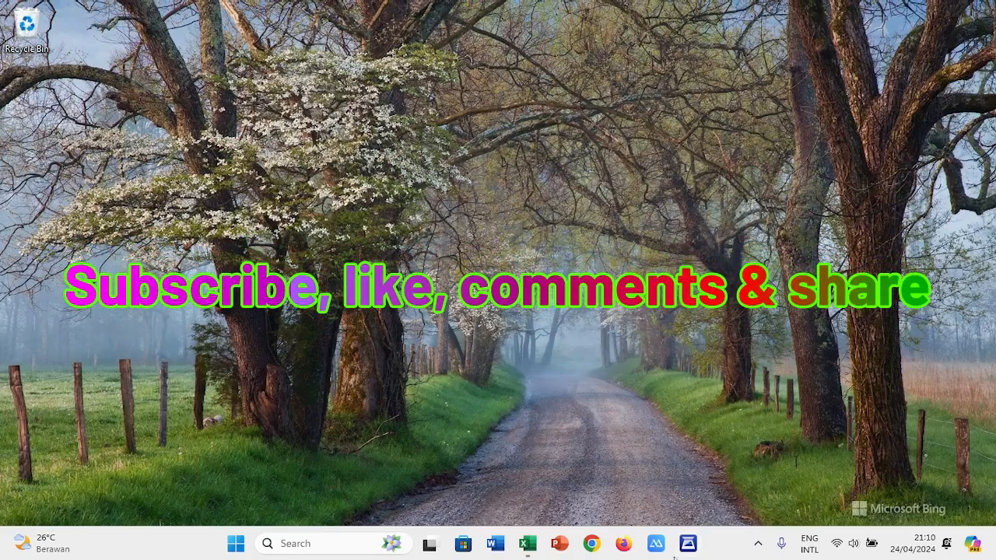
- Switch to the open Excel workbook and review the Data mentah columns and the villages listed under Hasil analisa
left_click(528, 543)
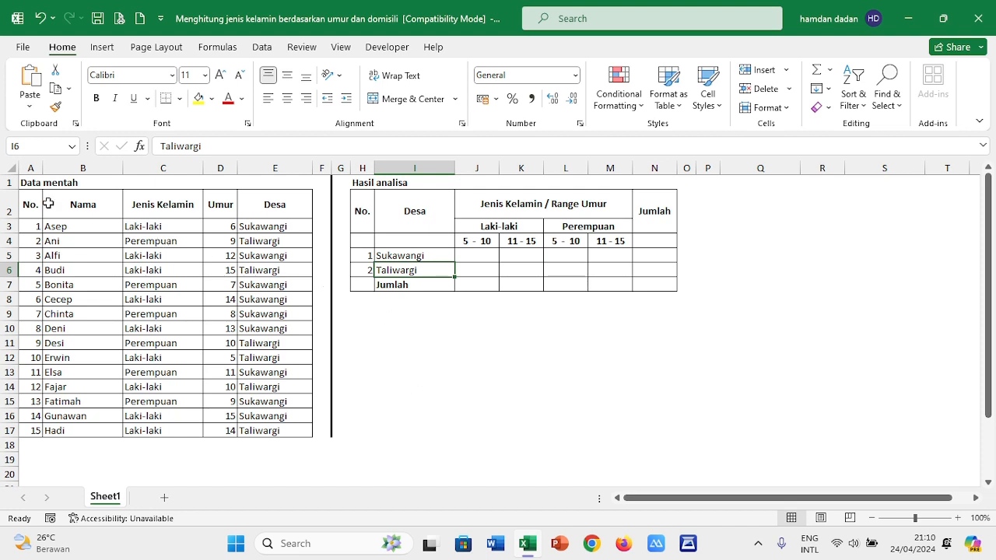
left_click(29, 183)
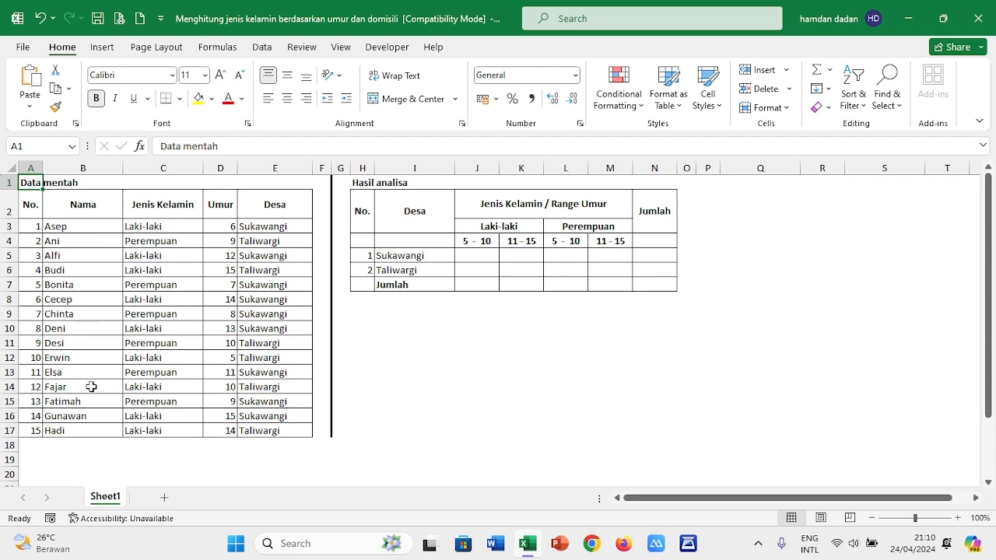
left_click(163, 224)
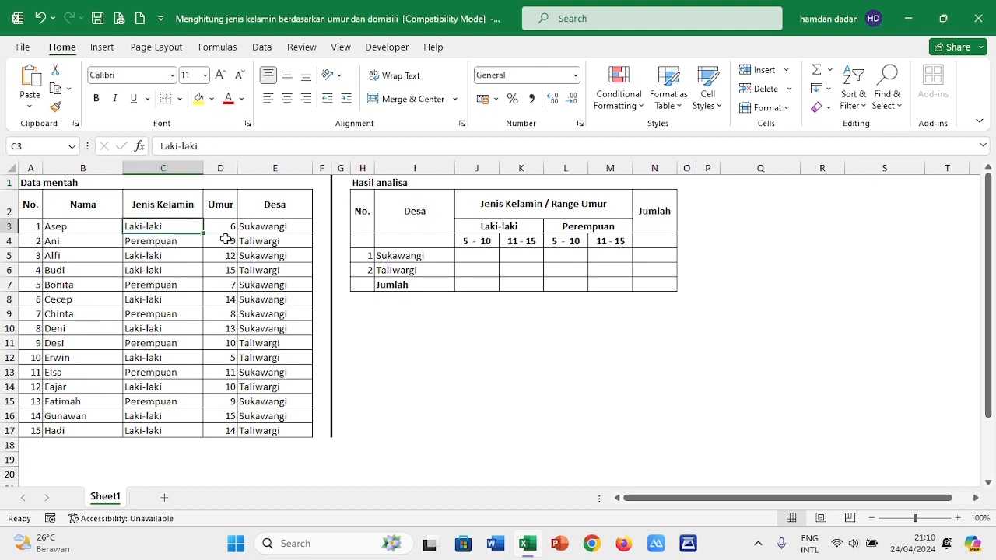
left_click(220, 212)
left_click(286, 210)
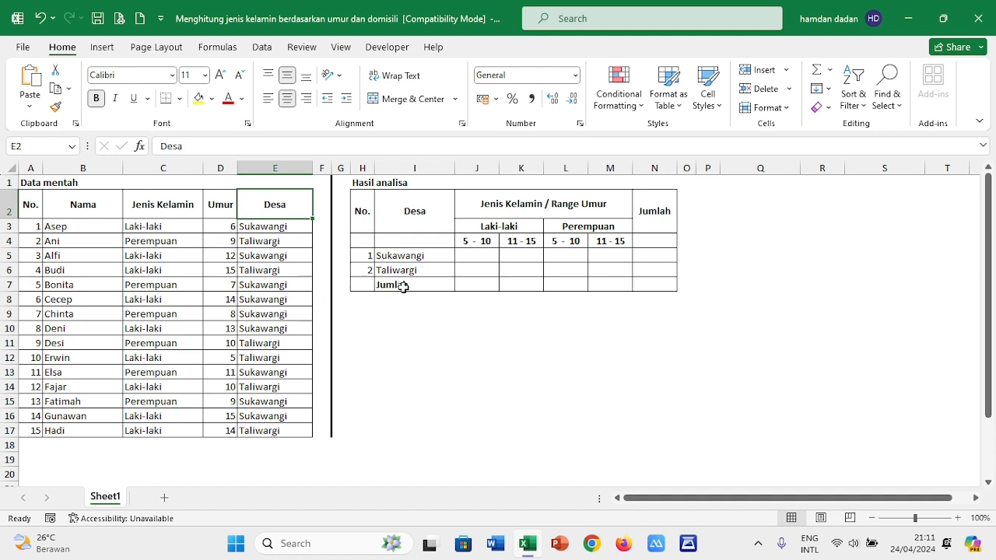
left_click(430, 261)
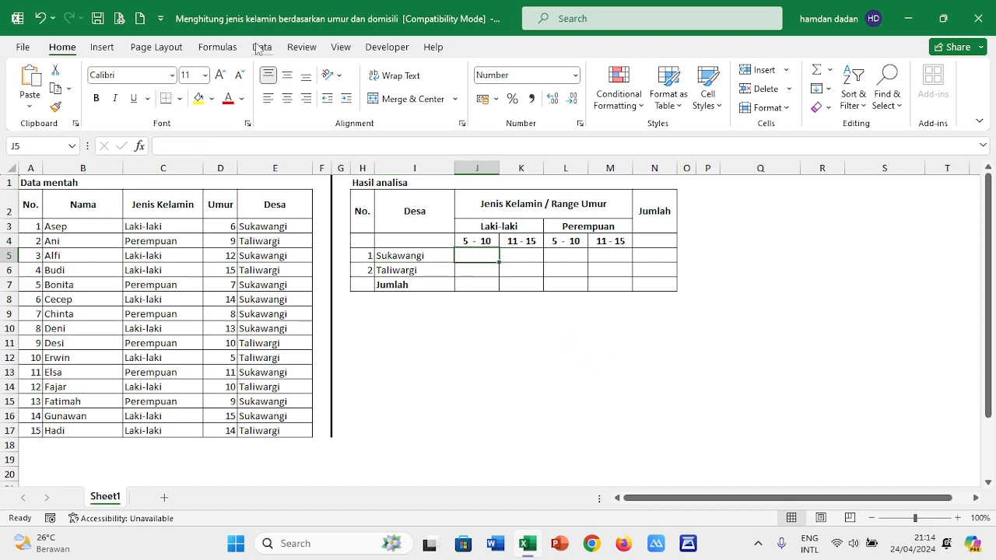
- Insert the statistical COUNTIFS function in cell J5, for Sukawangi males aged 5 - 10
left_click(217, 48)
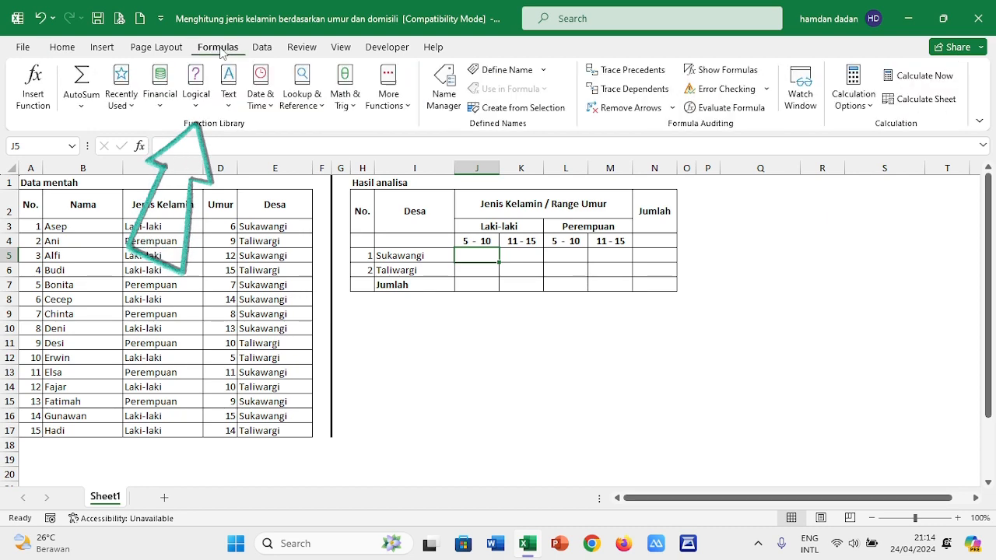
left_click(410, 111)
mouse_move(411, 129)
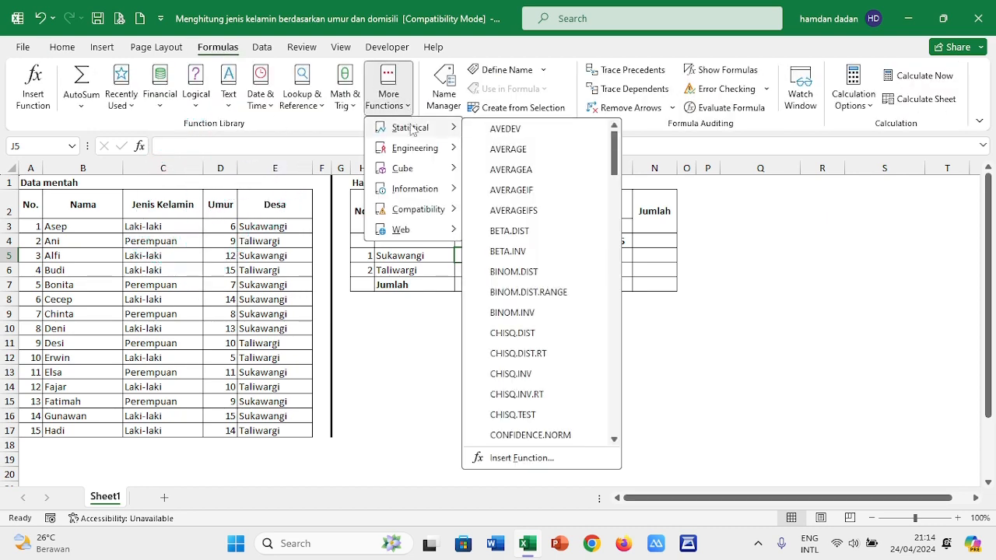
scroll(552, 338, "down", 5)
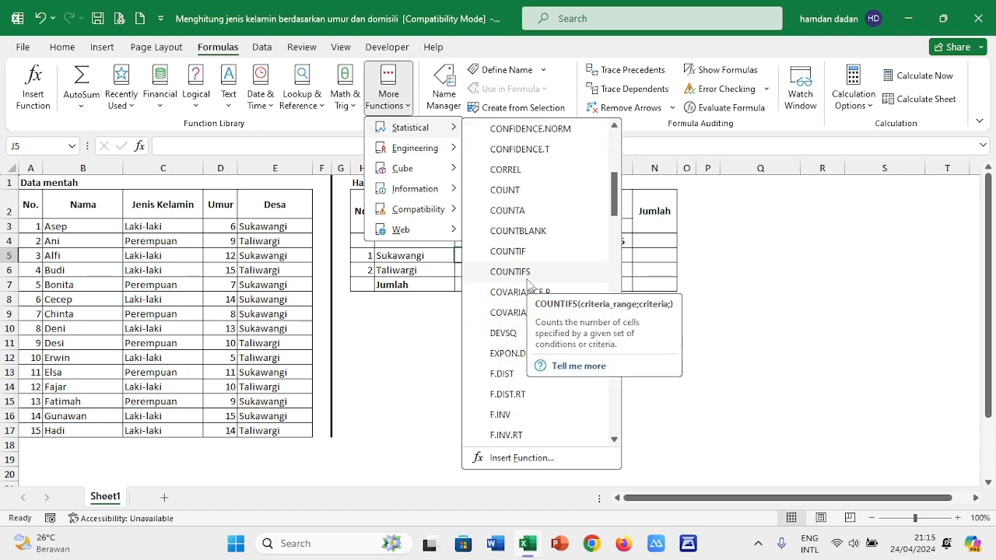
left_click(510, 271)
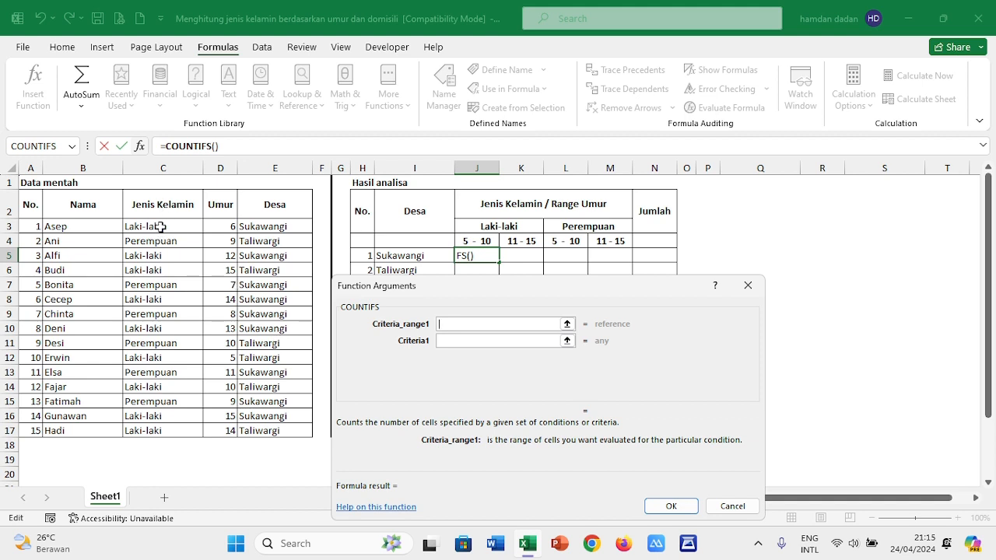
- Set the first COUNTIFS condition to the gender range C3:C17 with the Laki-laki heading J3 as criterion
left_click_drag(159, 226, 173, 430)
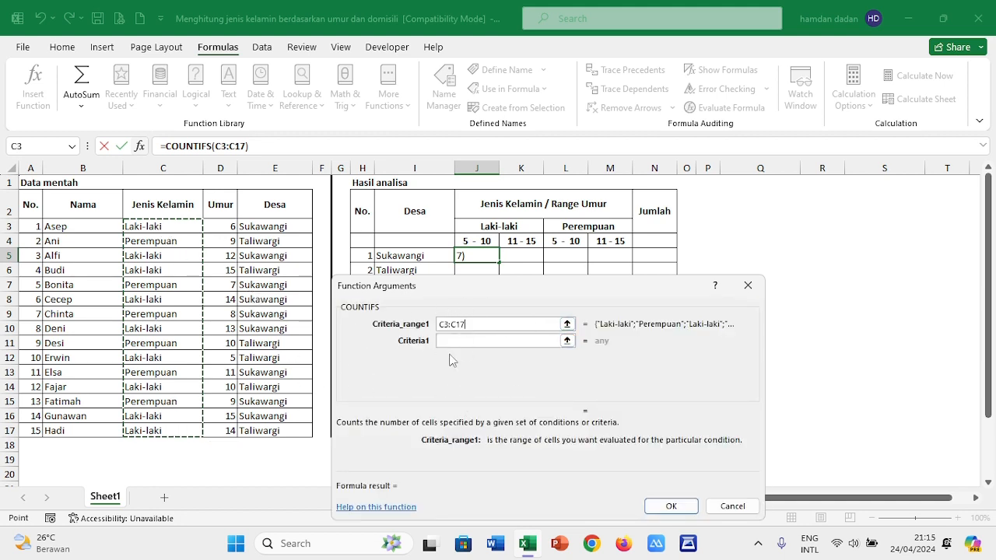
left_click(477, 340)
left_click(477, 340)
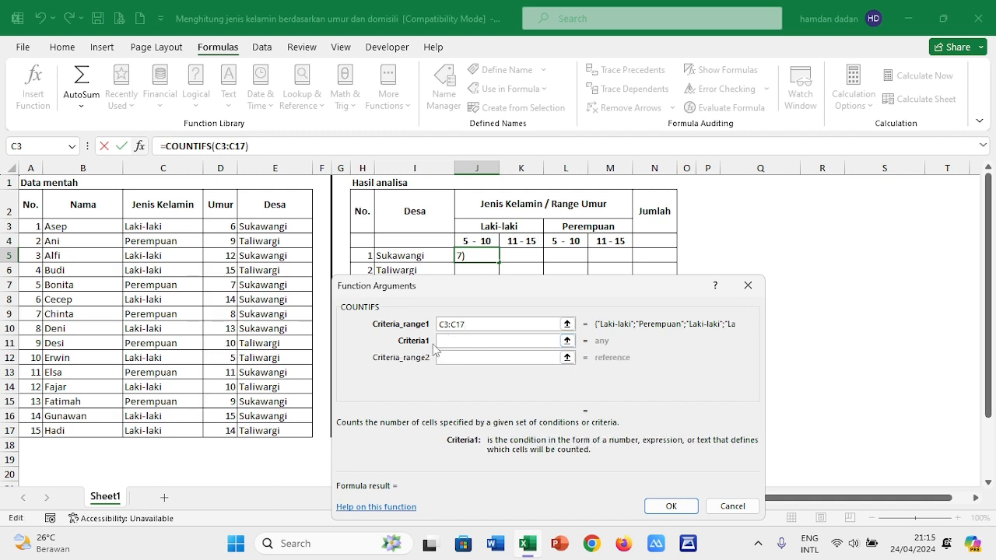
left_click(464, 225)
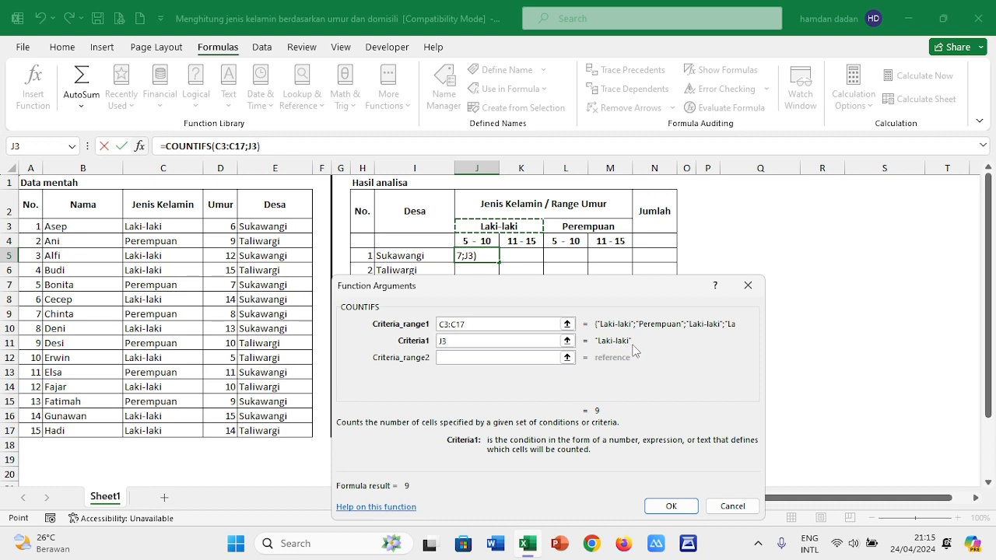
- Set the second COUNTIFS condition to the age range D3:D17 with the criterion >=5
left_click(467, 358)
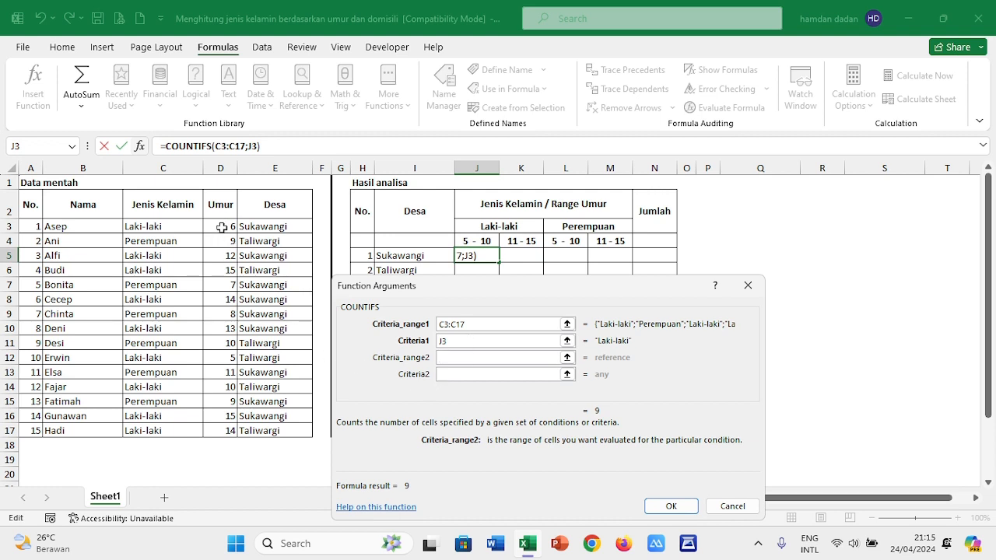
left_click_drag(221, 227, 236, 430)
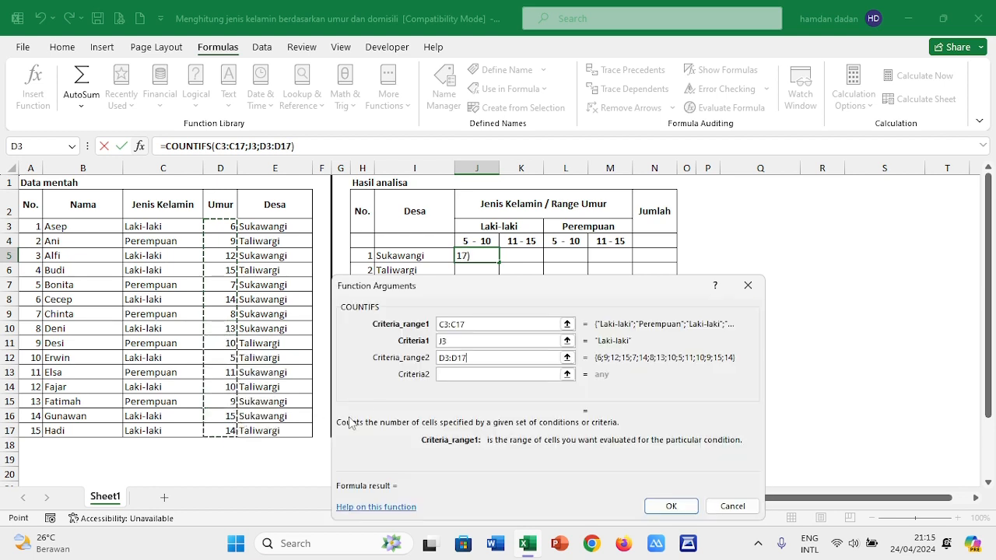
left_click(449, 376)
left_click(453, 374)
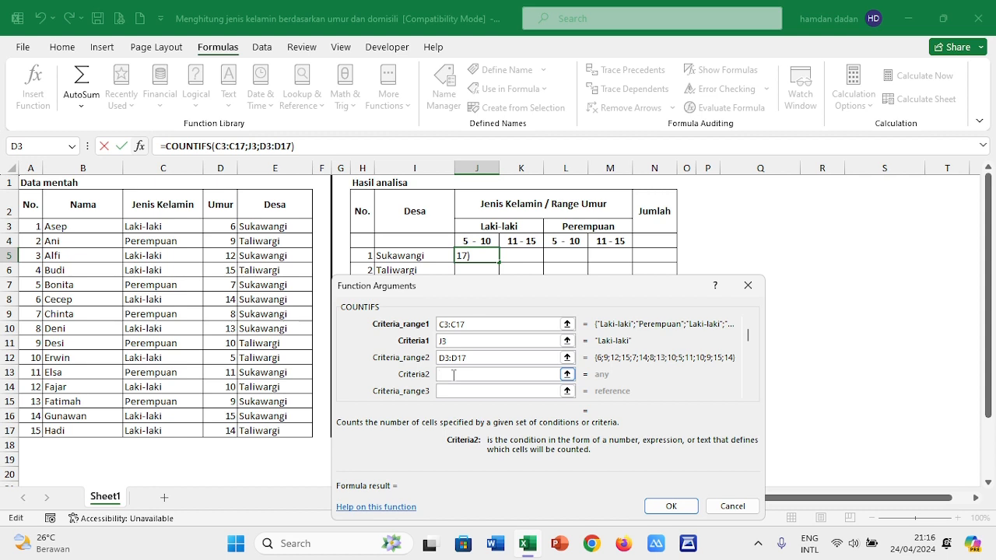
type(">=5")
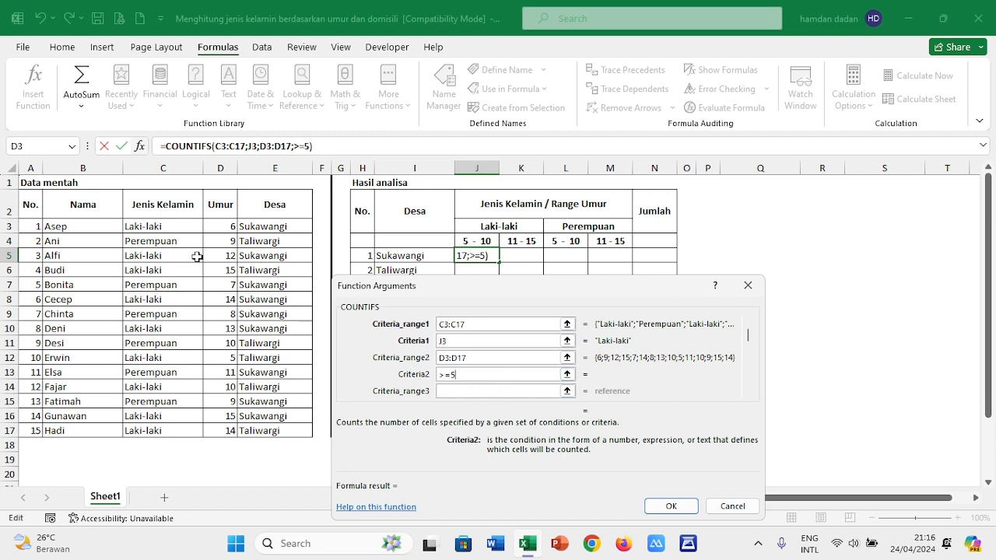
- Set the third COUNTIFS condition to the age range D3:D17 with the criterion <=10
left_click(460, 391)
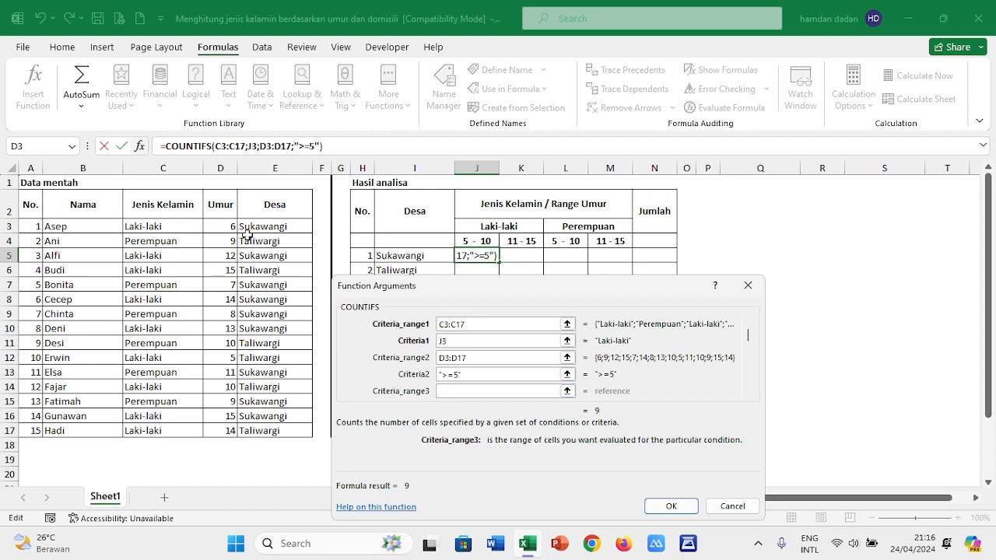
left_click_drag(221, 226, 223, 427)
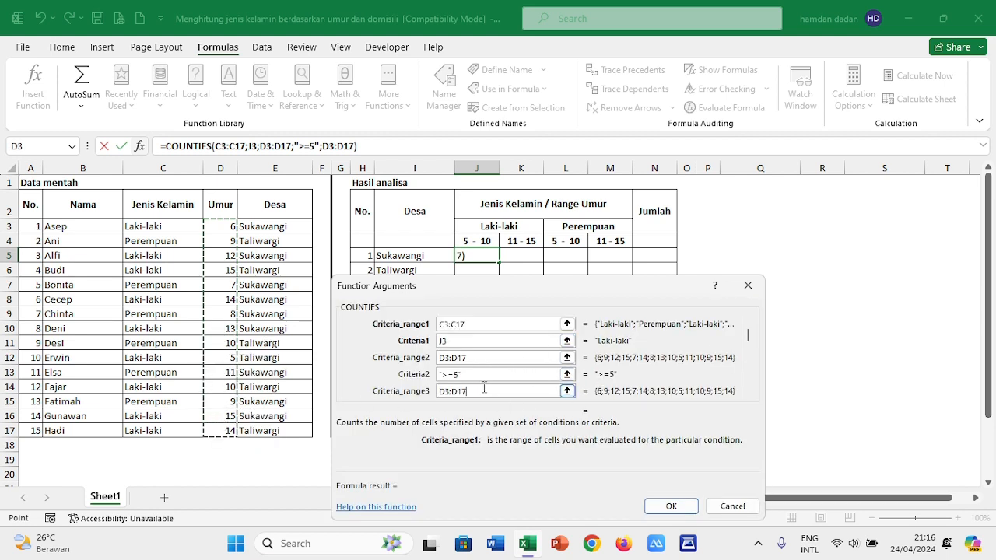
left_click(747, 393)
left_click(749, 394)
left_click(747, 393)
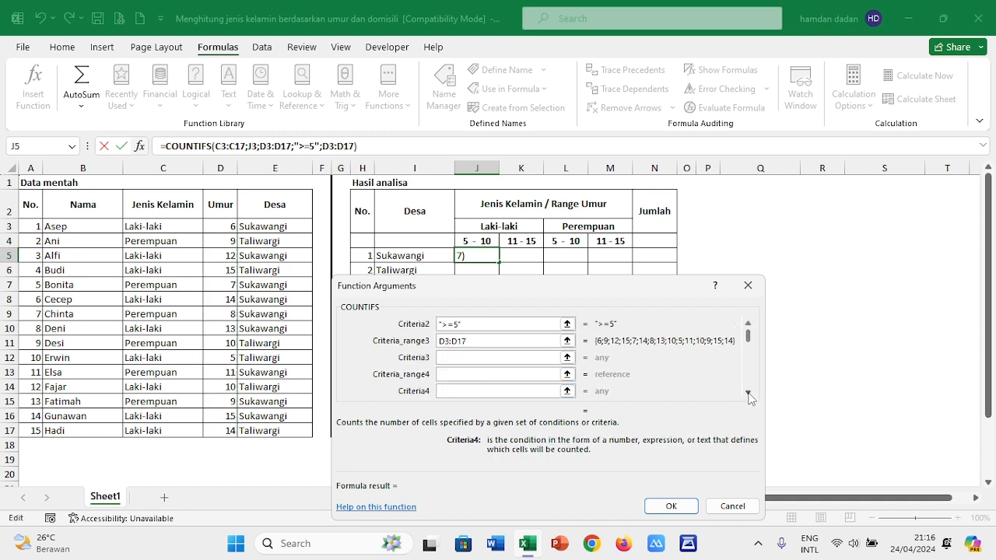
left_click(454, 357)
type("<=")
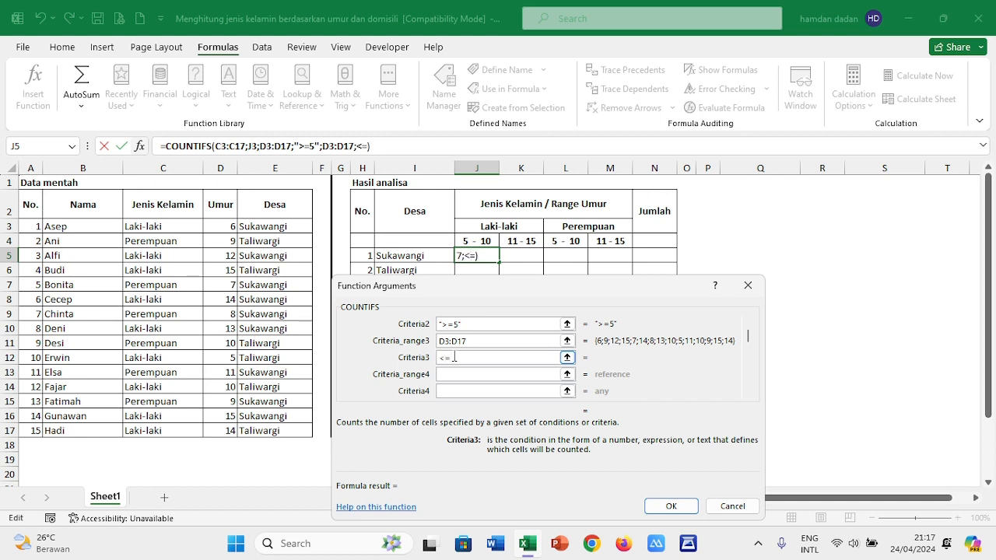
type("10")
- Set the fourth COUNTIFS condition to the village range E3:E17 with criterion I5, and complete the formula
left_click(459, 374)
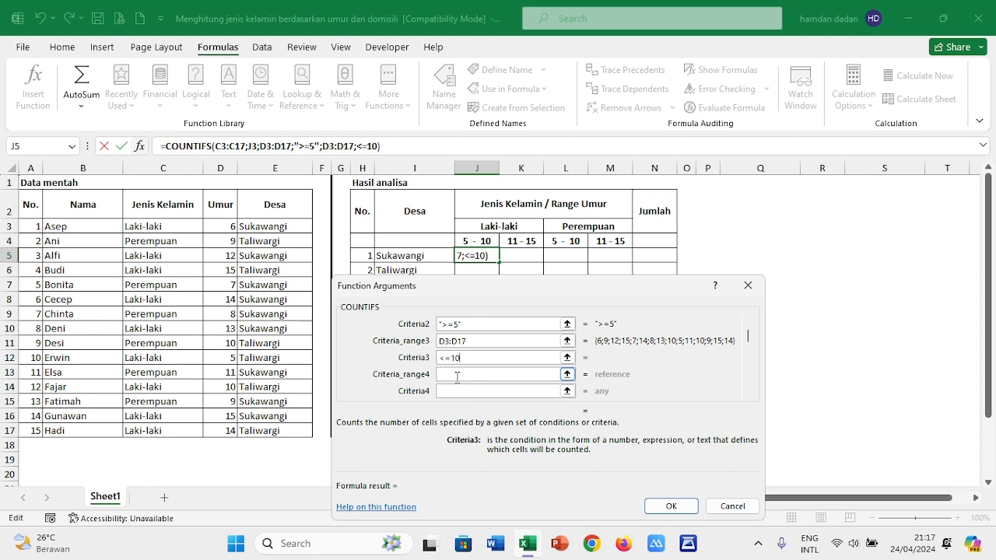
left_click(457, 374)
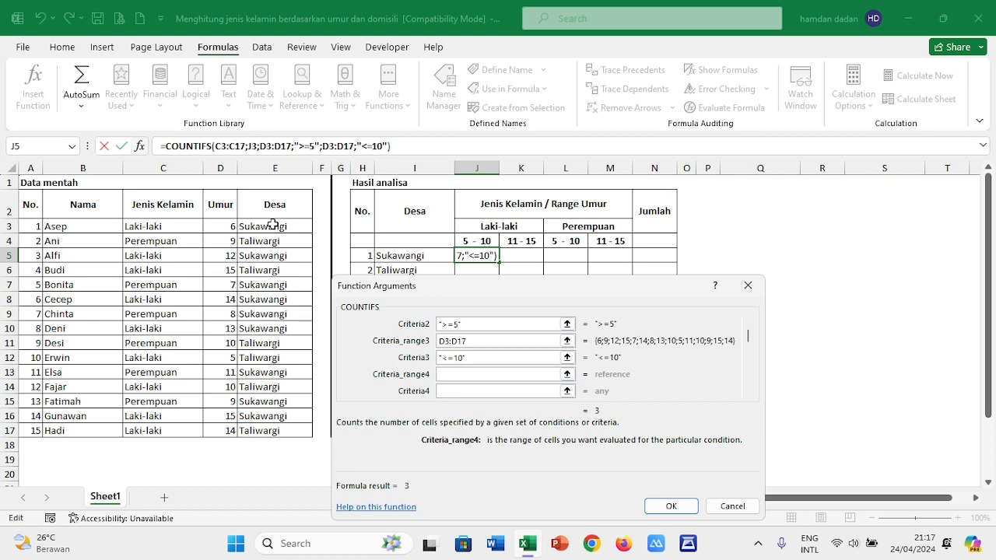
left_click_drag(272, 225, 270, 427)
left_click(450, 393)
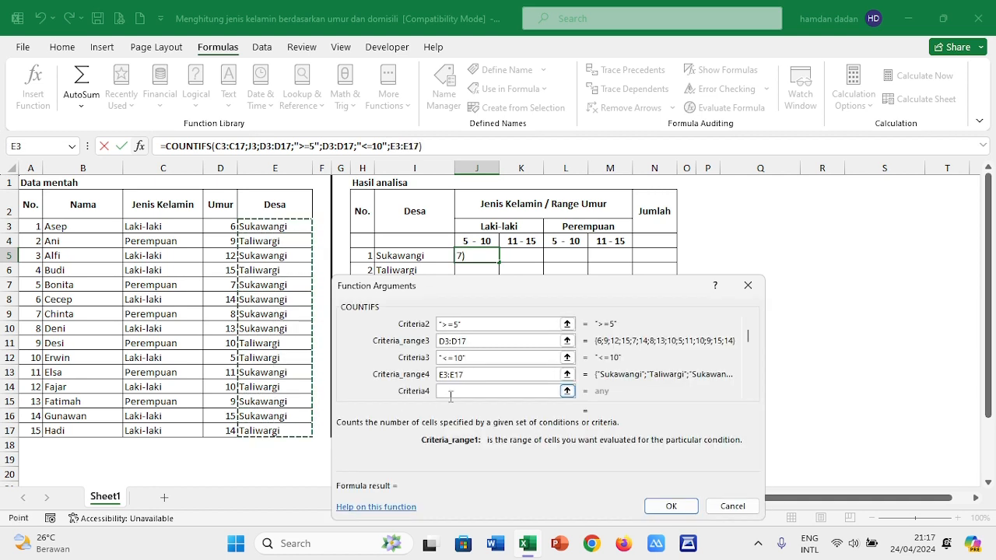
left_click(451, 391)
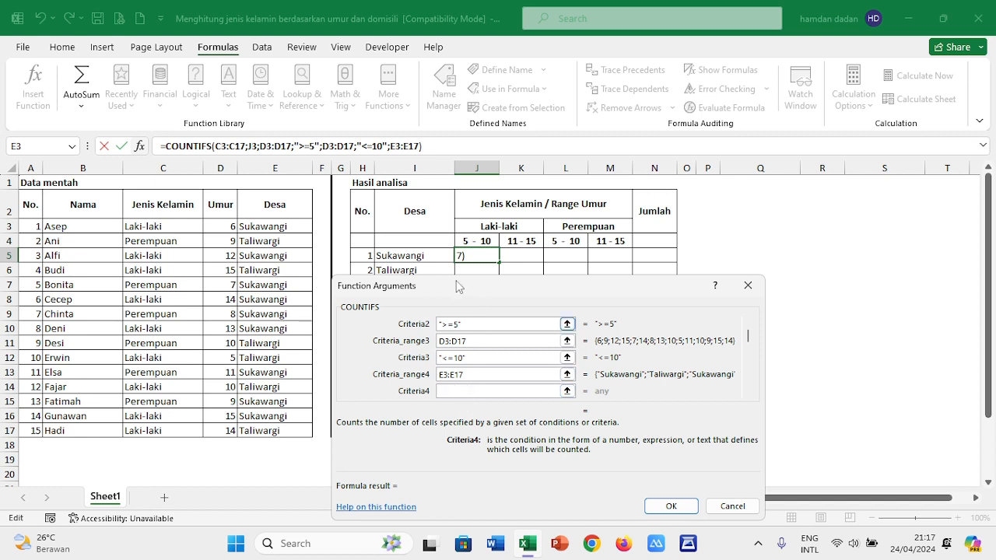
left_click(380, 256)
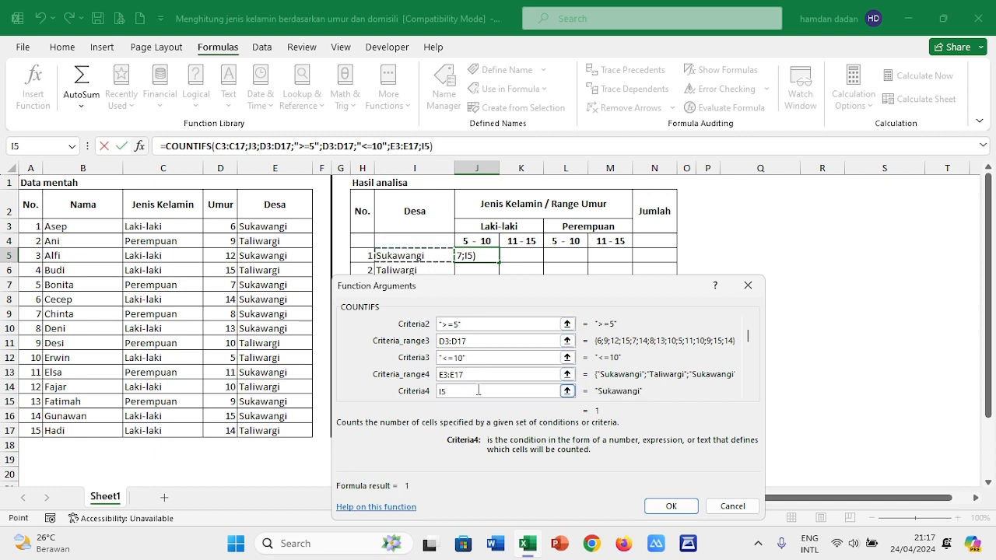
left_click(660, 508)
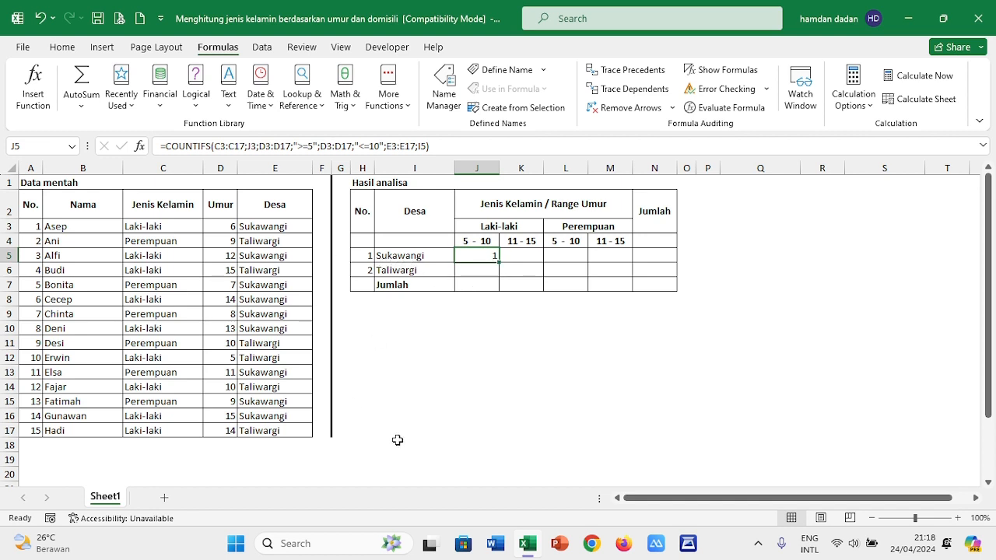
- Check the Sukawangi rows in the raw data by gender and age against the formula result in J5
left_click(273, 226)
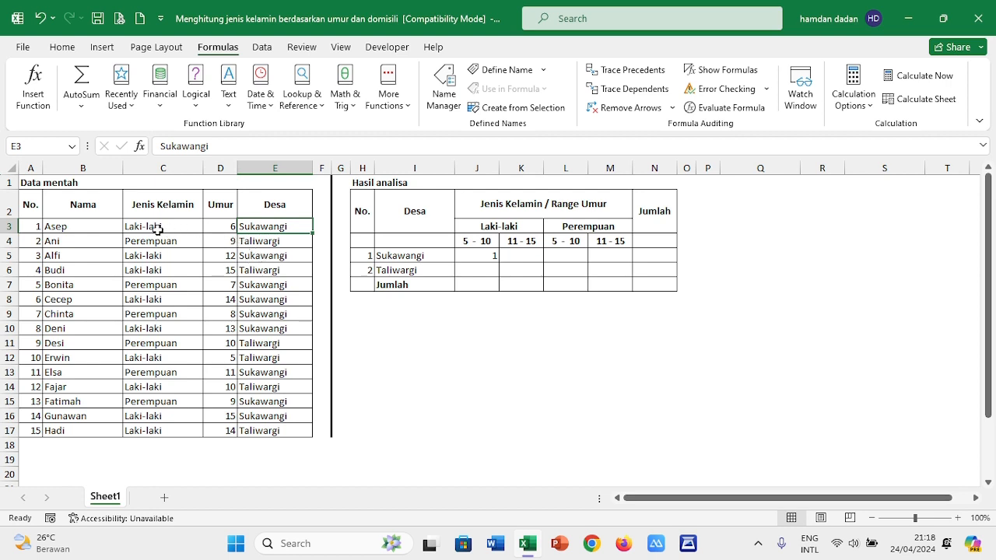
left_click(249, 256)
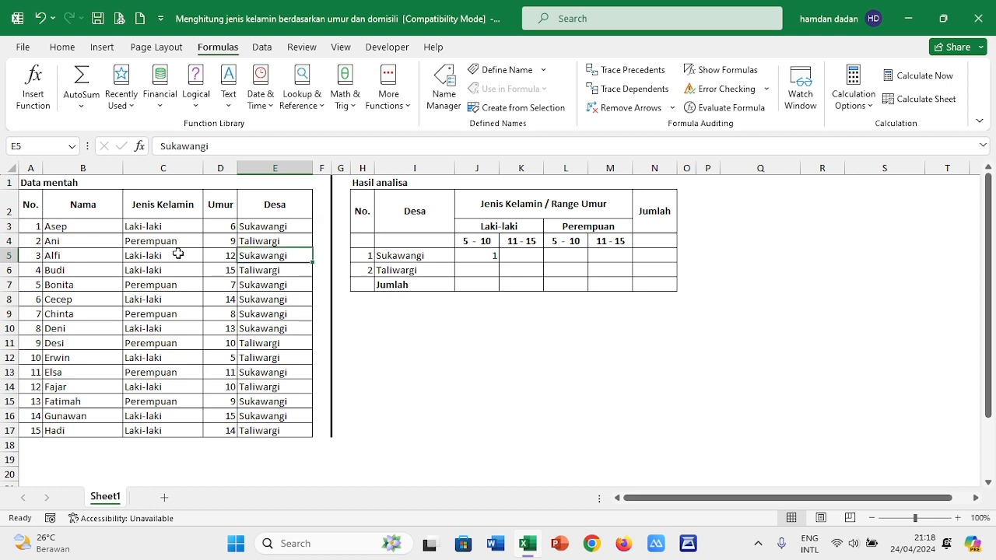
left_click(264, 286)
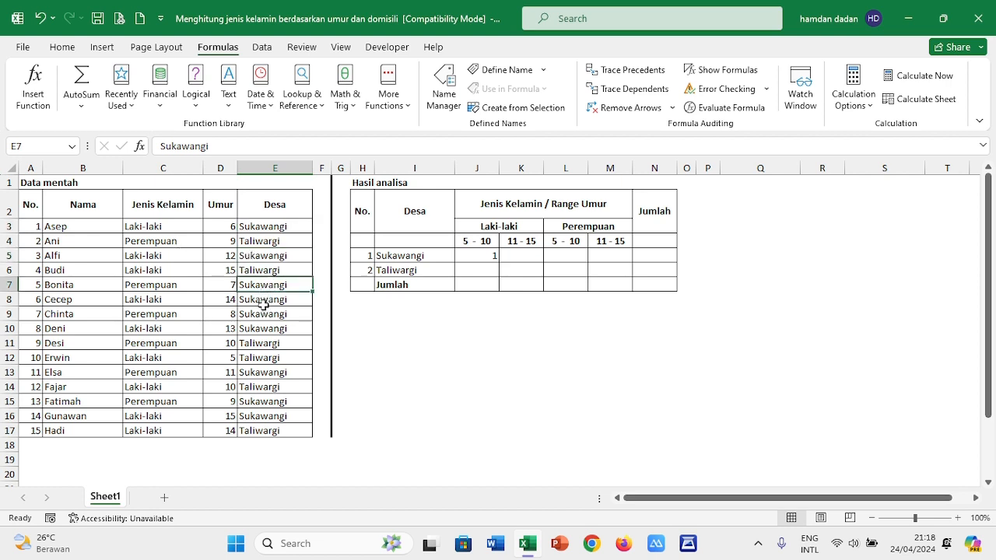
left_click(261, 301)
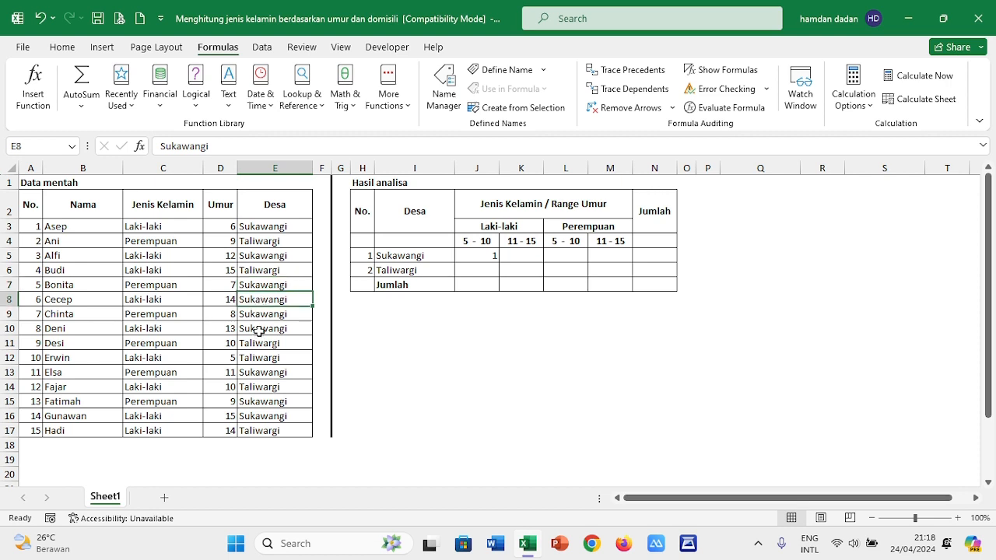
left_click(262, 329)
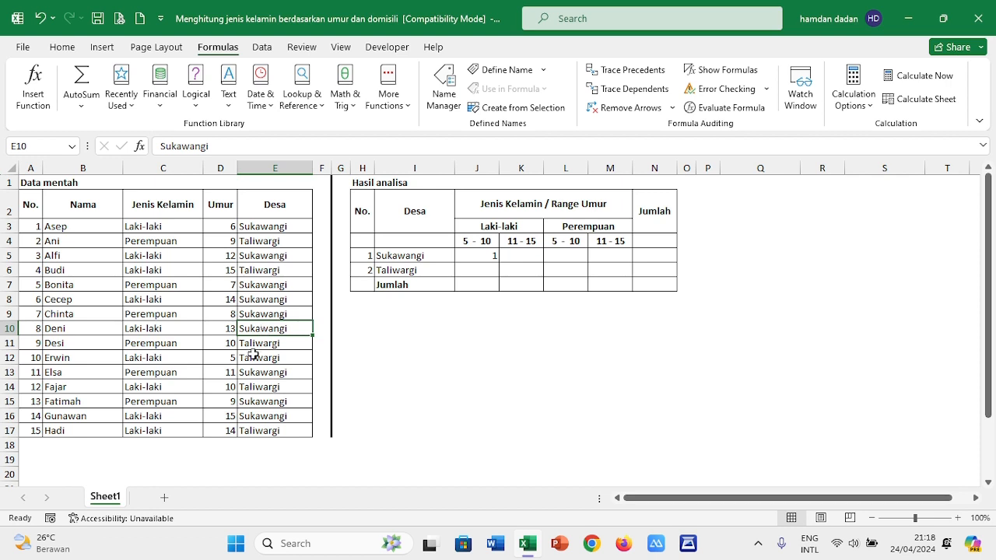
left_click(257, 315)
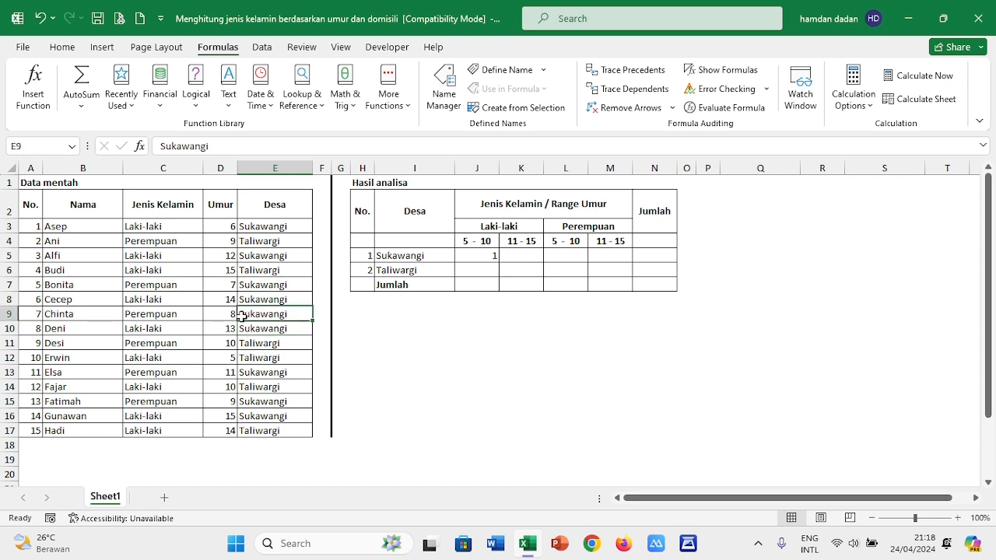
left_click(253, 374)
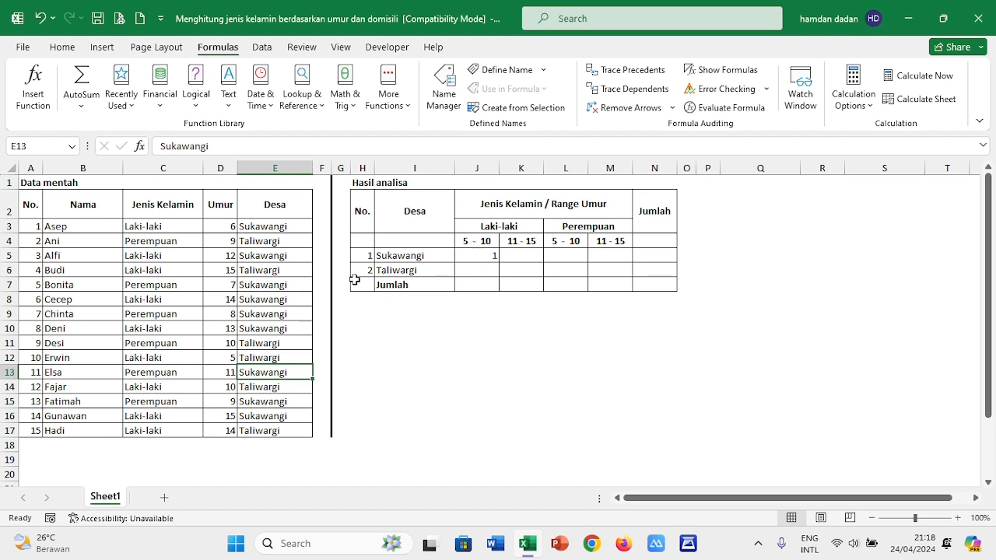
left_click(477, 260)
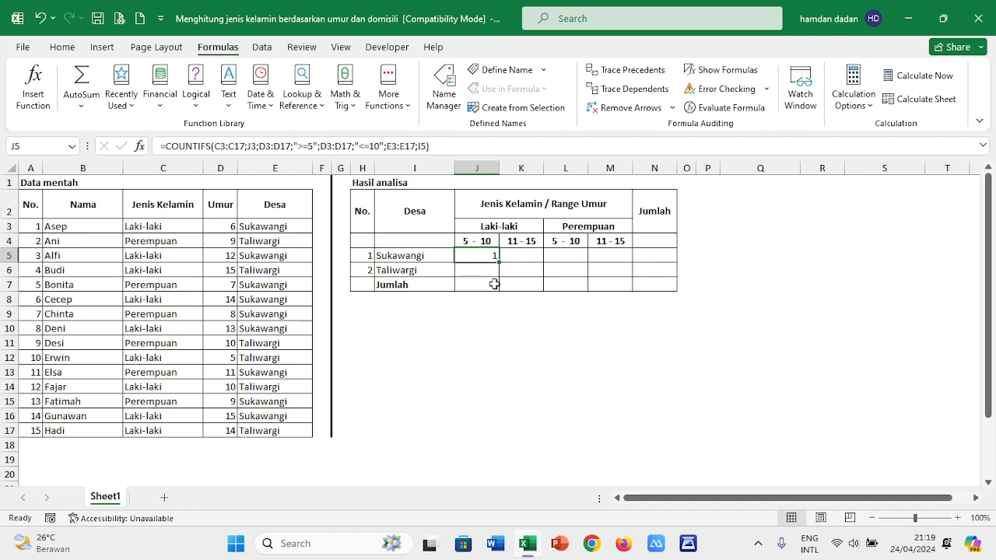
- Start a COUNTIFS formula in K5 with the gender range C3:C17 and criterion J3 as the first condition
left_click(524, 259)
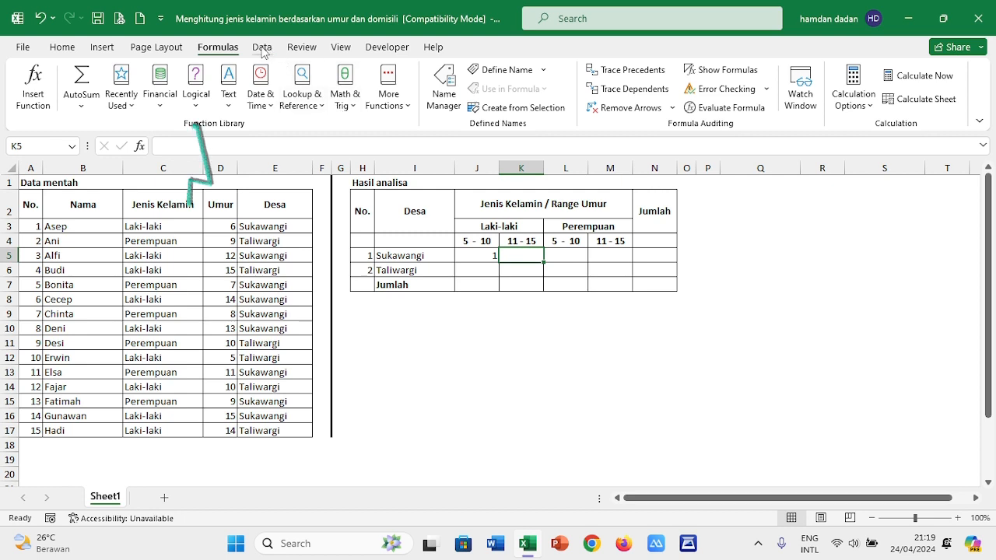
left_click(407, 106)
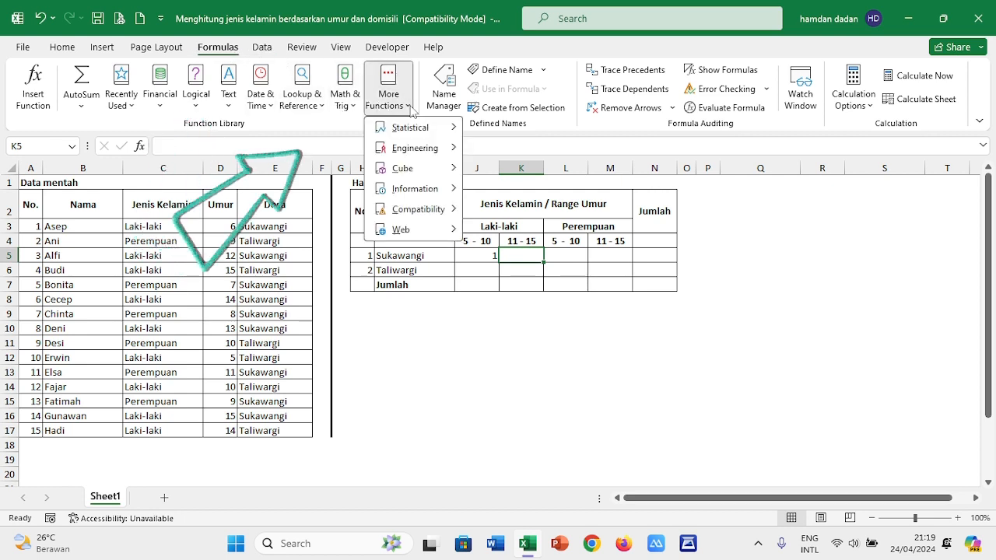
mouse_move(414, 129)
scroll(529, 358, "down", 4)
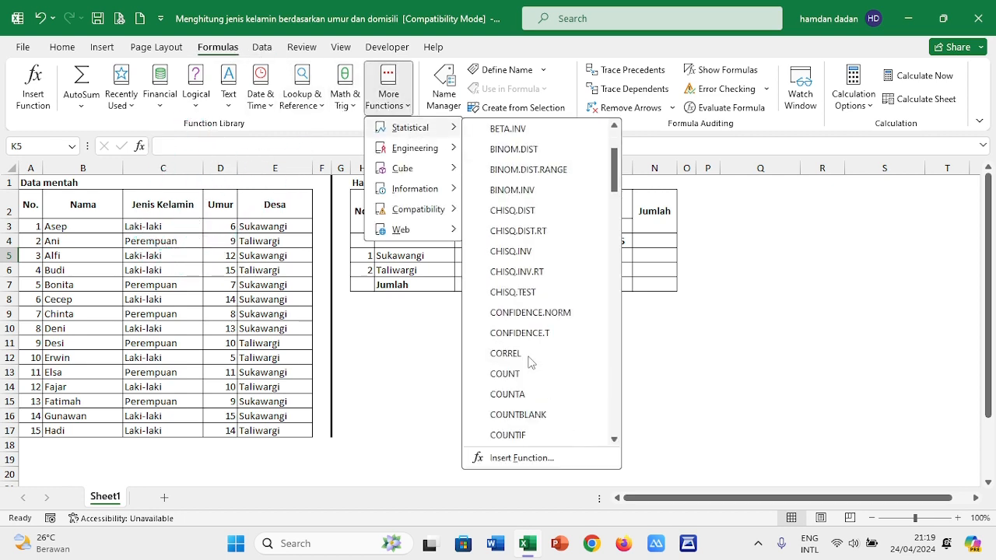
left_click(522, 331)
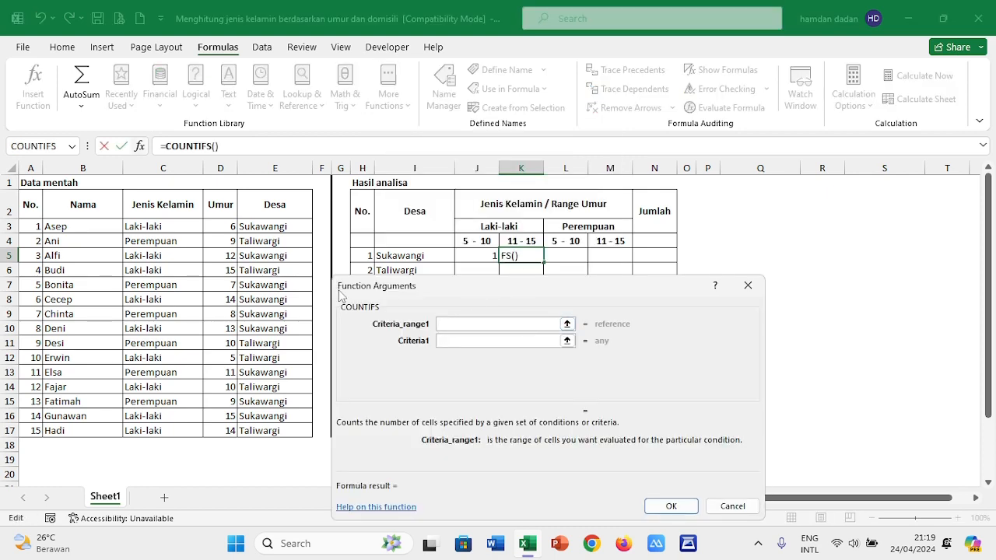
left_click_drag(162, 224, 160, 431)
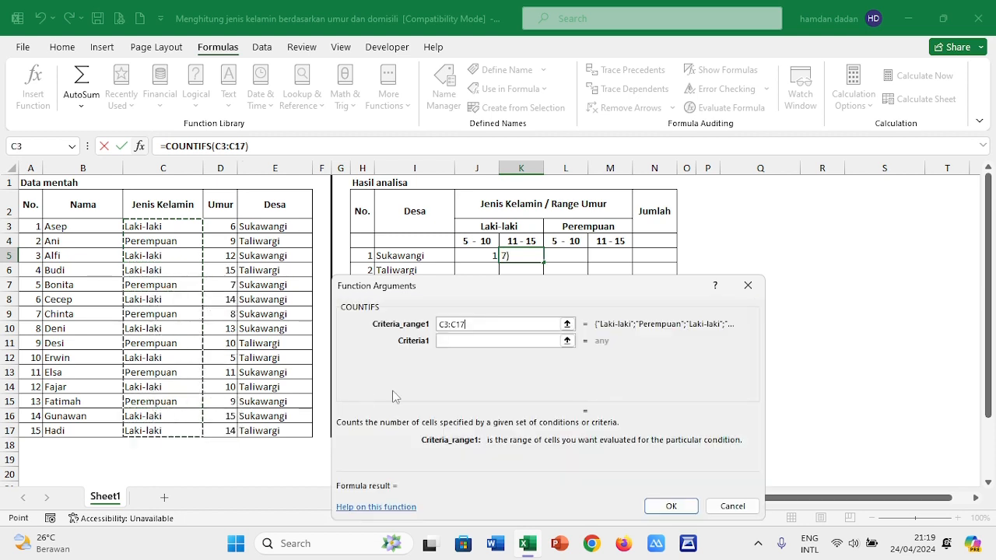
left_click(471, 340)
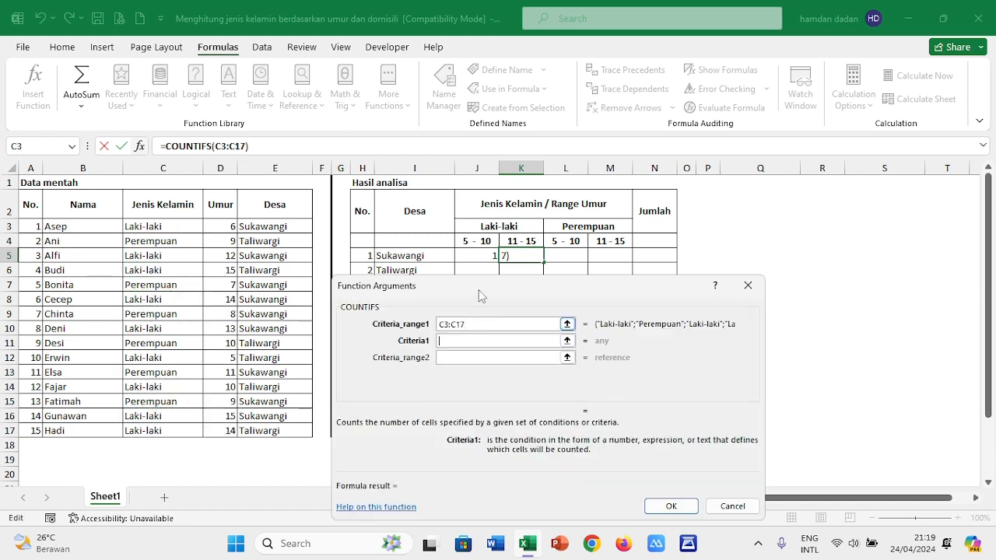
left_click(459, 224)
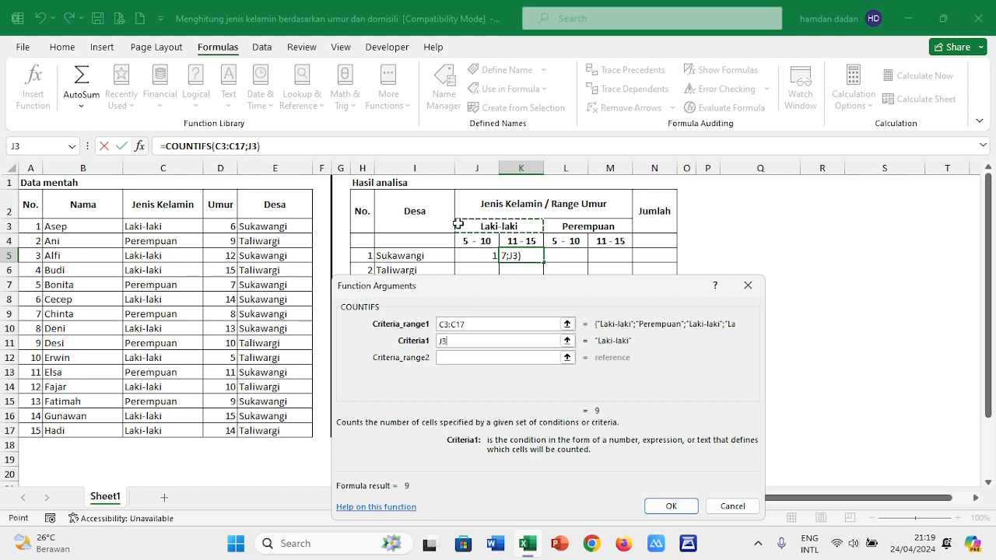
- Set the second COUNTIFS condition for K5 to the age range D3:D17 with the criterion >=11
left_click(462, 357)
left_click_drag(224, 226, 222, 430)
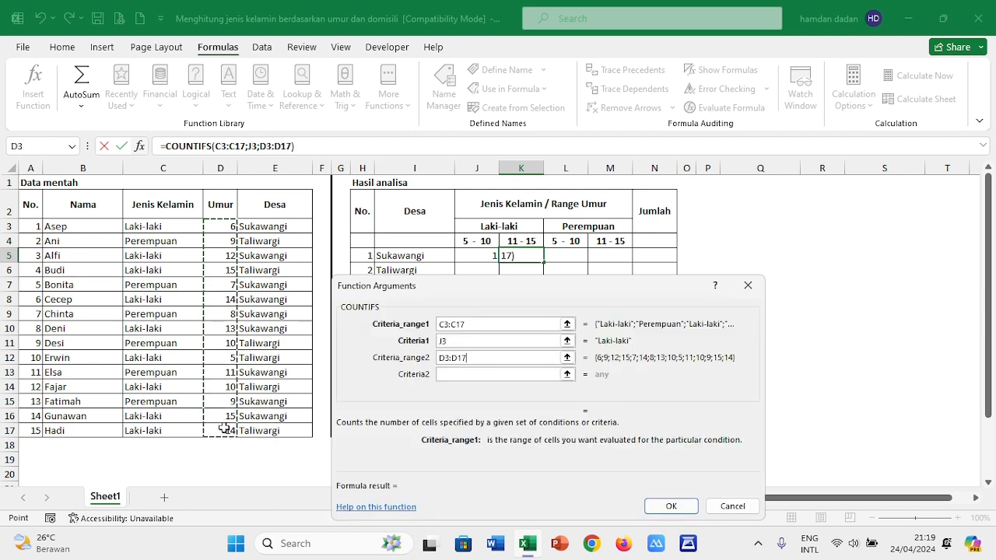
left_click(455, 374)
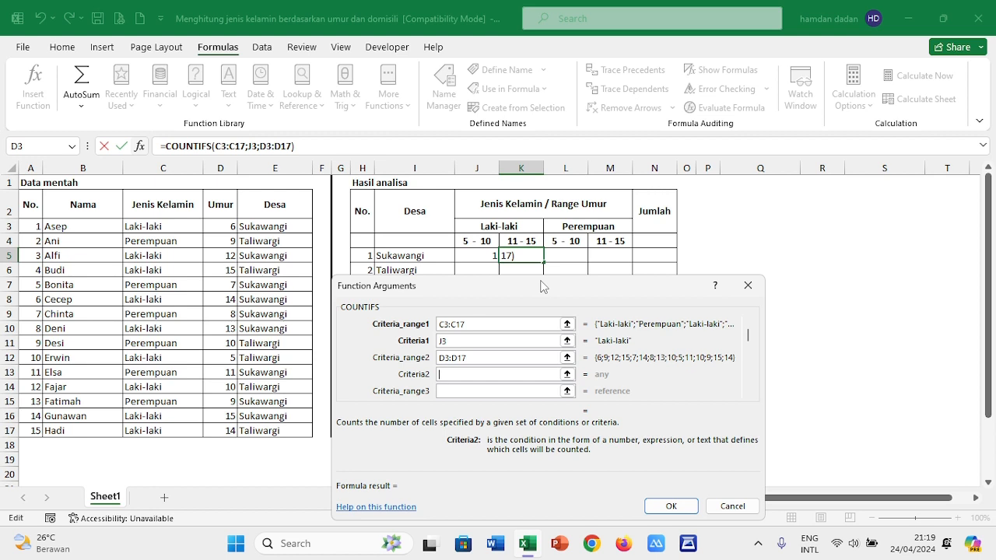
type(">=11")
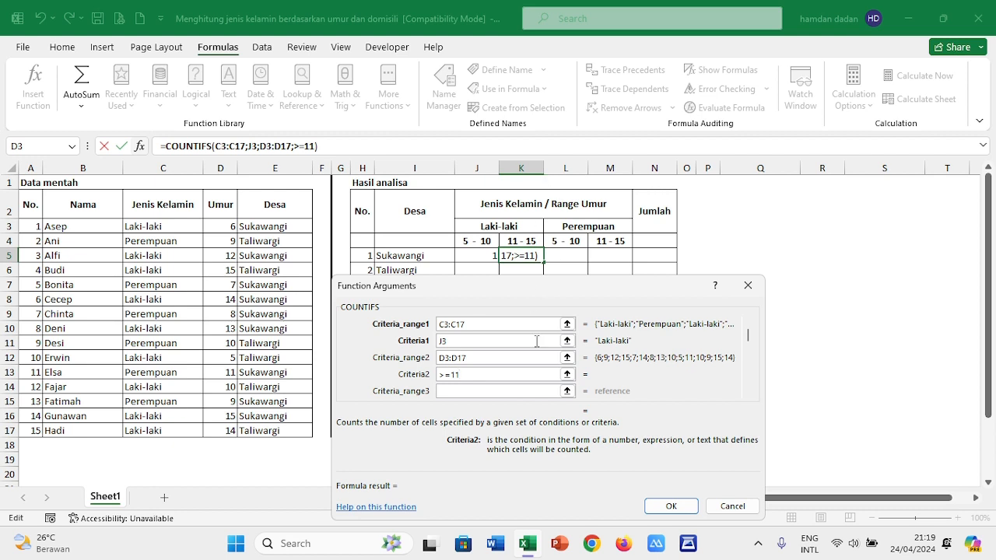
- Set the third COUNTIFS condition for K5 to the age range D3:D17 with the criterion <=15
left_click(480, 391)
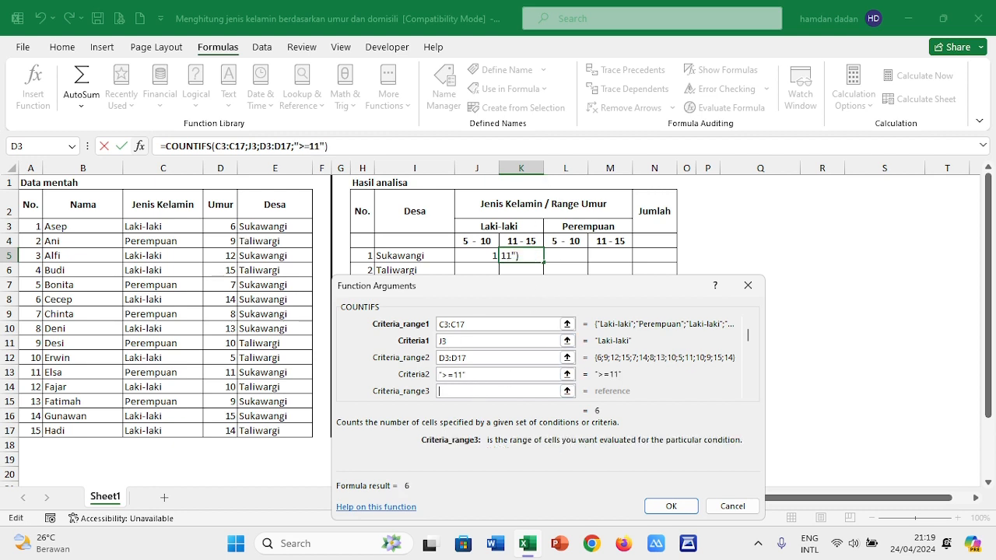
left_click_drag(235, 228, 222, 424)
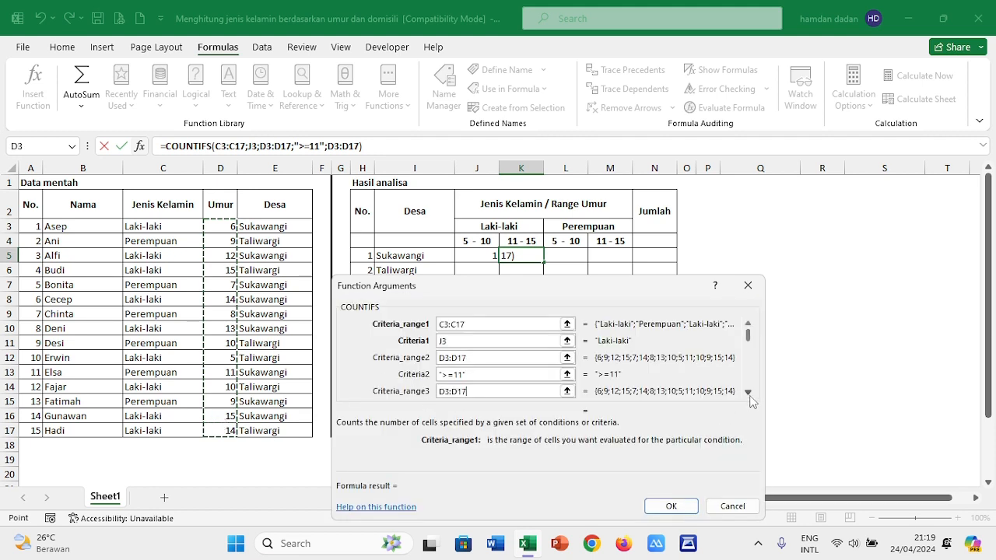
left_click(750, 393)
left_click(750, 394)
left_click(749, 393)
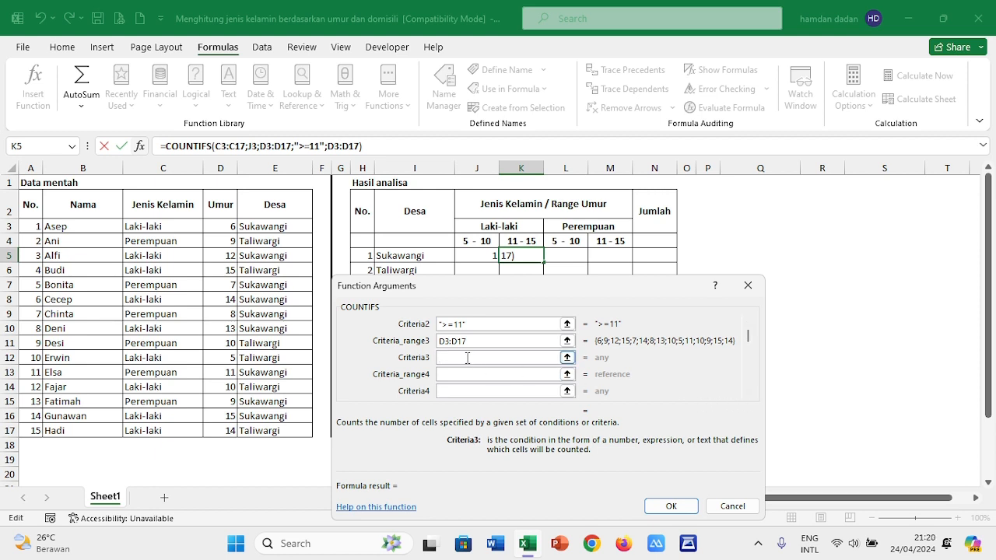
type("<=15")
- Set the fourth COUNTIFS condition for K5 to the village range E3:E17 with criterion I5, and complete the formula
left_click(441, 373)
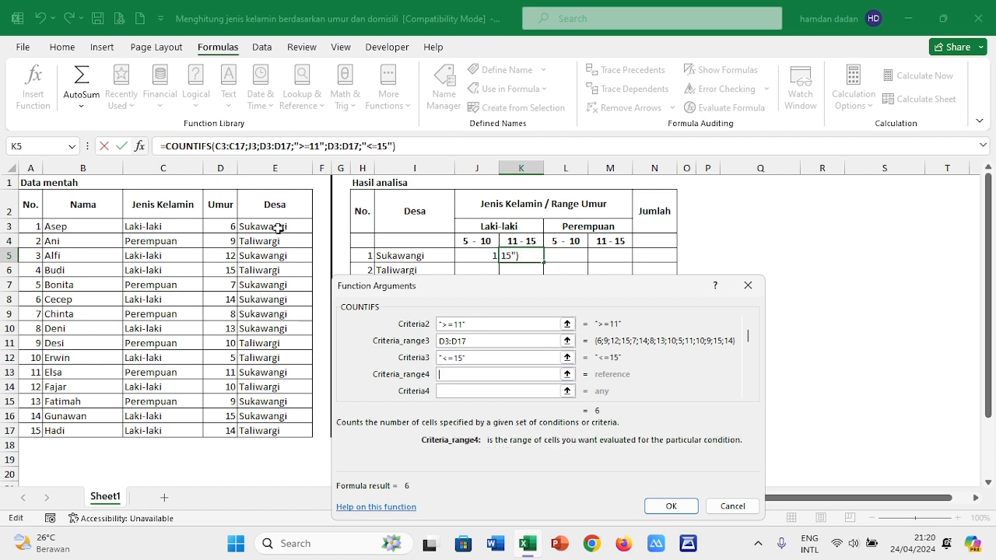
left_click_drag(278, 226, 288, 428)
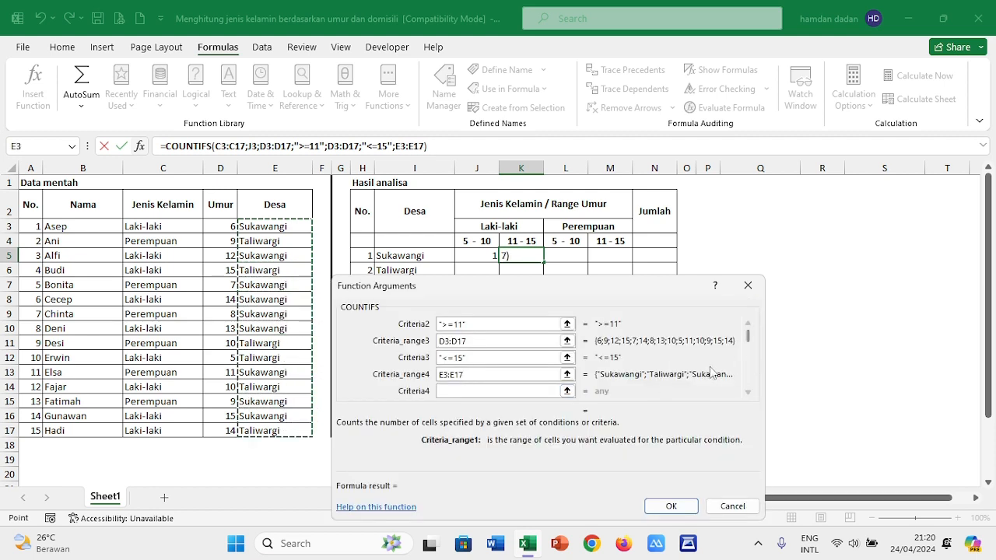
left_click(461, 390)
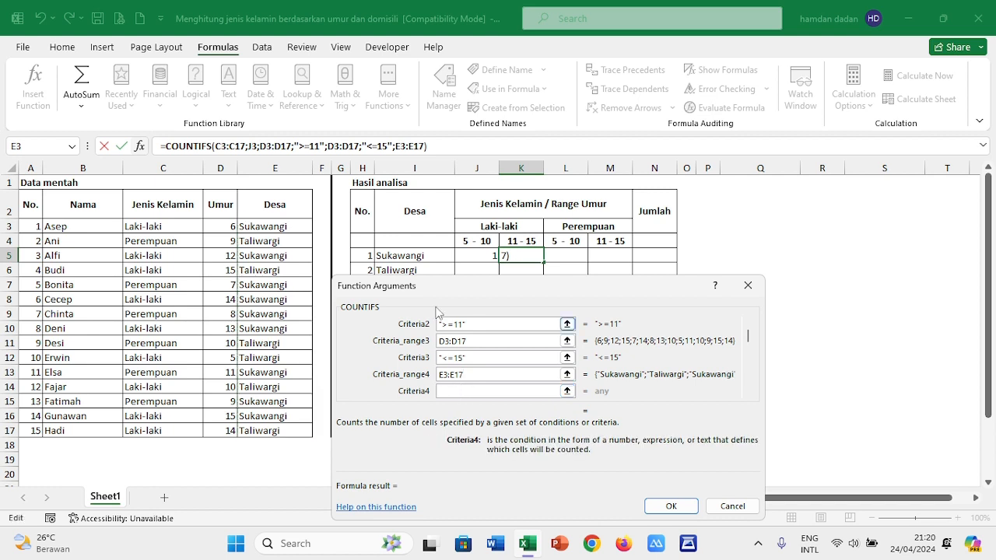
left_click(385, 258)
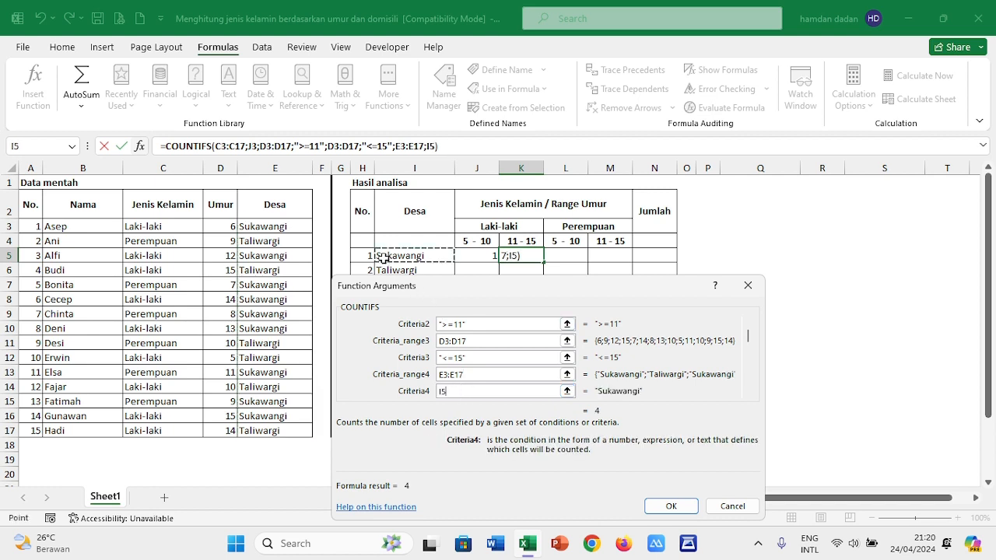
left_click(670, 506)
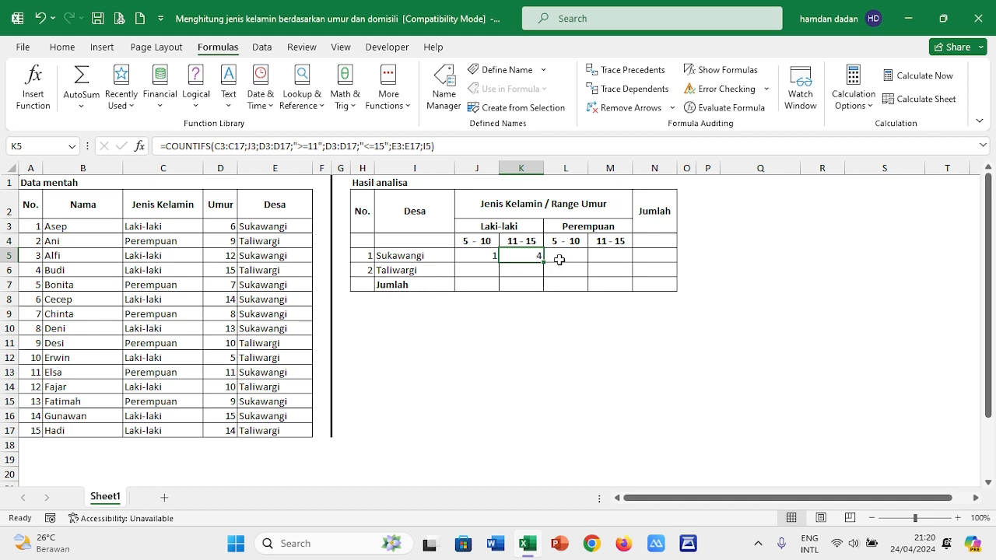
- Start a COUNTIFS formula in L5 with the gender range C3:C17 and criterion L3 as the first condition
left_click(561, 257)
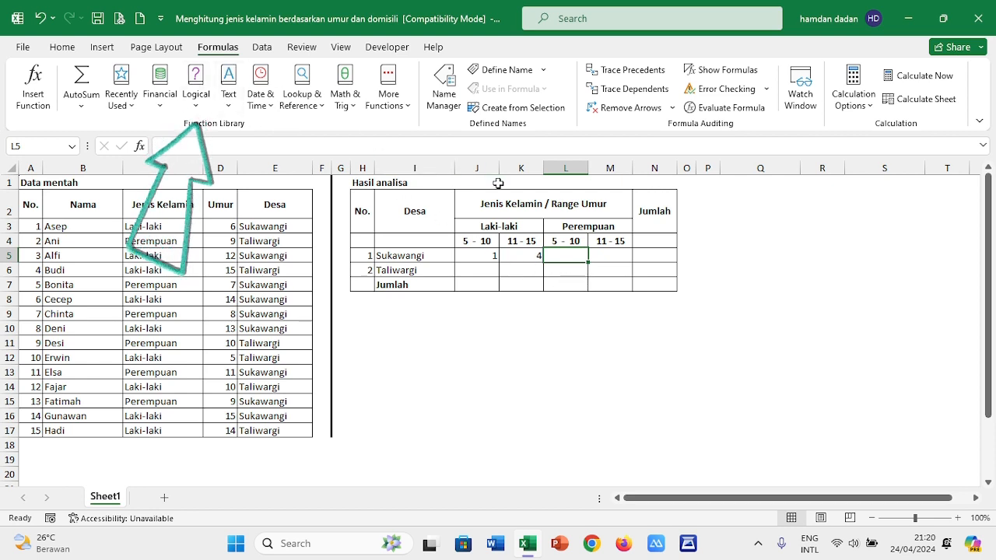
mouse_move(406, 126)
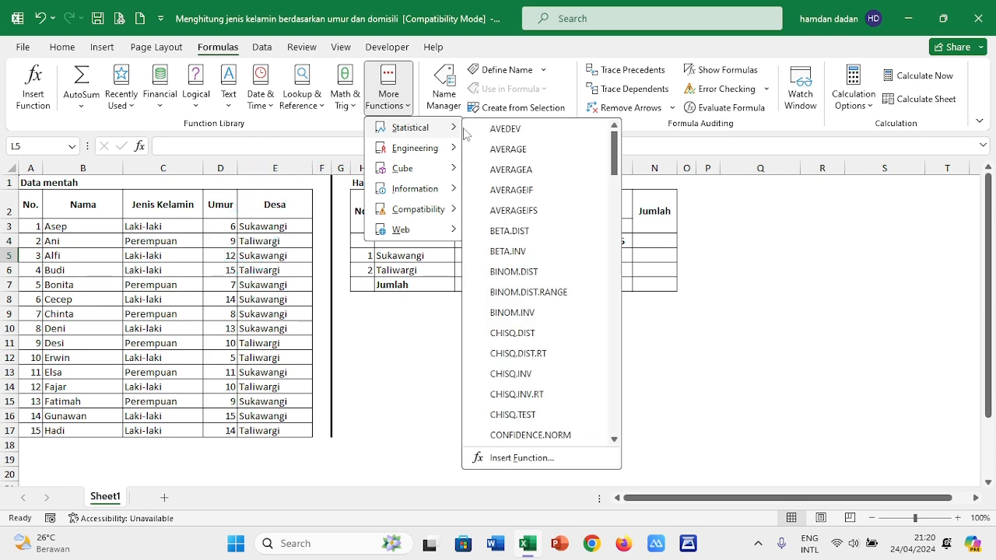
scroll(523, 334, "down", 3)
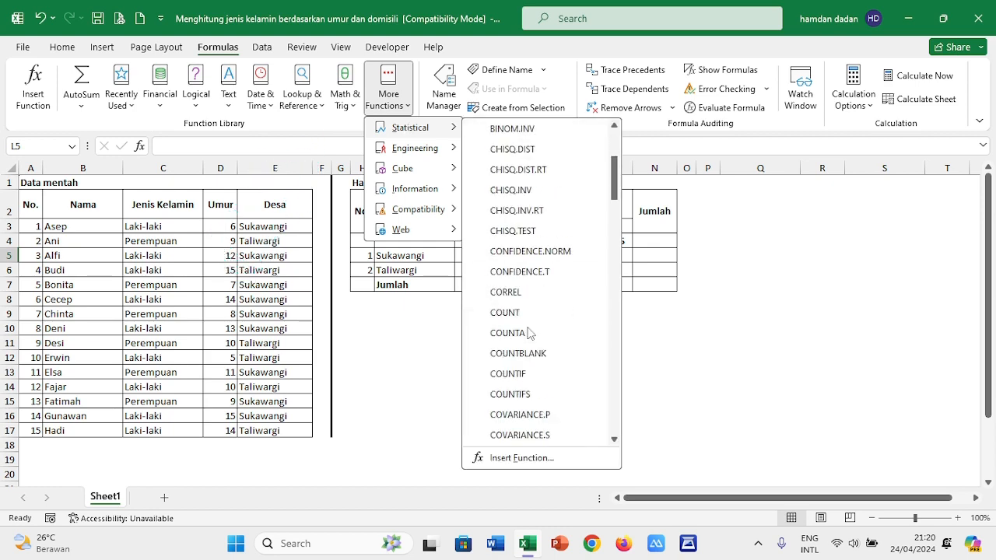
left_click(515, 394)
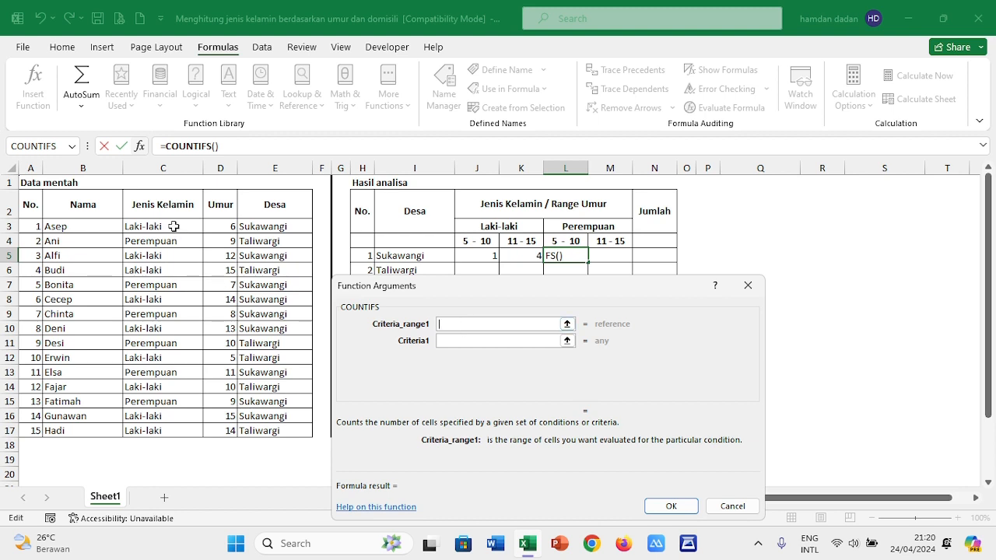
left_click_drag(173, 226, 158, 422)
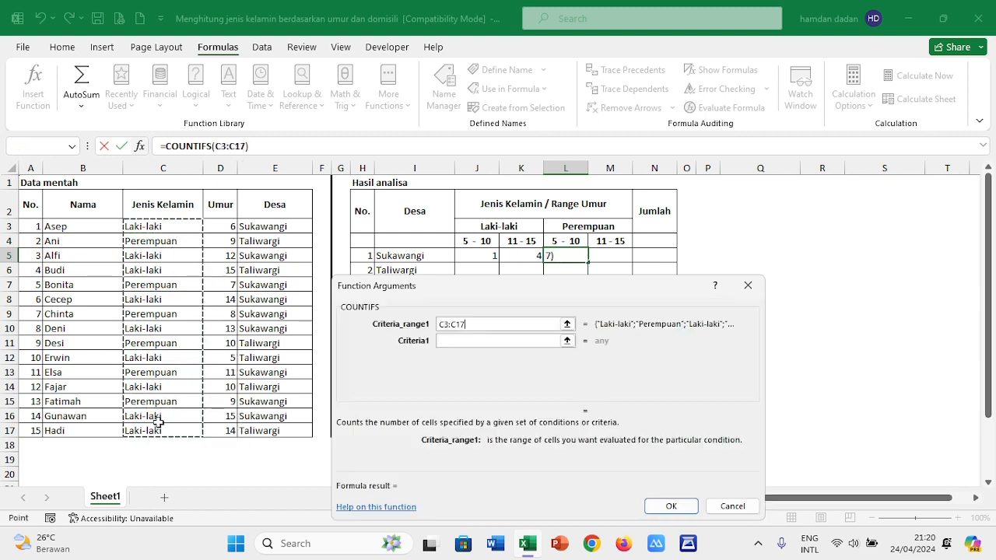
left_click(467, 340)
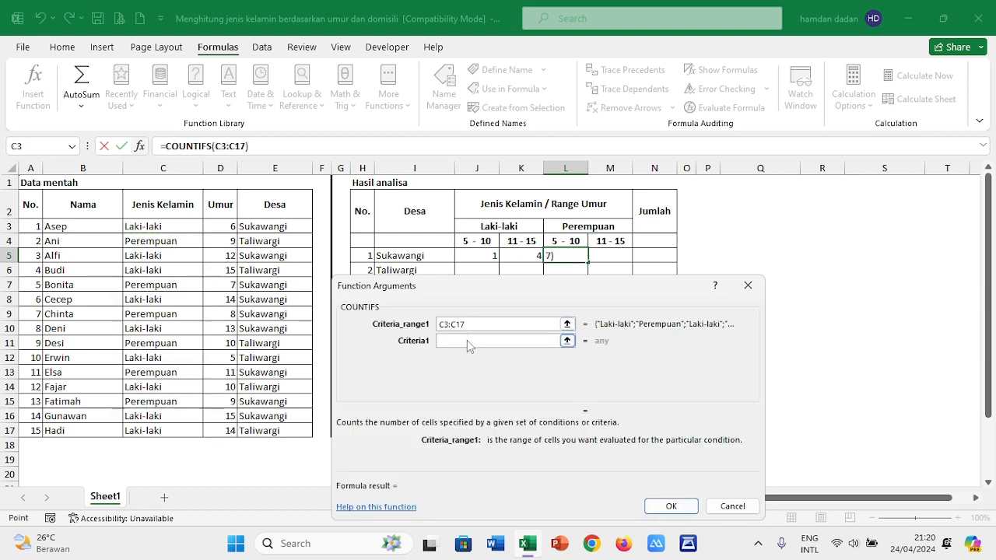
left_click(466, 340)
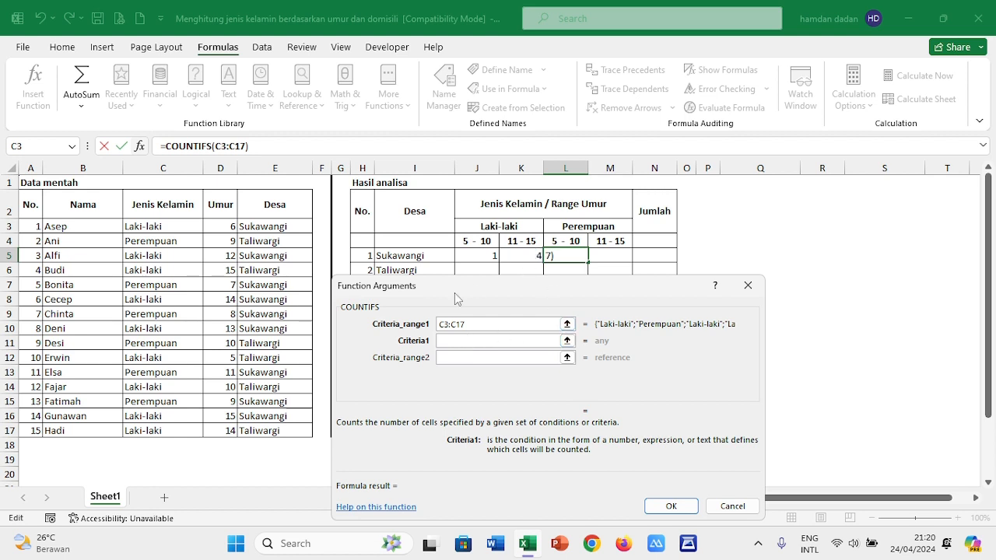
left_click(550, 226)
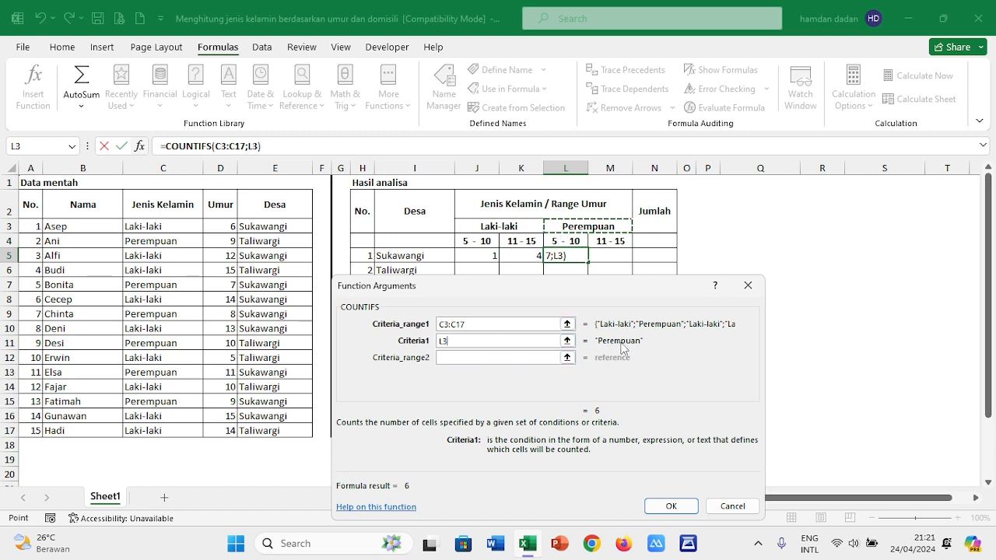
- Set the second COUNTIFS condition for L5 to the age range D3:D17 with the criterion >=5
left_click(441, 358)
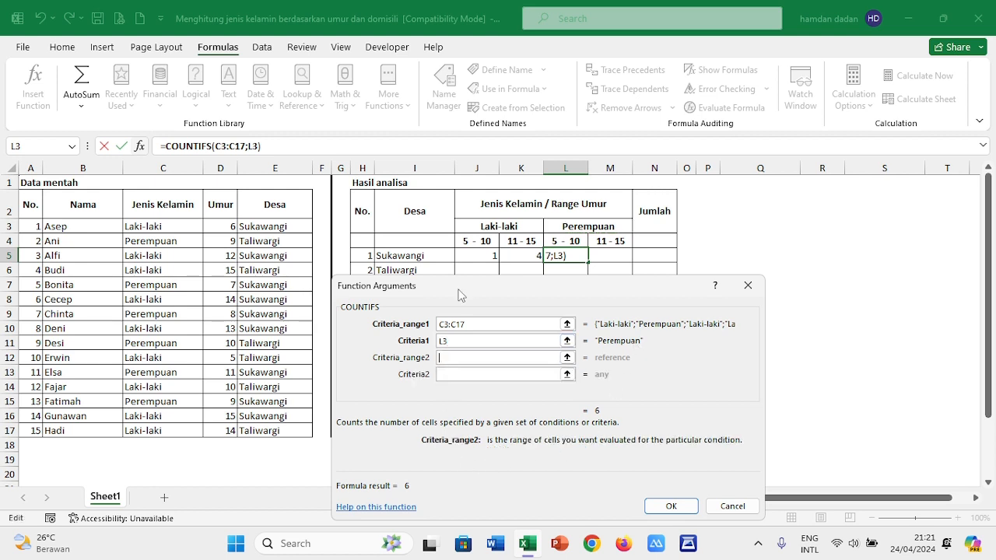
left_click_drag(227, 225, 227, 431)
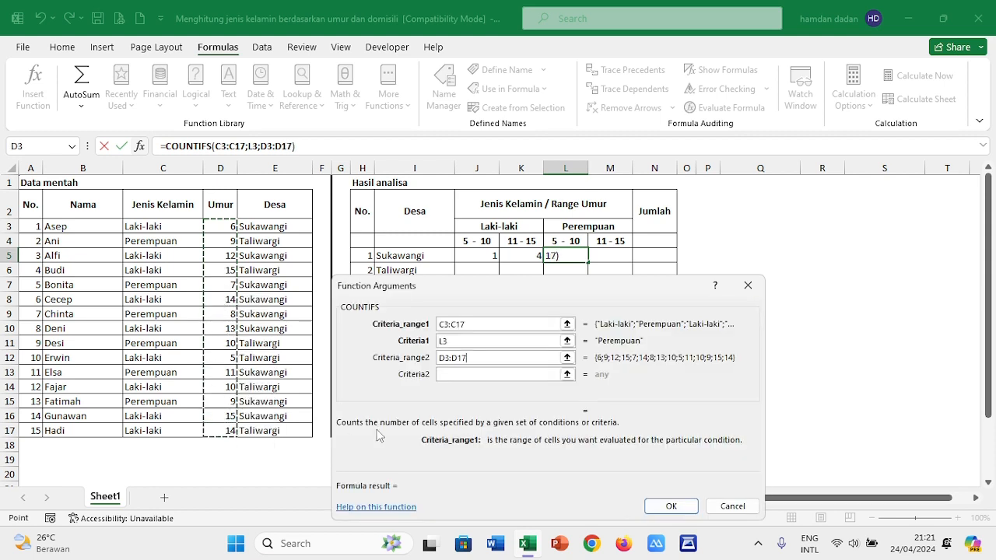
left_click(469, 374)
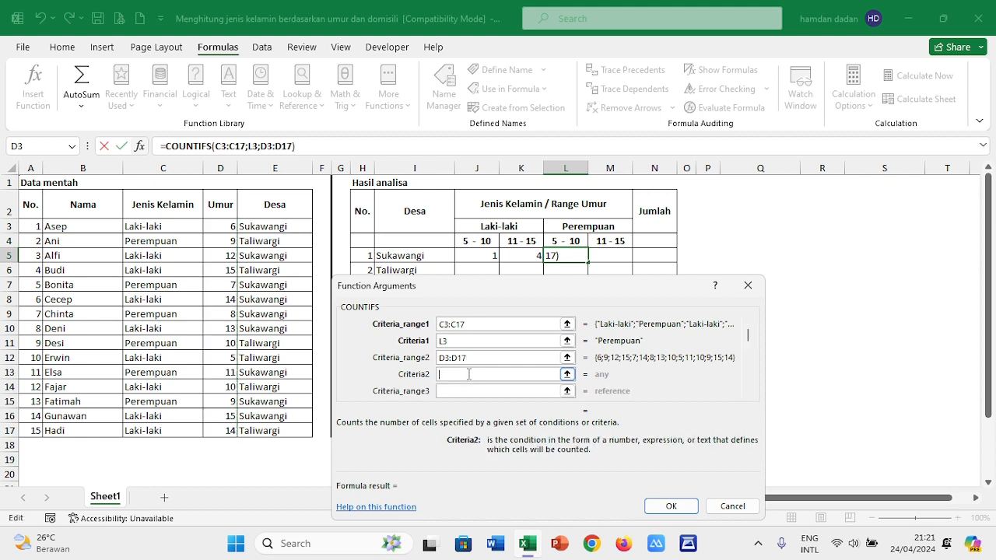
type(">=5")
- Set the third COUNTIFS condition for L5 to the age range D3:D17 with the criterion <=10
left_click(449, 387)
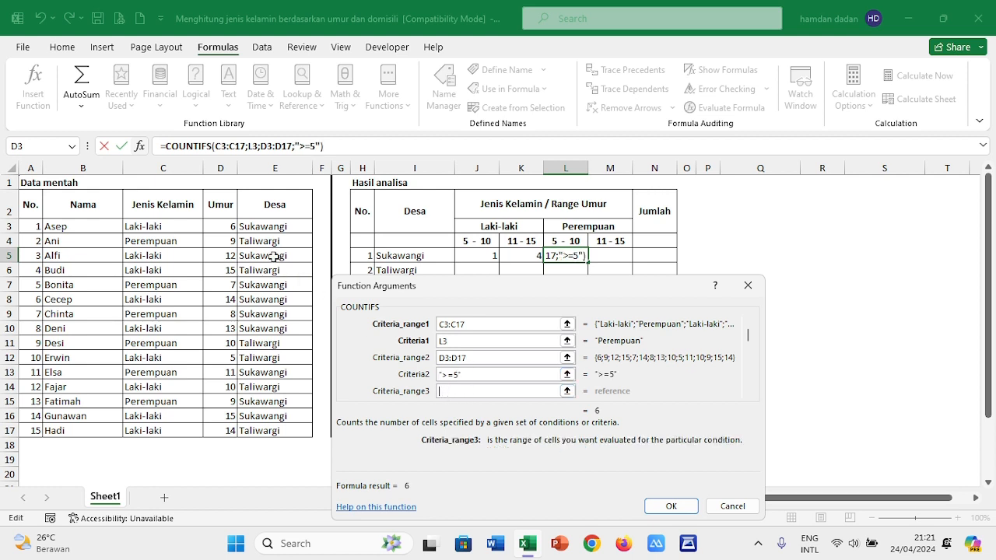
left_click_drag(233, 228, 217, 429)
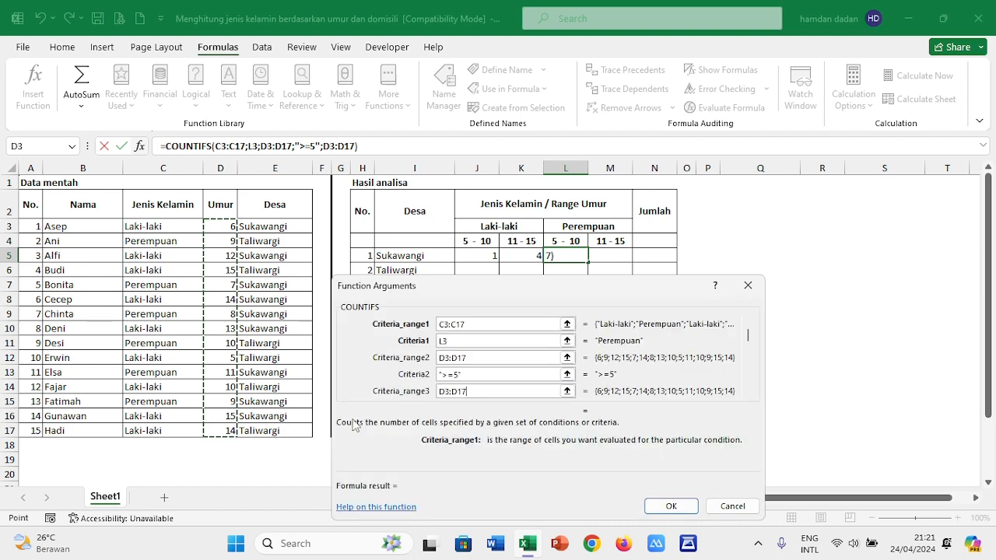
left_click(750, 393)
left_click(751, 392)
left_click(751, 393)
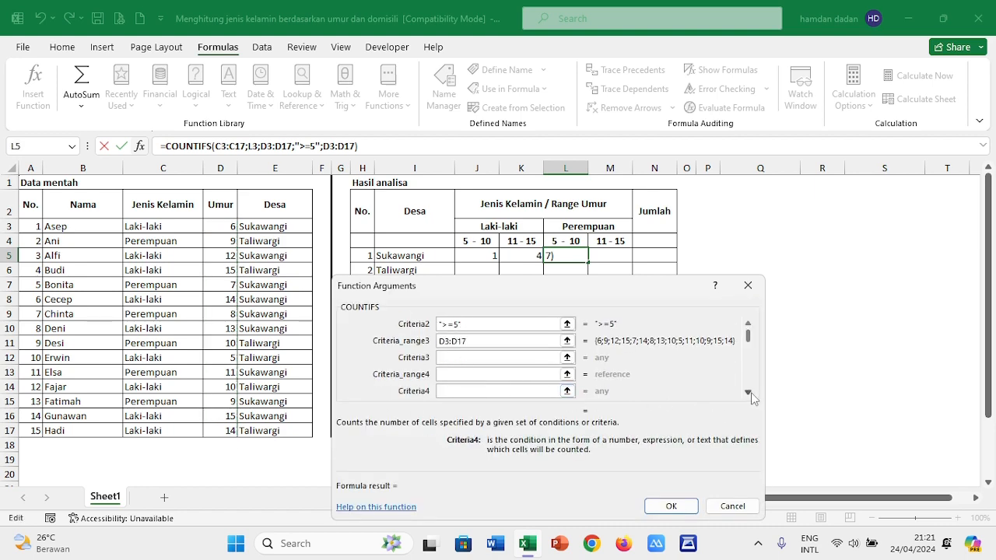
left_click(471, 357)
type("<=10")
- Set the fourth COUNTIFS condition for L5 to the village range E3:E17 with criterion I5, and complete the formula
key("Tab")
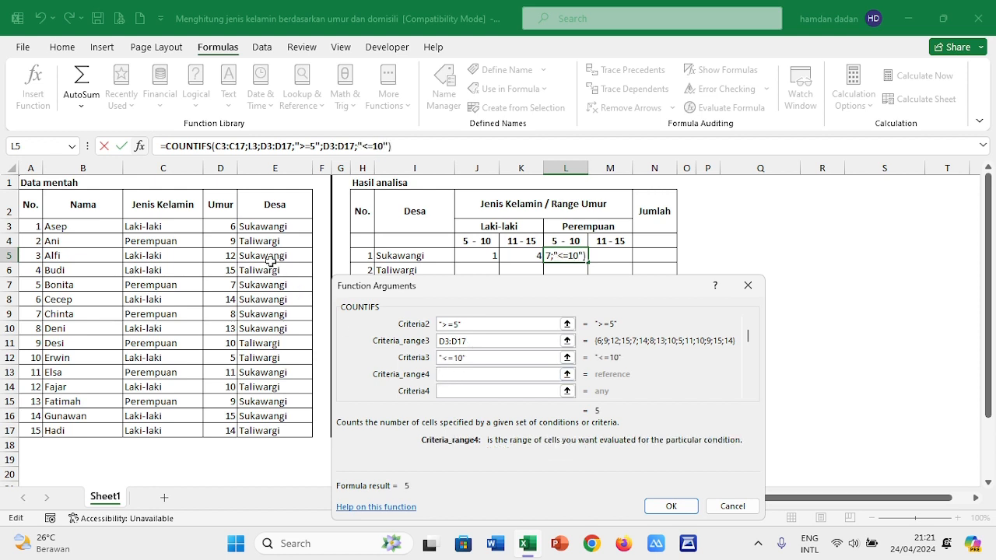
left_click_drag(276, 227, 277, 430)
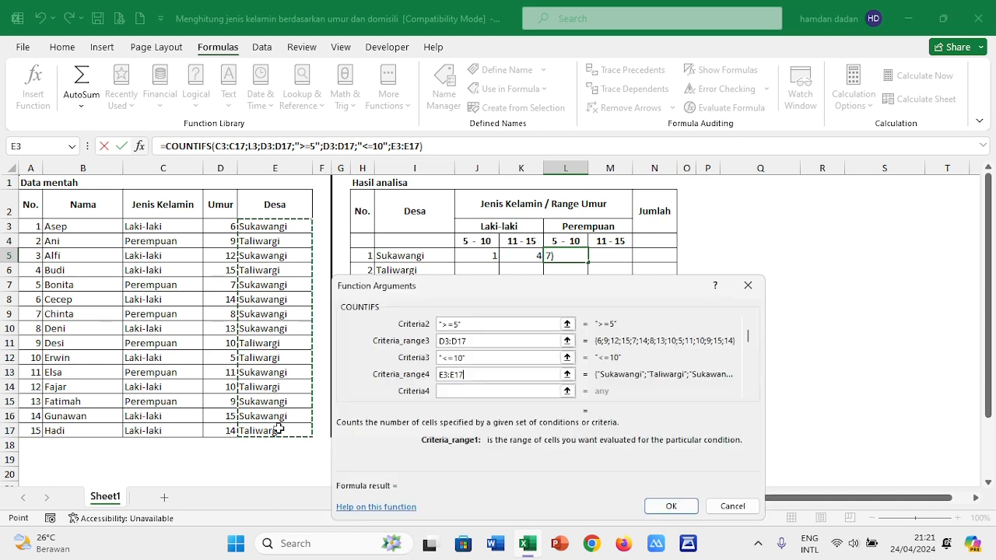
left_click(477, 390)
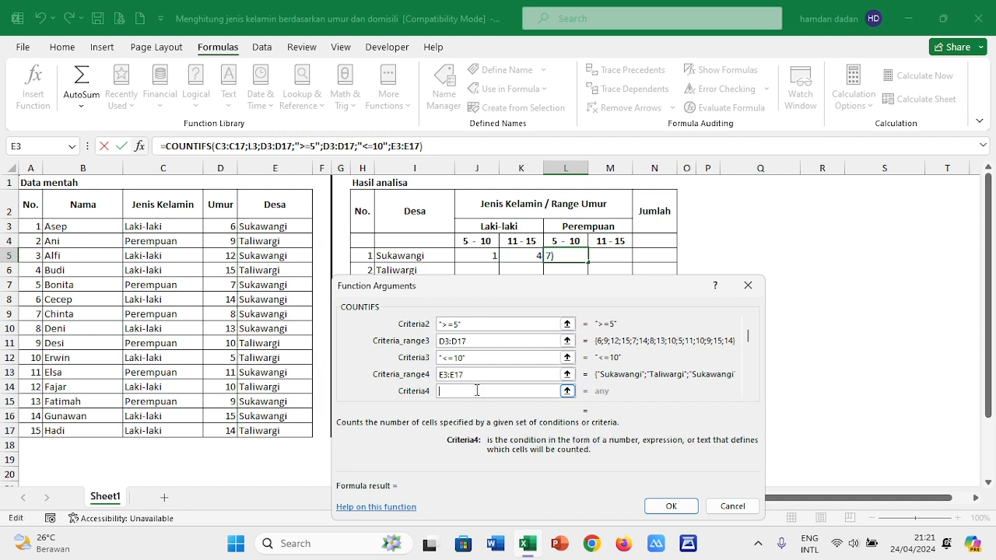
left_click(383, 253)
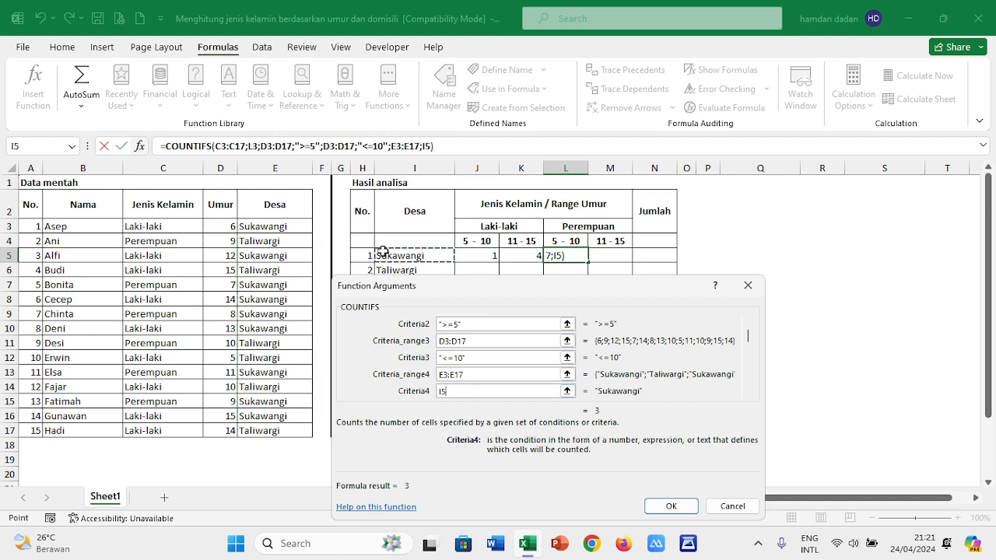
key("Return")
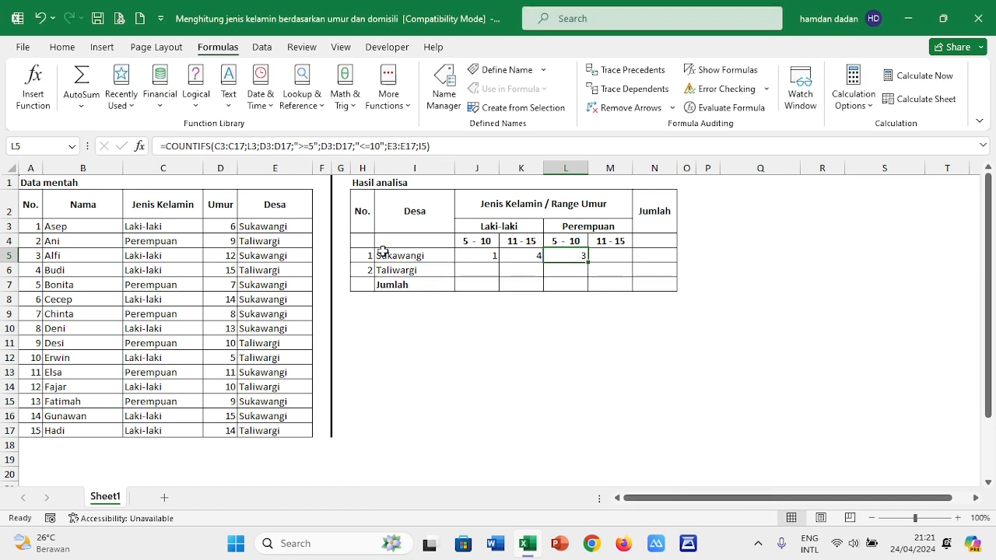
- Start a COUNTIFS formula in M5 with the gender range C3:C17 and criterion L3 as the first condition
left_click(616, 255)
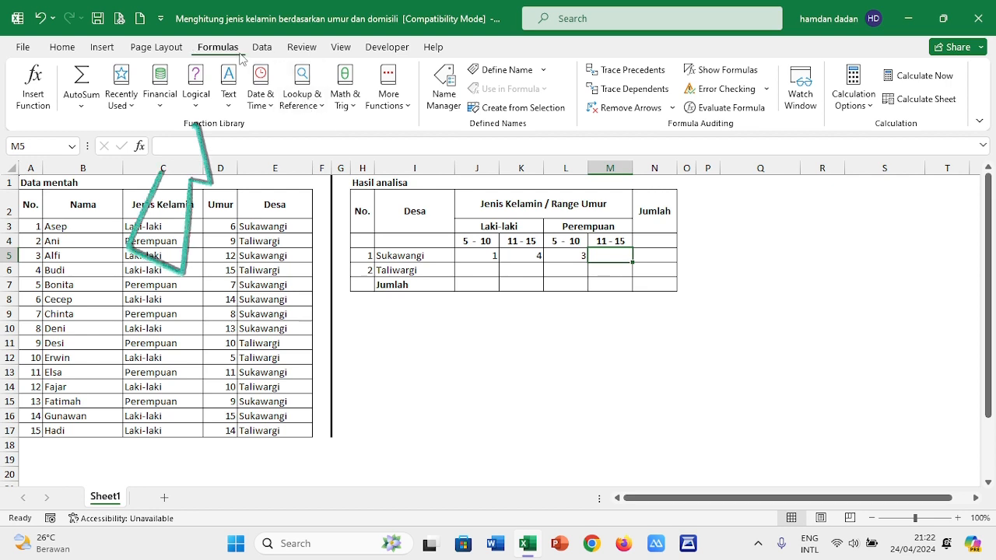
left_click(403, 103)
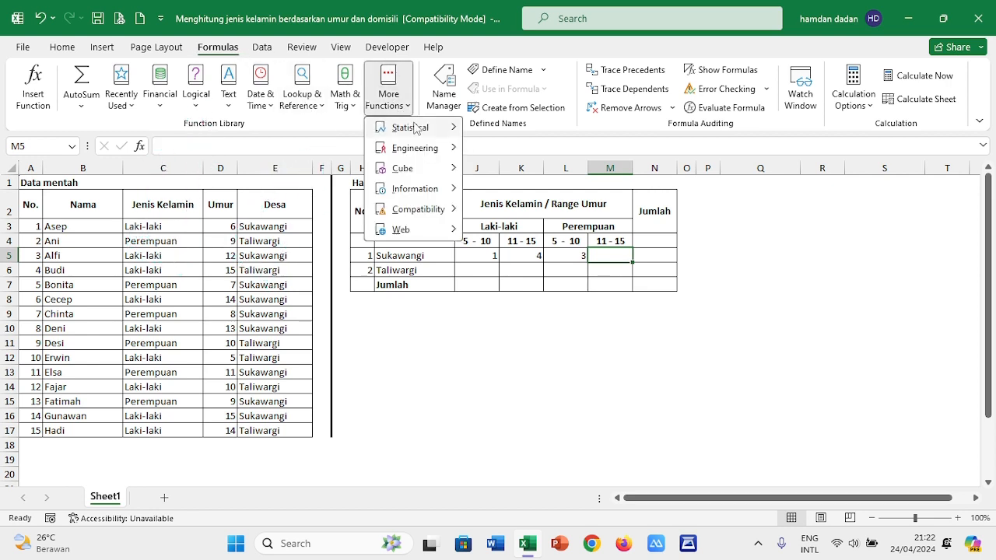
left_click(414, 127)
scroll(534, 374, "down", 2)
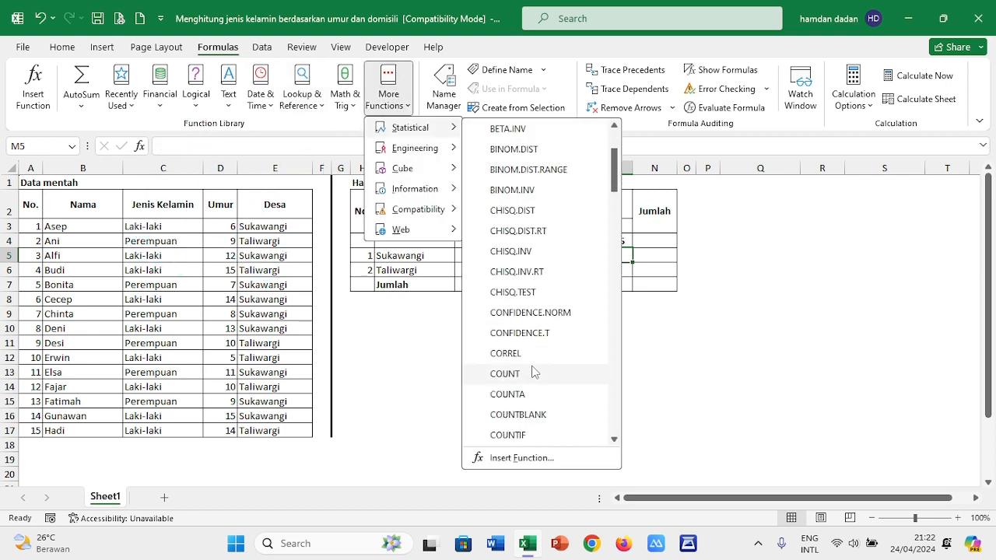
scroll(534, 374, "down", 2)
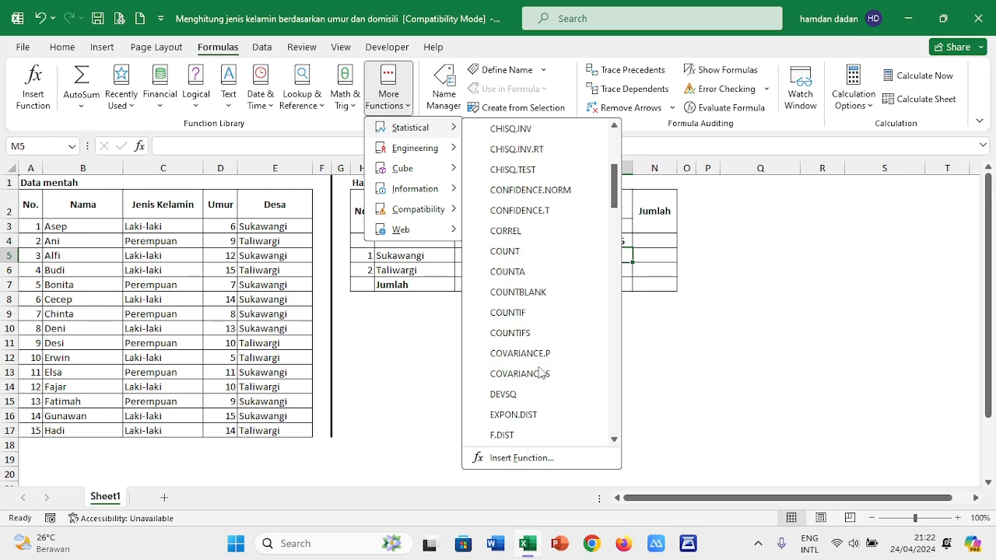
left_click(513, 333)
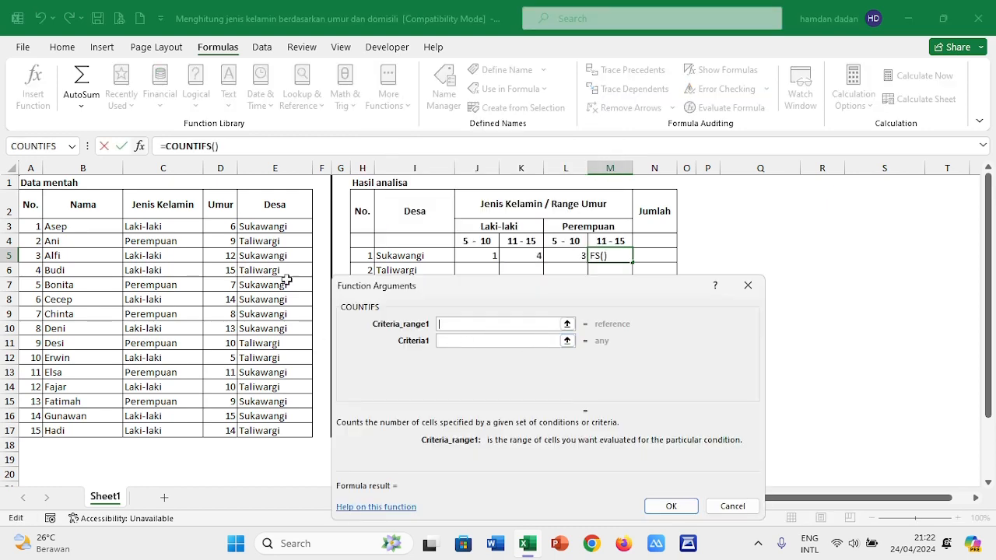
left_click_drag(179, 226, 161, 431)
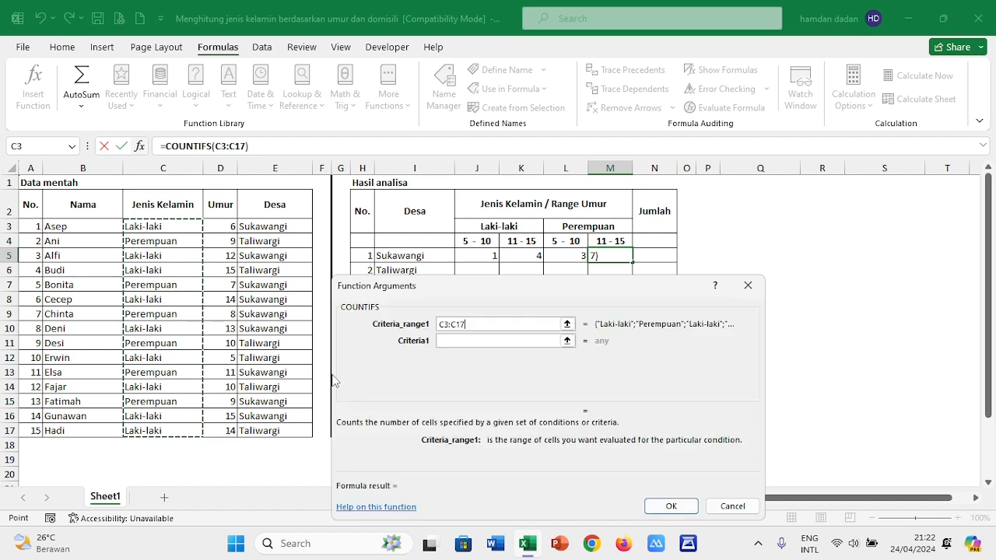
left_click(493, 340)
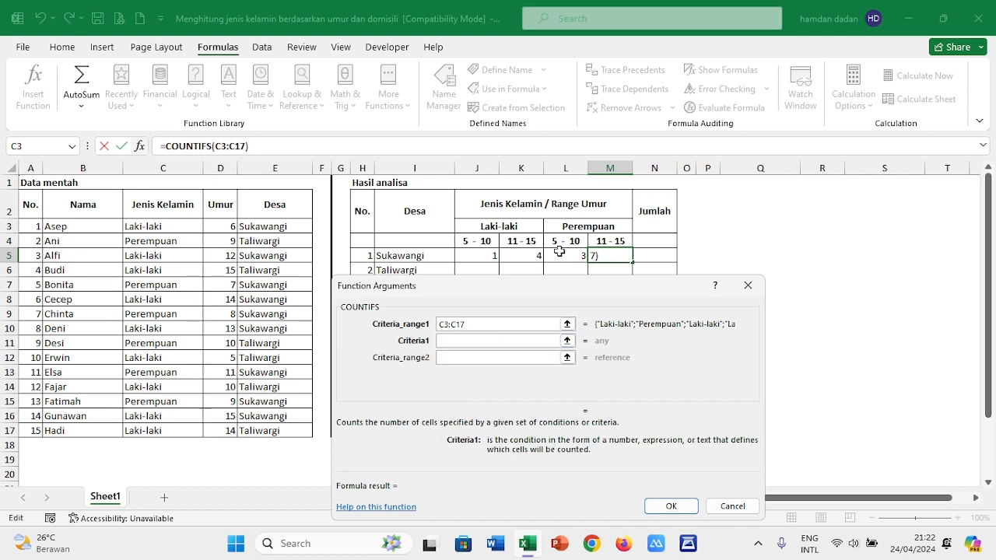
left_click(556, 226)
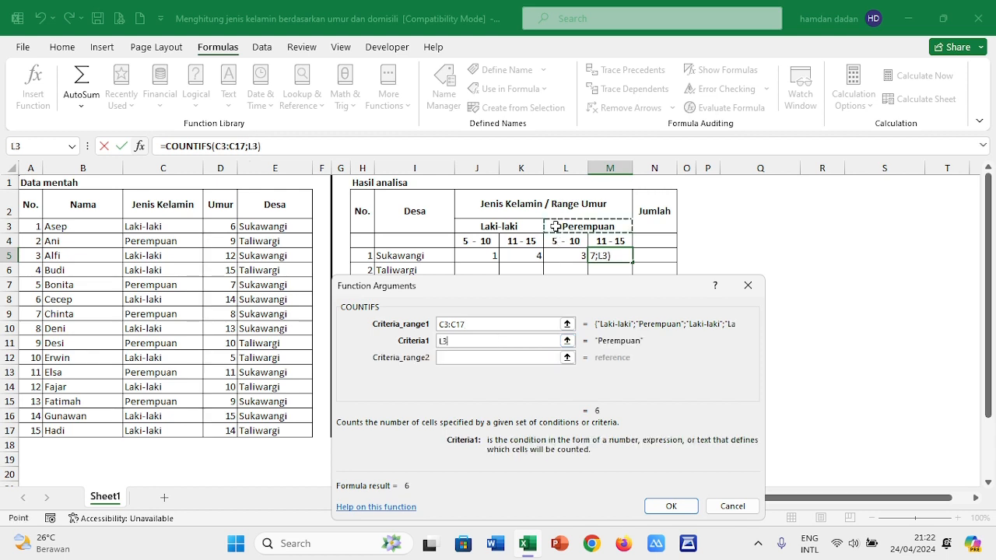
- Set the second COUNTIFS condition for M5 to the age range D3:D17 with the criterion >=11
left_click(470, 357)
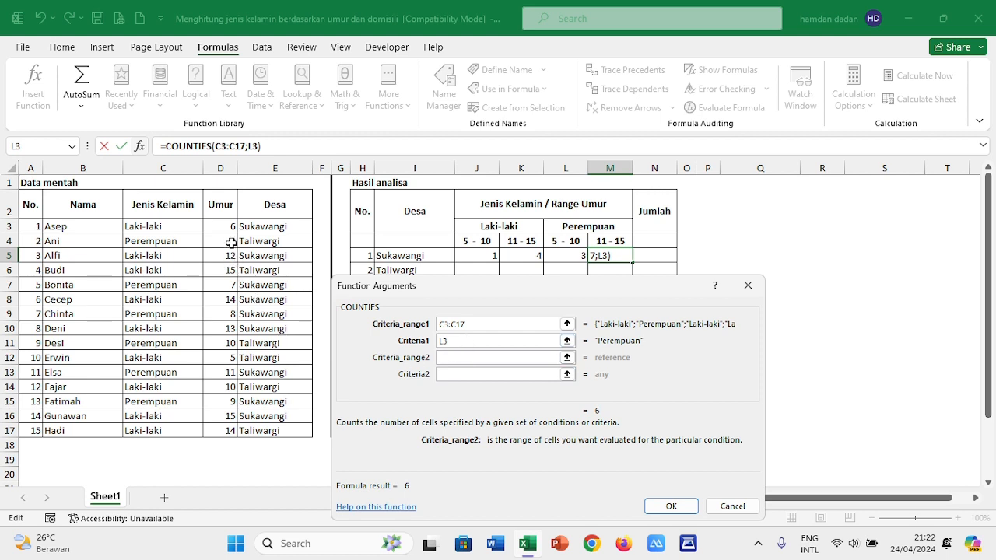
left_click_drag(230, 224, 230, 430)
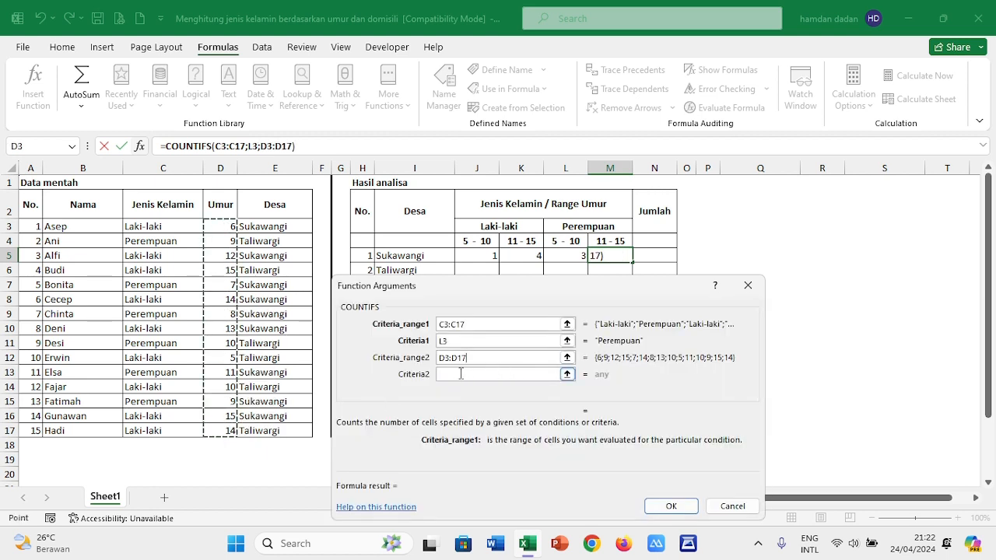
left_click(461, 374)
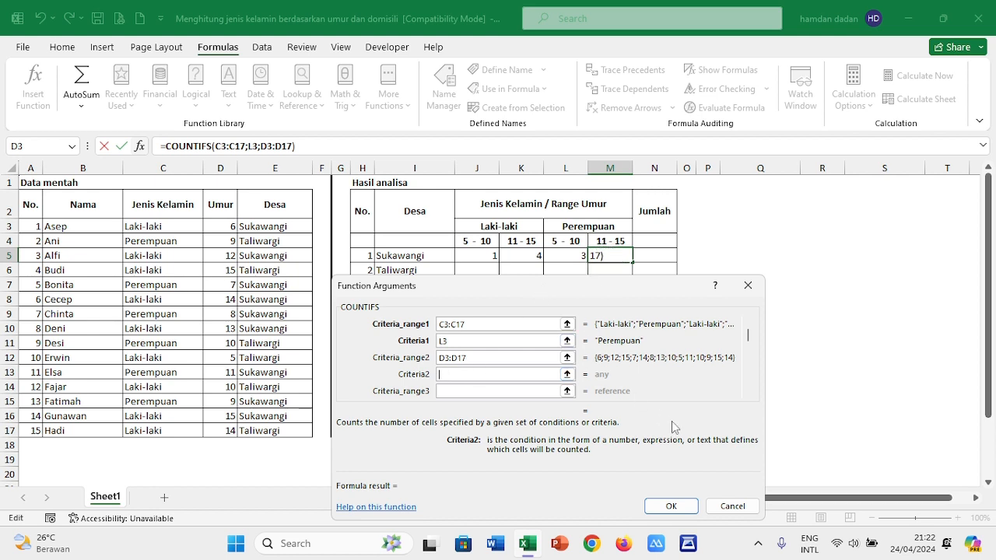
type(">=11")
- Set the third COUNTIFS condition for M5 to the age range D3:D17 with the criterion <=15
left_click(460, 395)
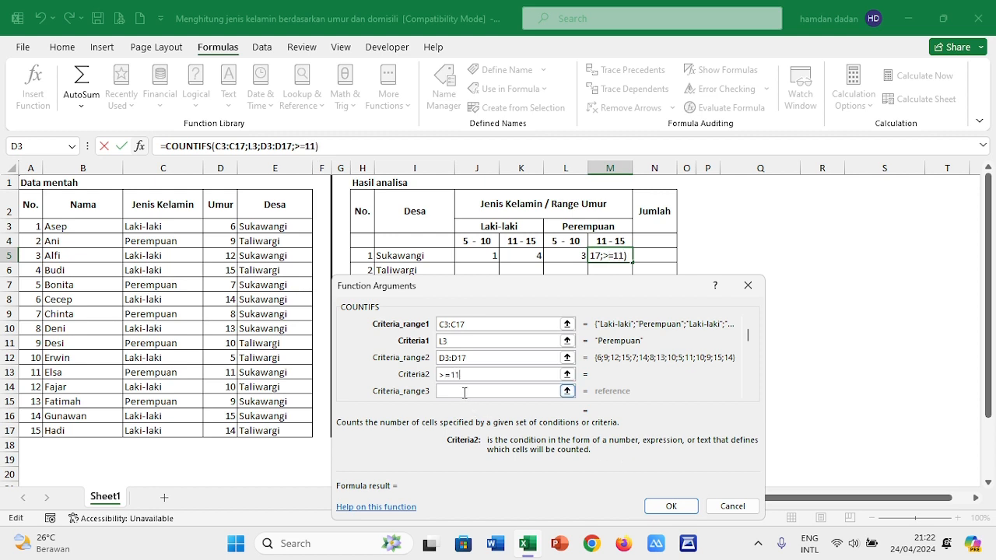
left_click_drag(220, 227, 223, 430)
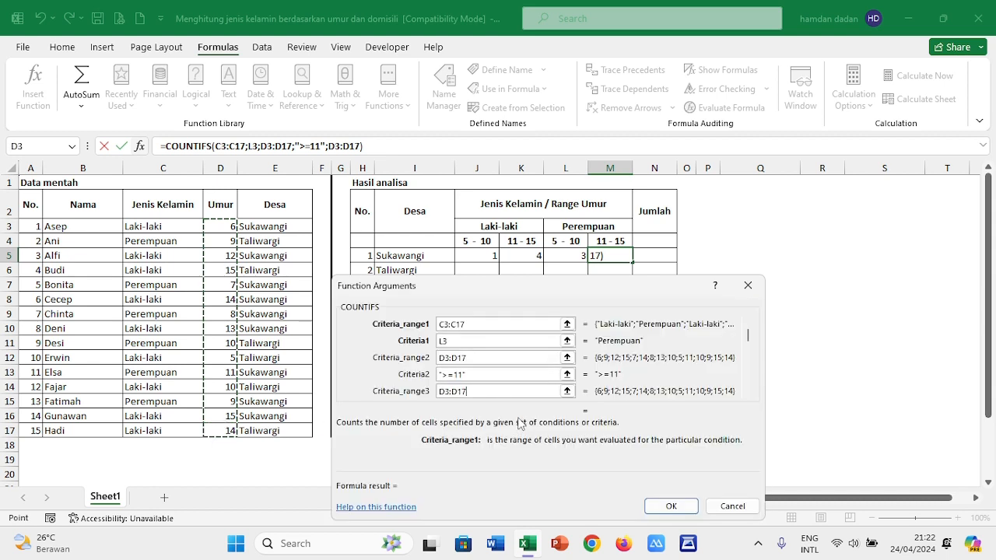
left_click(748, 393)
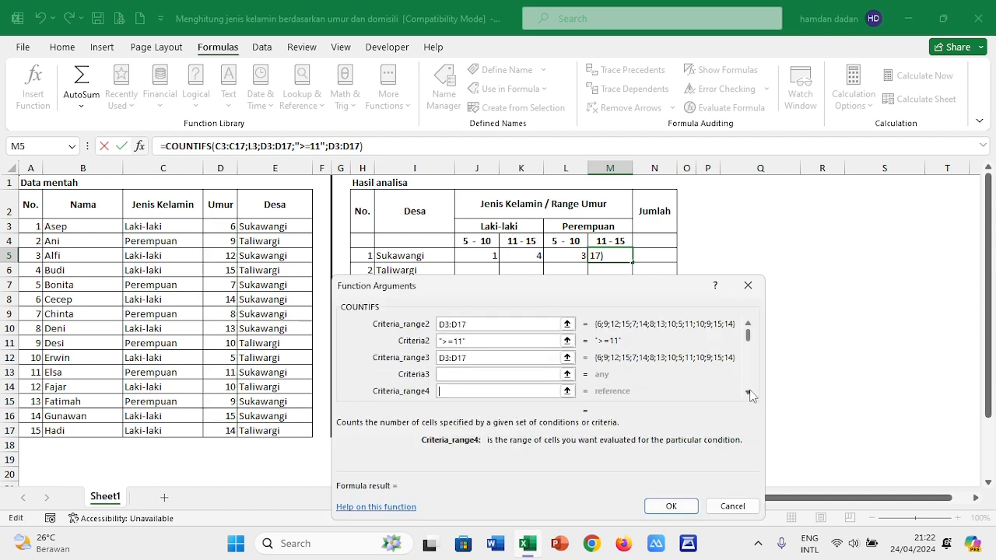
left_click(748, 393)
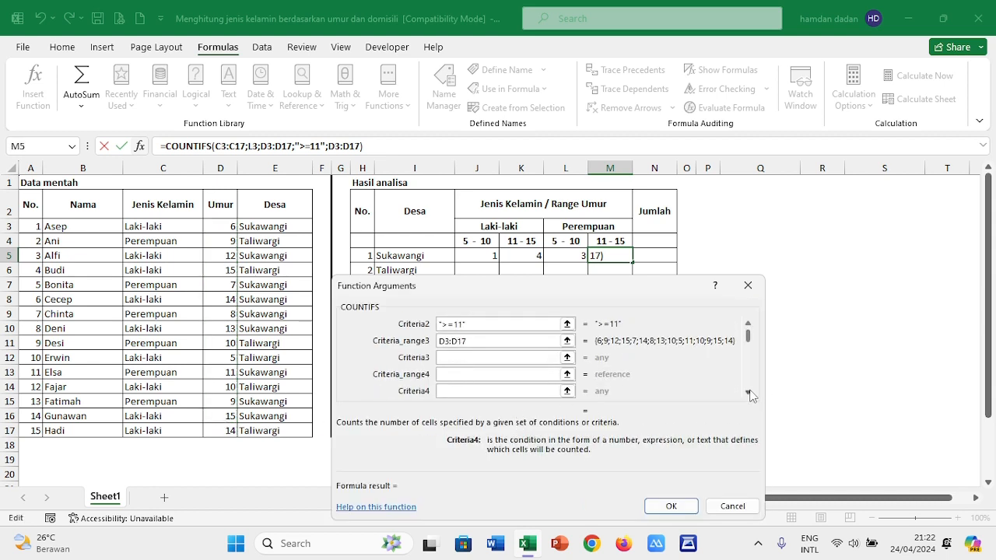
left_click(479, 357)
type("<=15")
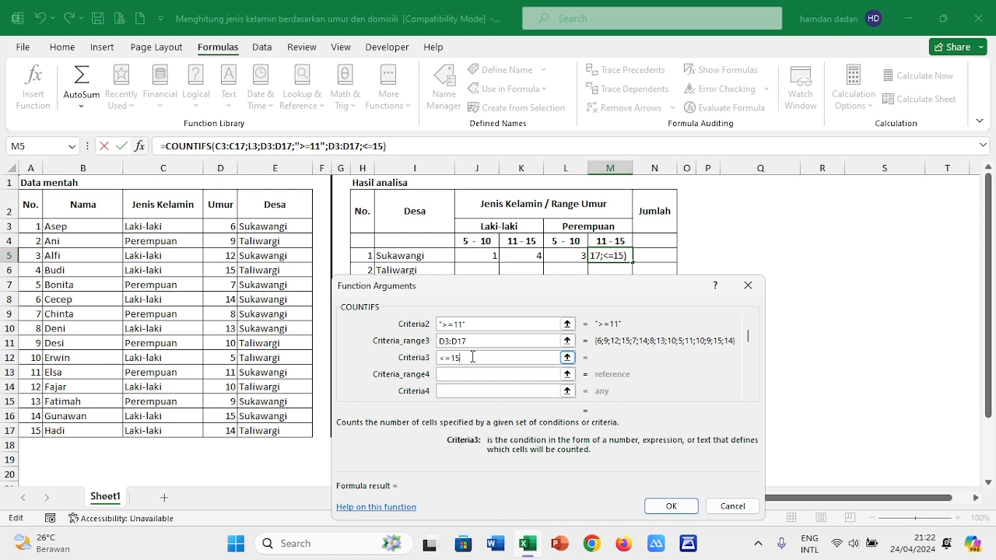
- Set the fourth COUNTIFS condition for M5 to the village range E3:E17 with criterion I5, and complete the formula
left_click(445, 373)
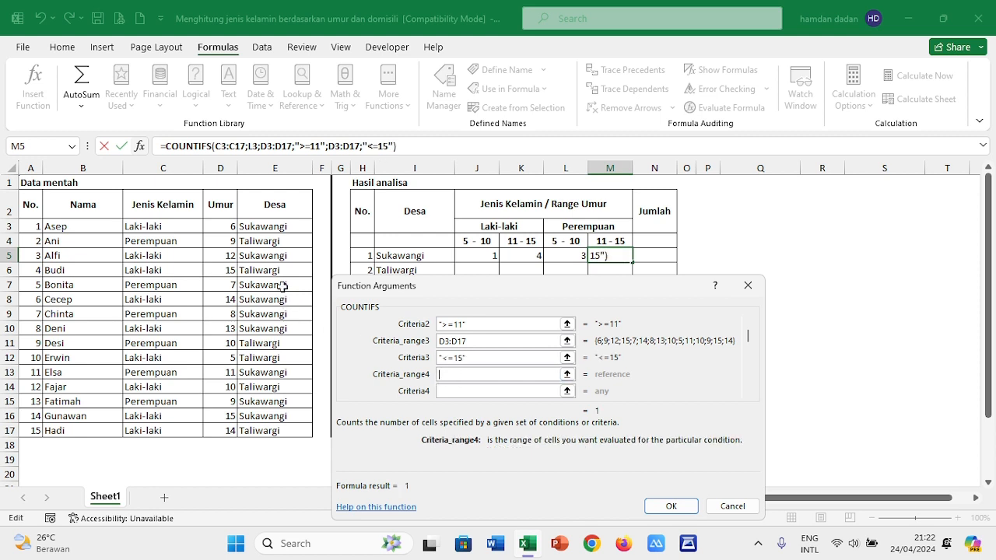
left_click_drag(277, 229, 267, 430)
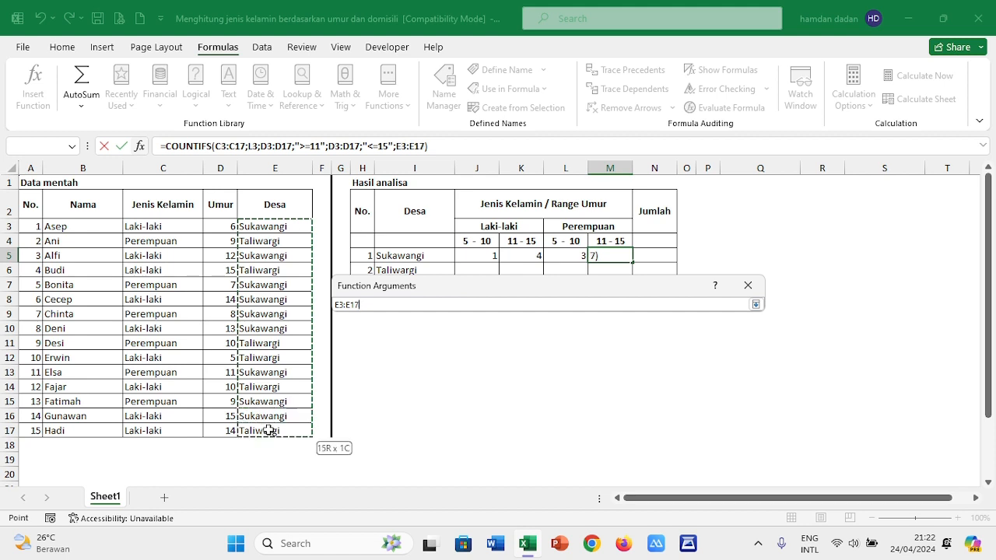
left_click(454, 391)
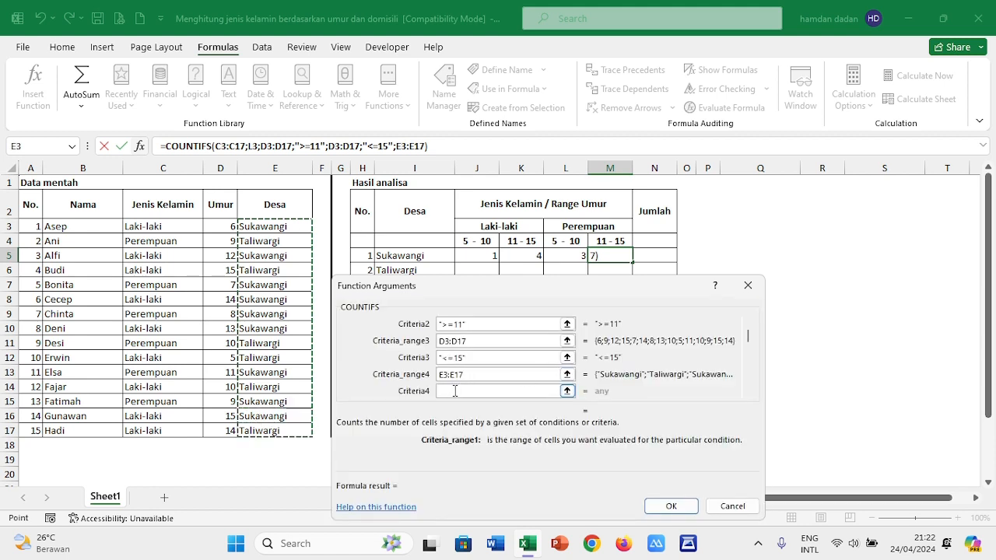
left_click(455, 391)
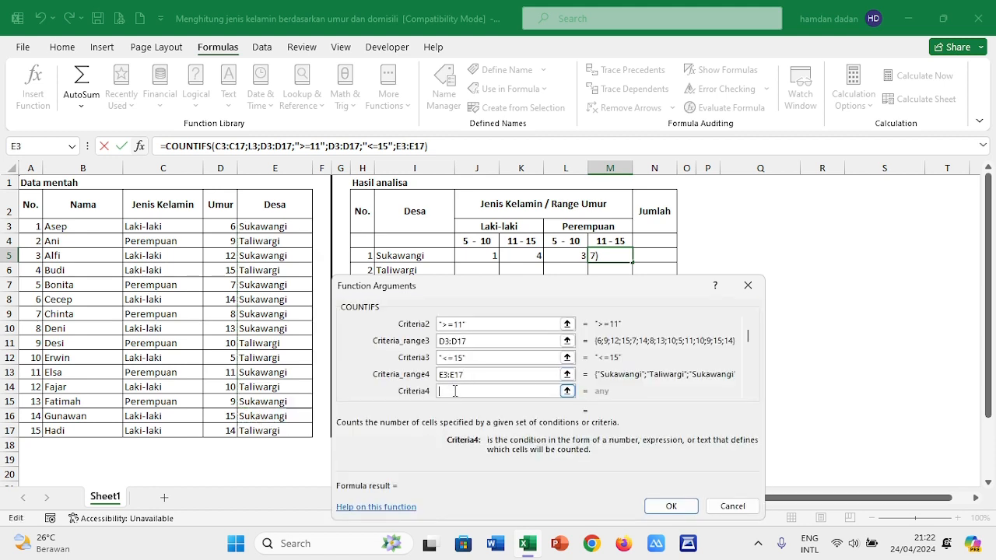
left_click(382, 255)
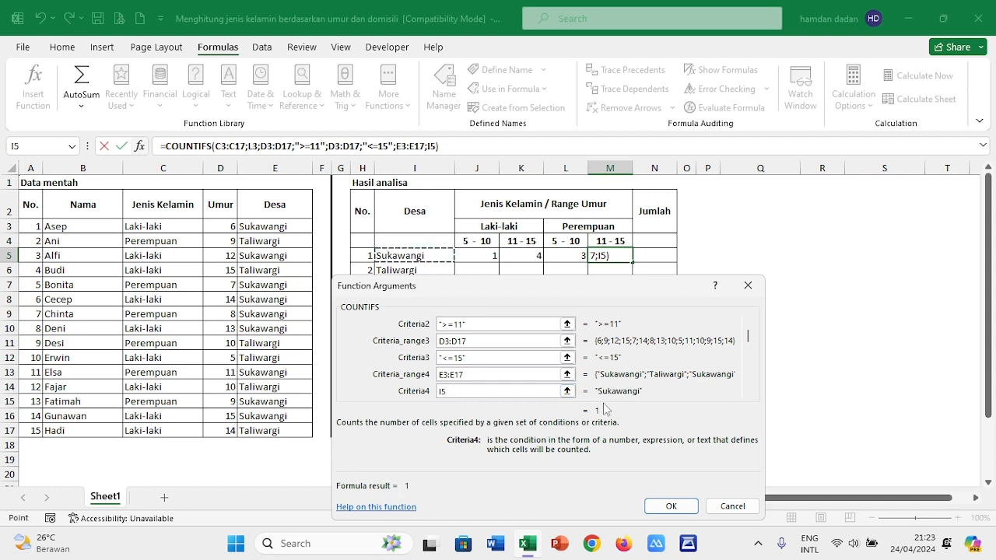
left_click(659, 506)
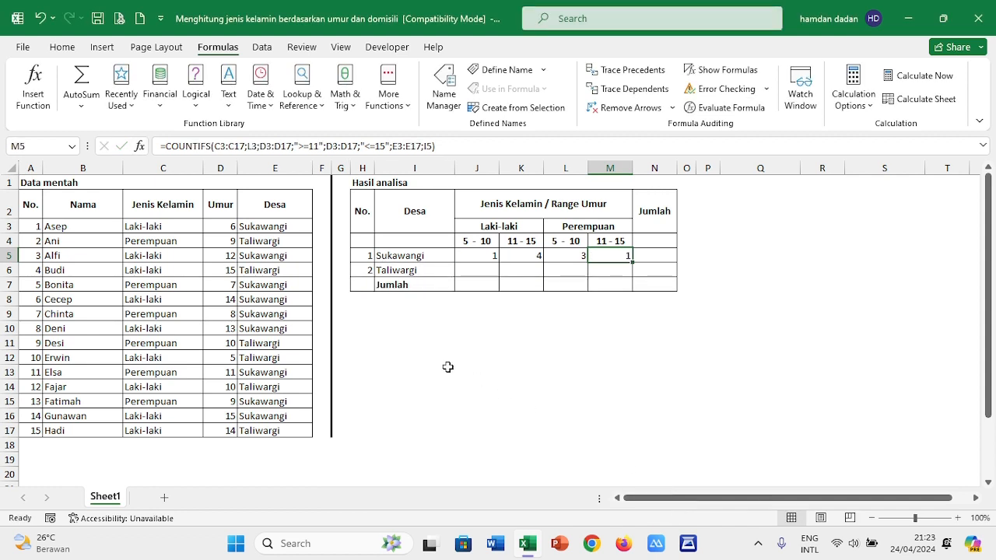
- Edit the COUNTIFS formula in J5 and make its gender range absolute as $C$3:$C$17
key("Right")
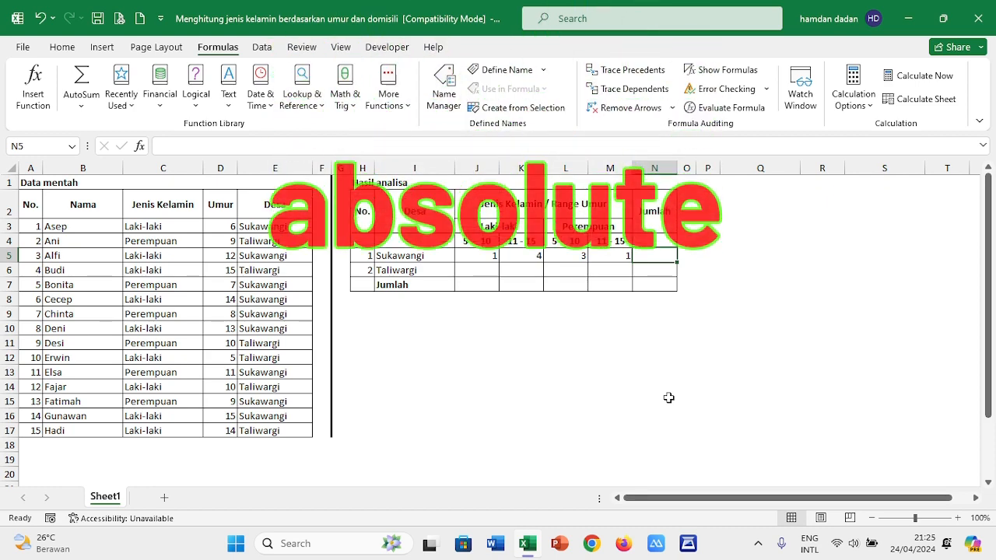
left_click(479, 256)
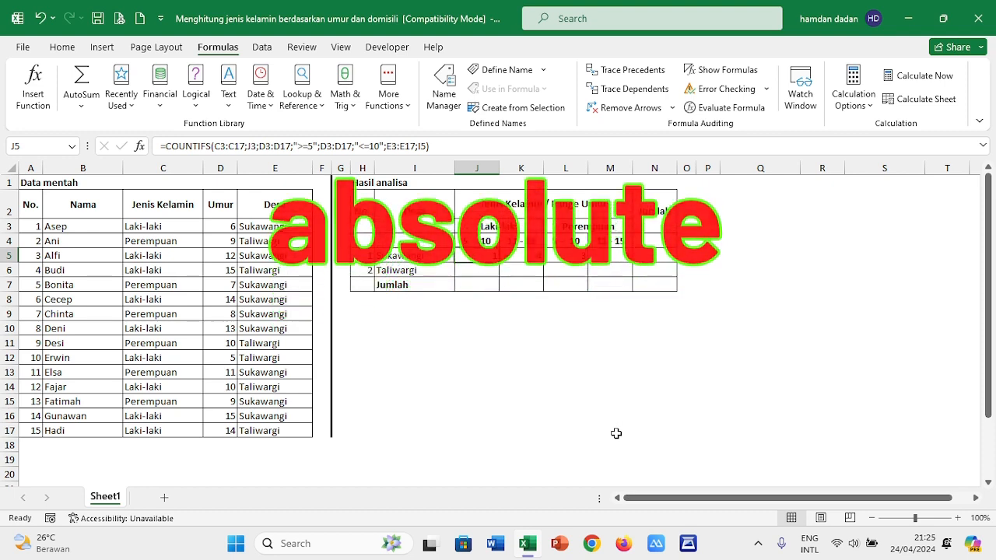
left_click(229, 145)
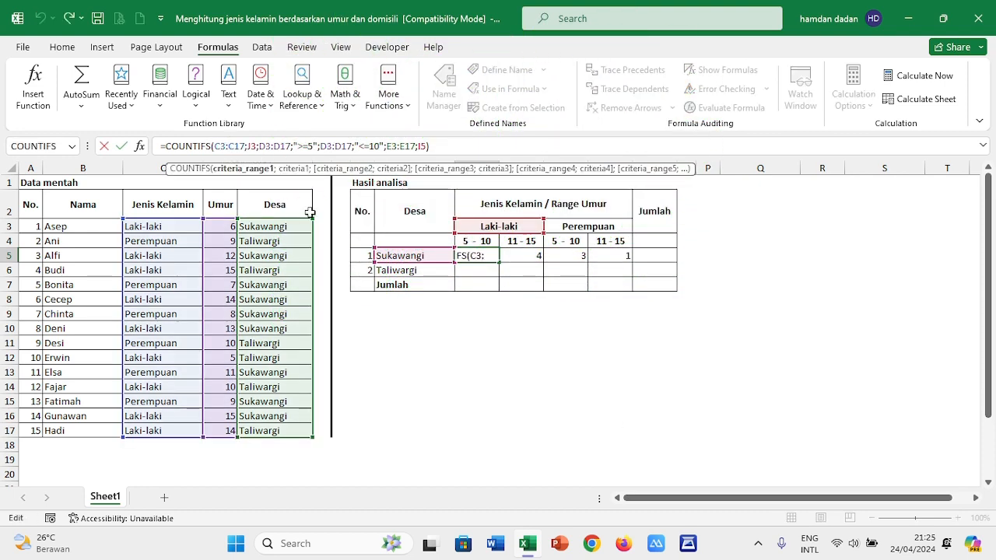
key("shift+Right")
key("shift+Right")
key("shift+Right")
key("shift+Right")
key("shift+Right")
key("shift+Right")
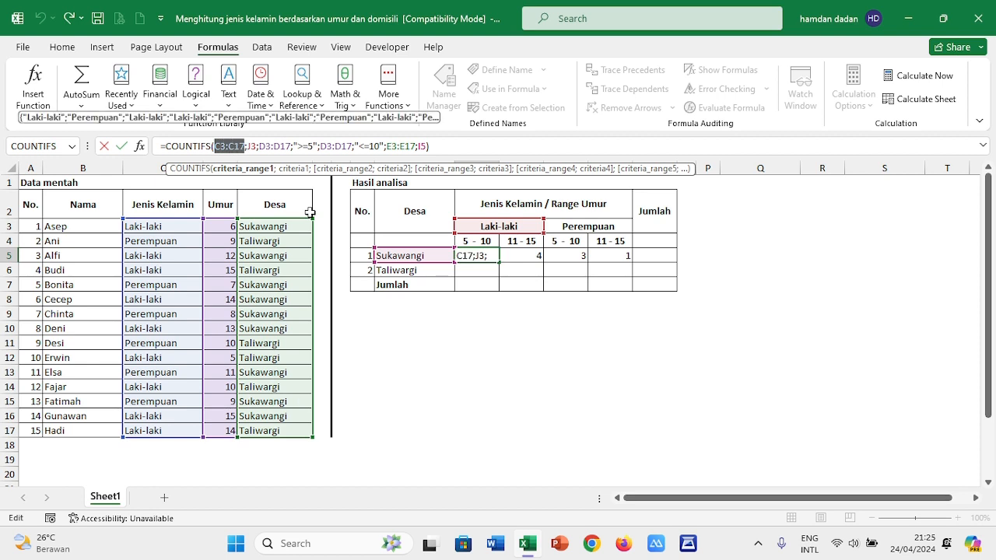
key("F4")
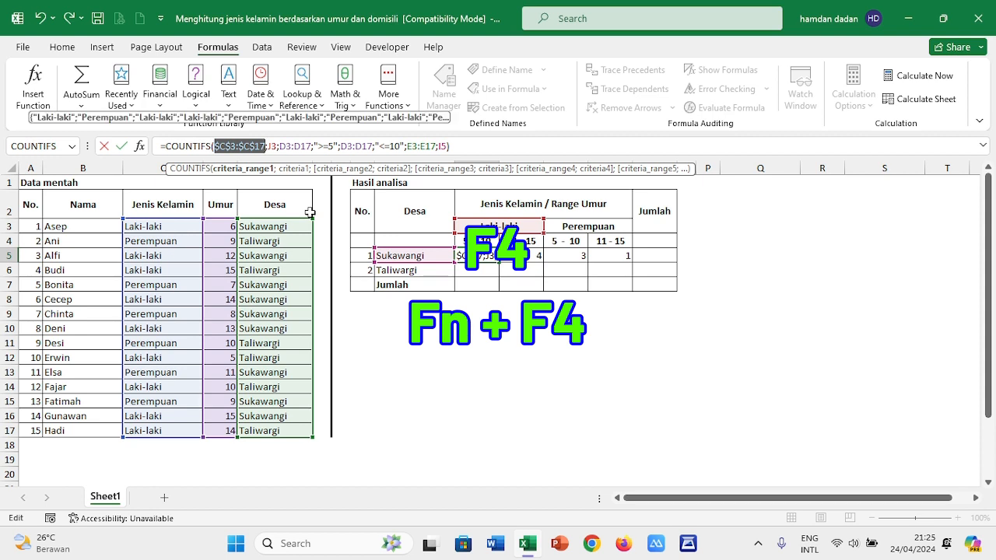
- Make the gender criterion reference in the J5 formula absolute as $J$3
key("Right")
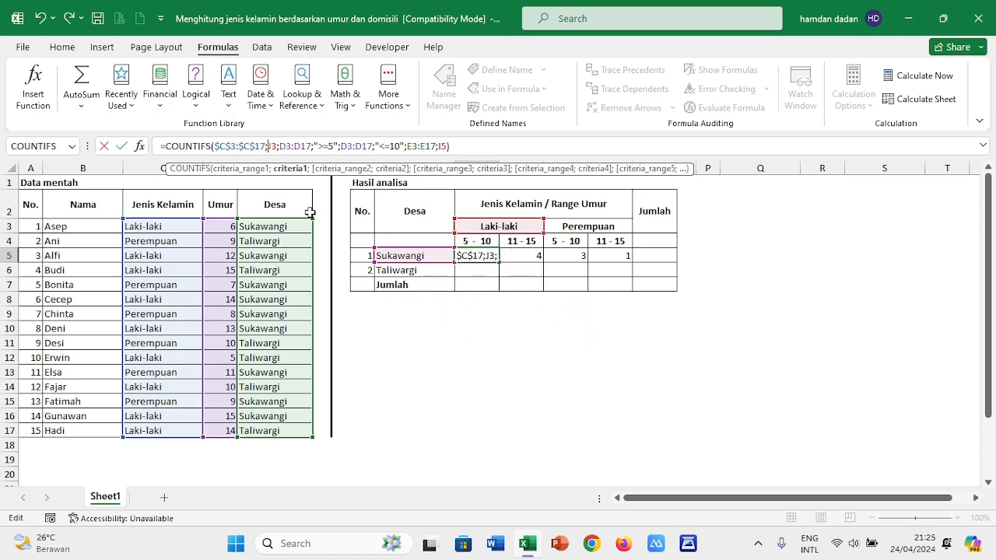
key("shift+Right")
key("shift+Right")
key("F4")
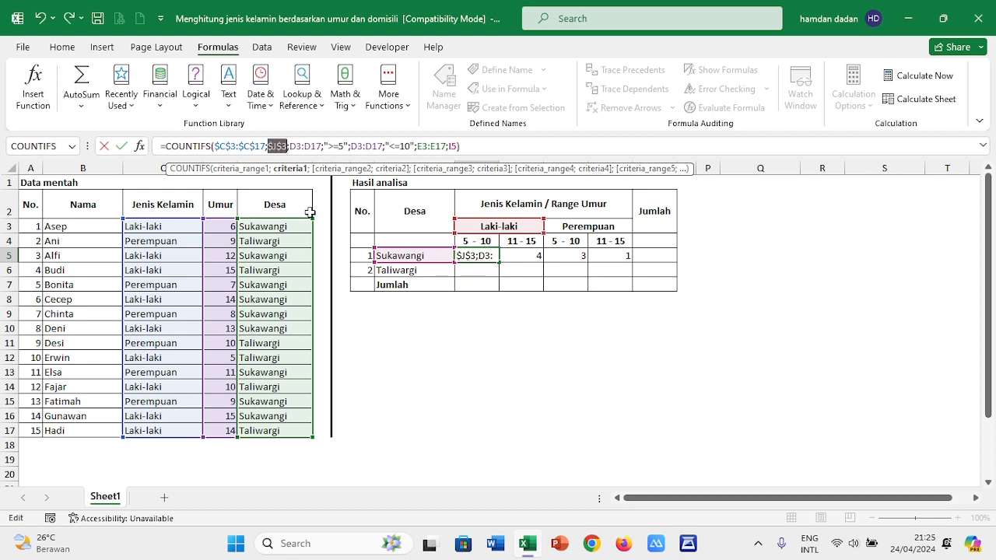
key("Right")
key("Right")
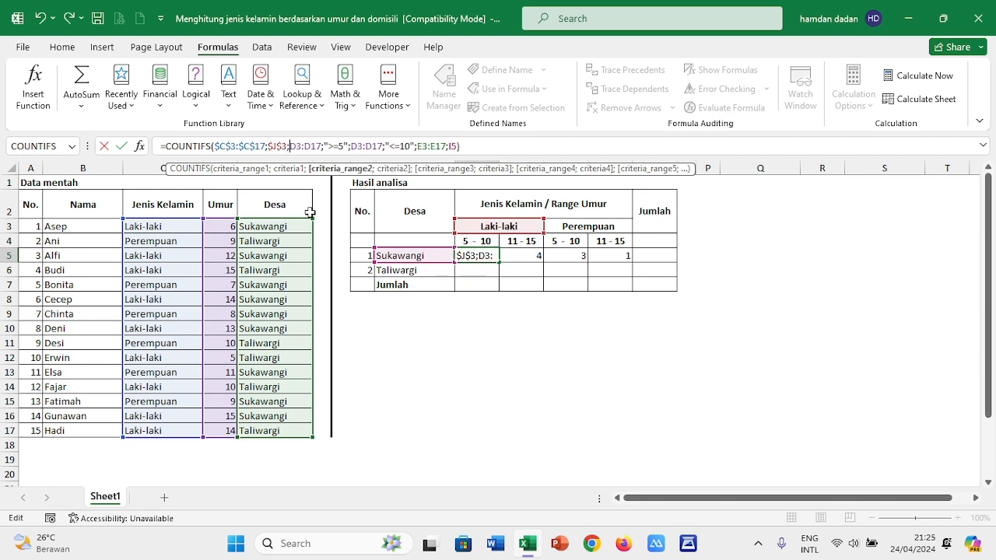
- Make the age range of the ">=5" condition in the J5 formula absolute as $D$3:$D$17
key("shift+Right")
key("shift+Right")
key("shift+Right")
key("shift+Right")
key("shift+Right")
key("shift+Right")
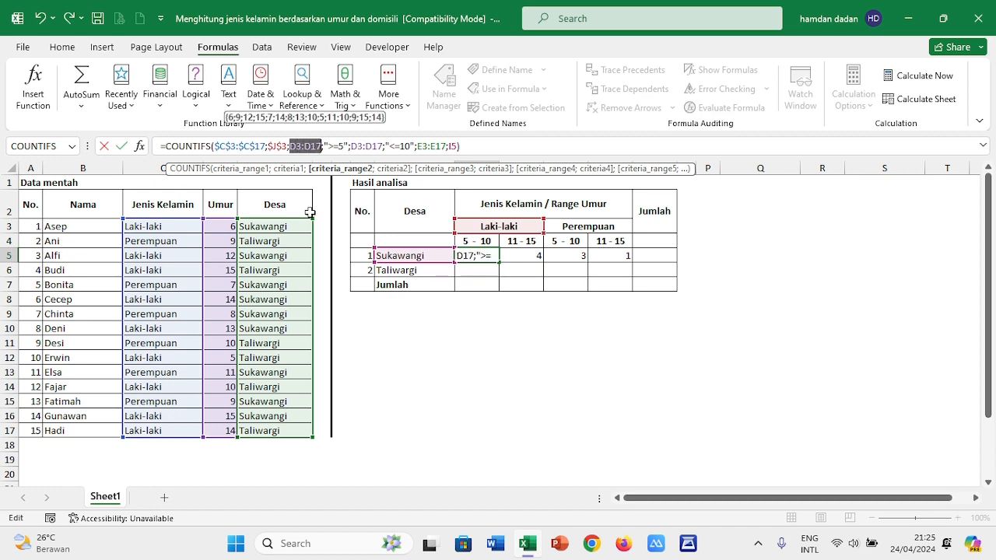
key("F4")
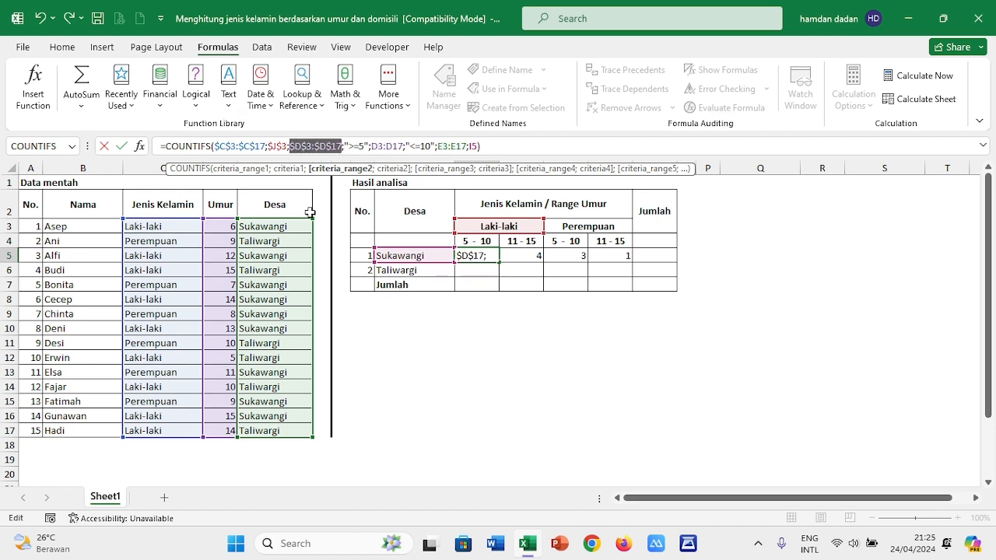
- Make the age range of the "<=10" condition in the J5 formula absolute as $D$3:$D$17
key("Right")
key("Right")
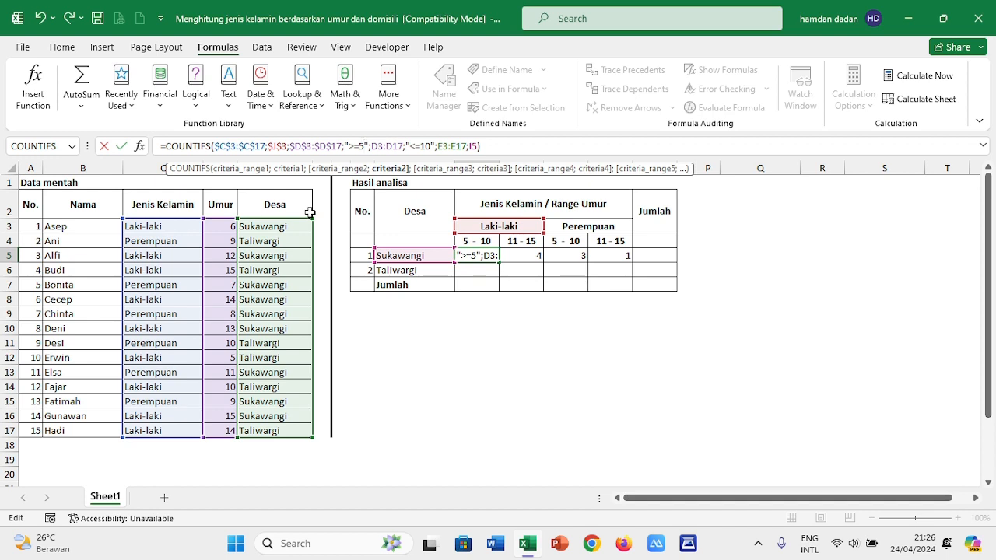
key("Right")
key("Right")
key("Right")
key("Right")
key("Right")
key("Right")
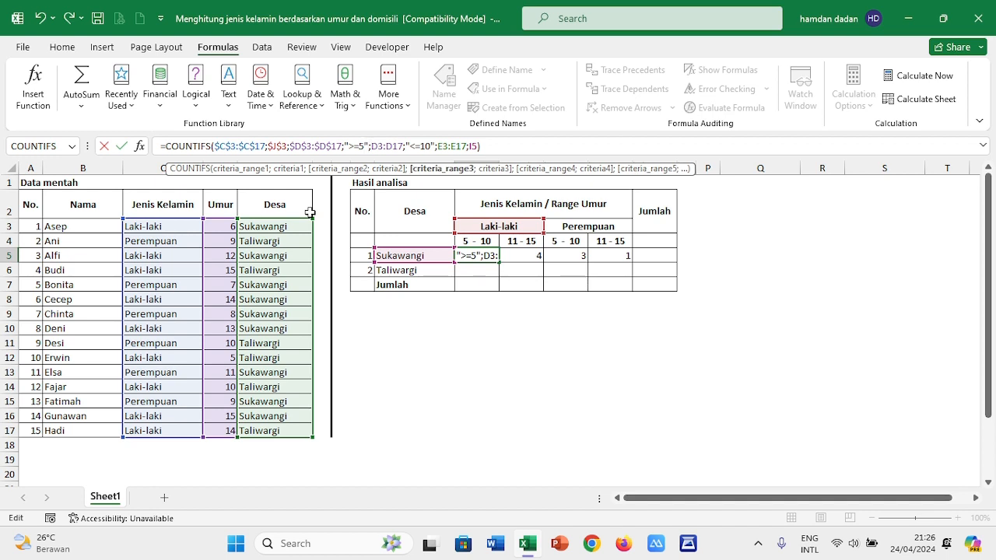
key("shift+Right")
key("shift+Right")
key("shift+Right")
key("shift+Right")
key("shift+Right")
key("shift+Right")
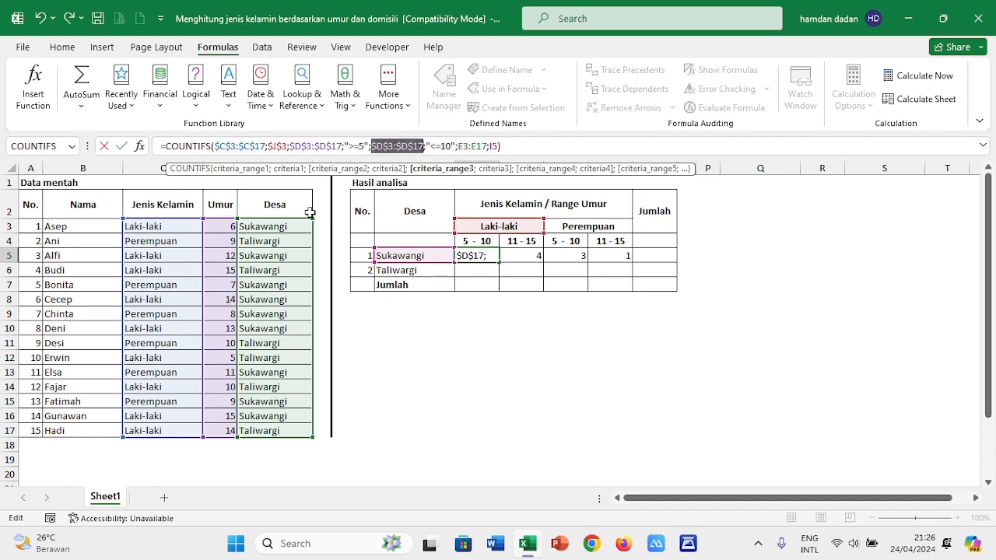
key("F4")
- Make the village range in the J5 formula absolute as $E$3:$E$17
key("Right")
key("Right")
key("Right")
key("Right")
key("Right")
key("Right")
key("Right")
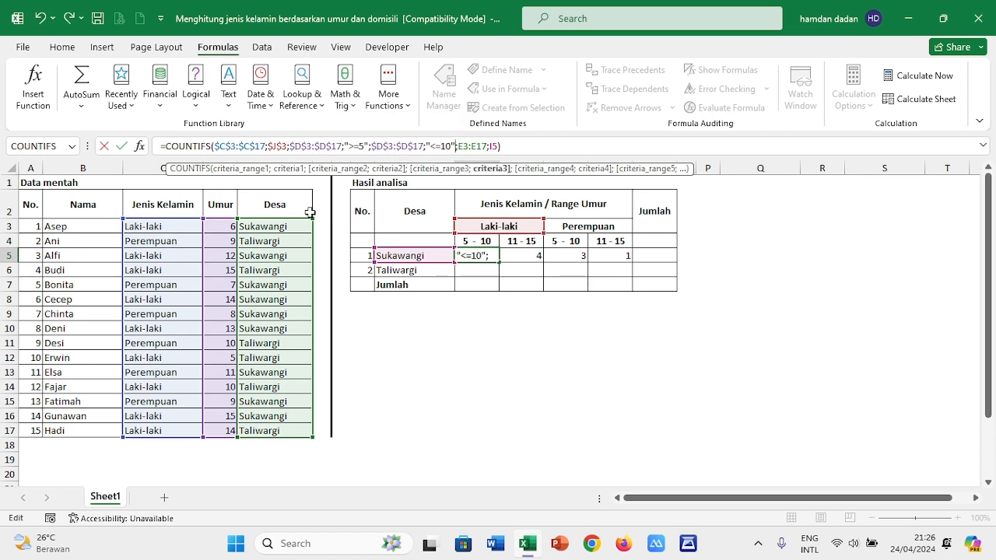
key("Right")
key("shift+Right")
key("shift+Right")
key("shift+Right")
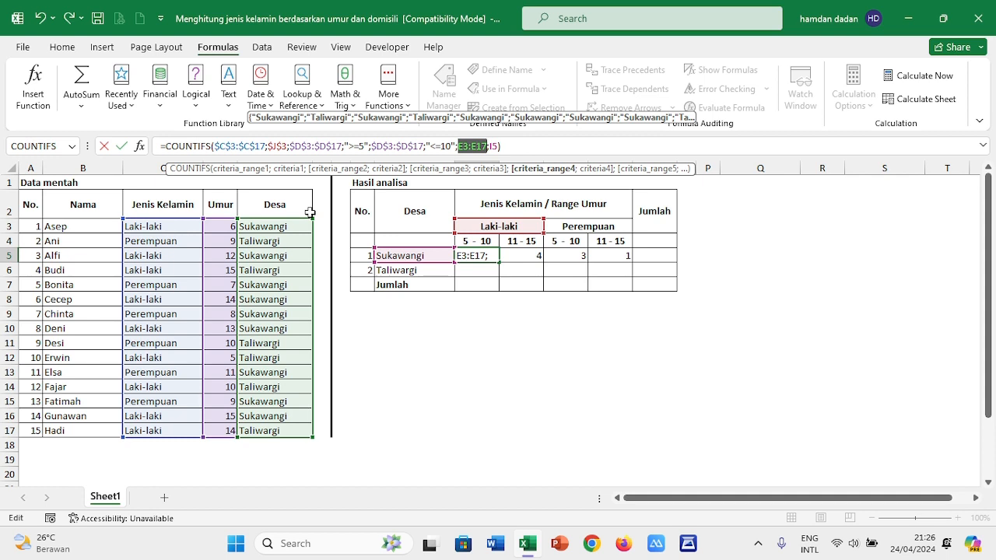
key("F4")
- Make the village criterion reference I5 in the J5 formula absolute and complete the formula
key("Right")
key("Right")
key("shift+Right")
key("shift+Right")
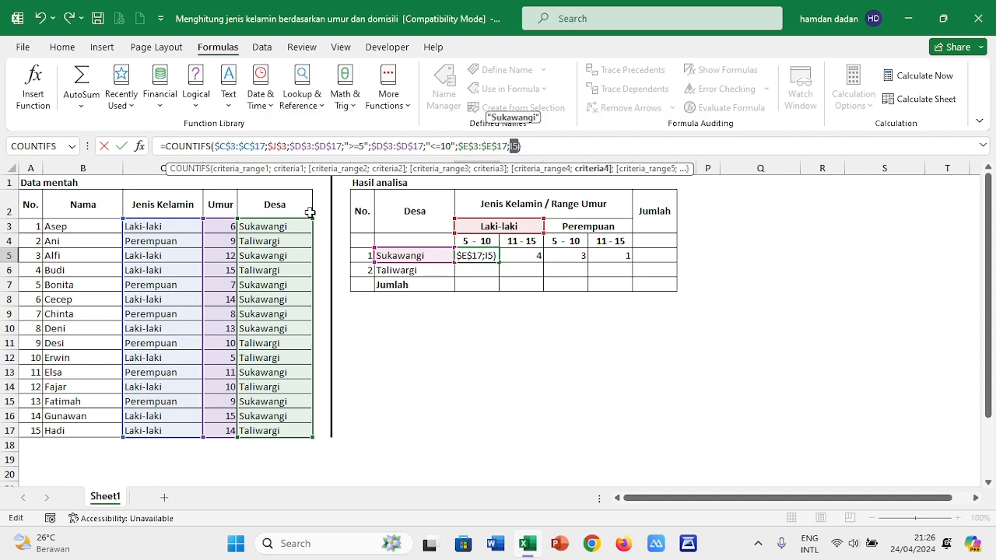
key("F4")
key("Return")
- Edit the COUNTIFS formula in K5 and make its gender range absolute as $C$3:$C$17
key("Up")
key("Right")
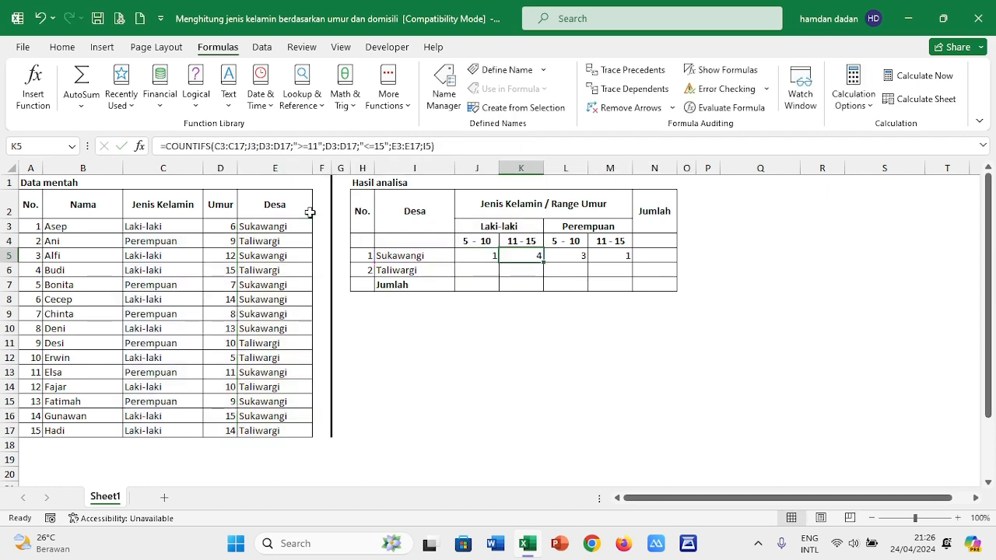
left_click(219, 146)
key("shift+Right")
key("shift+Right")
key("shift+Right")
key("shift+Right")
key("shift+Right")
key("shift+Right")
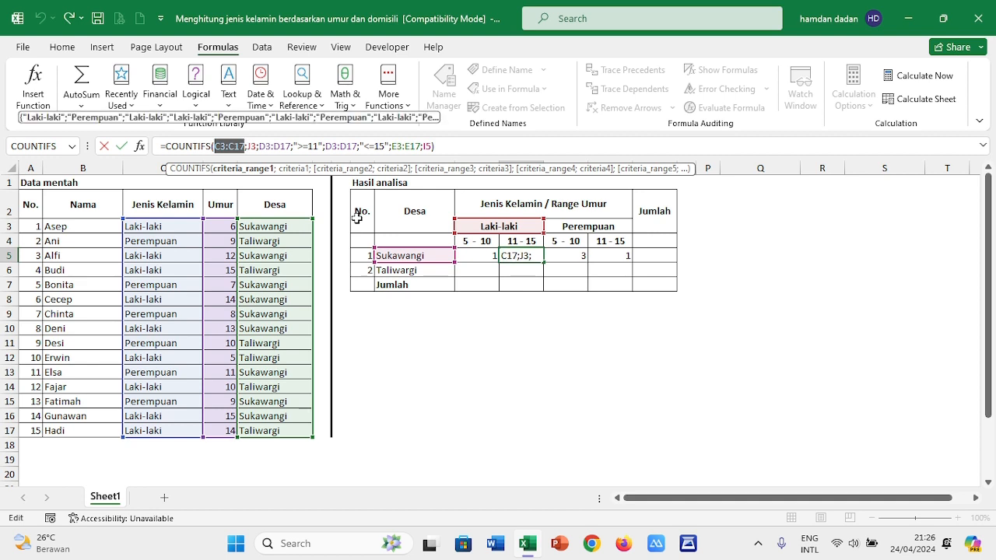
key("F4")
- Make the gender criterion reference in the K5 formula absolute as $J$3
key("Right")
key("Right")
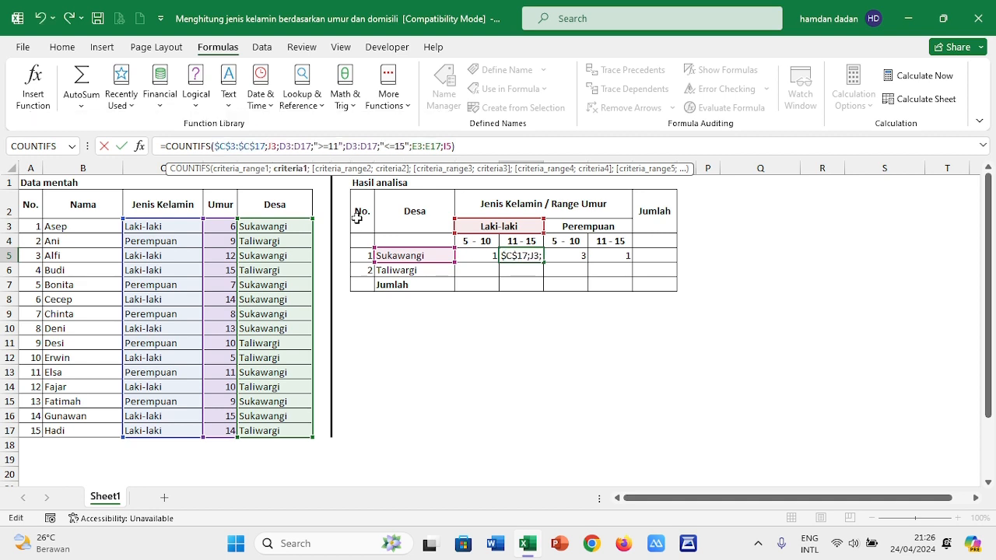
key("shift+Right")
key("shift+Right")
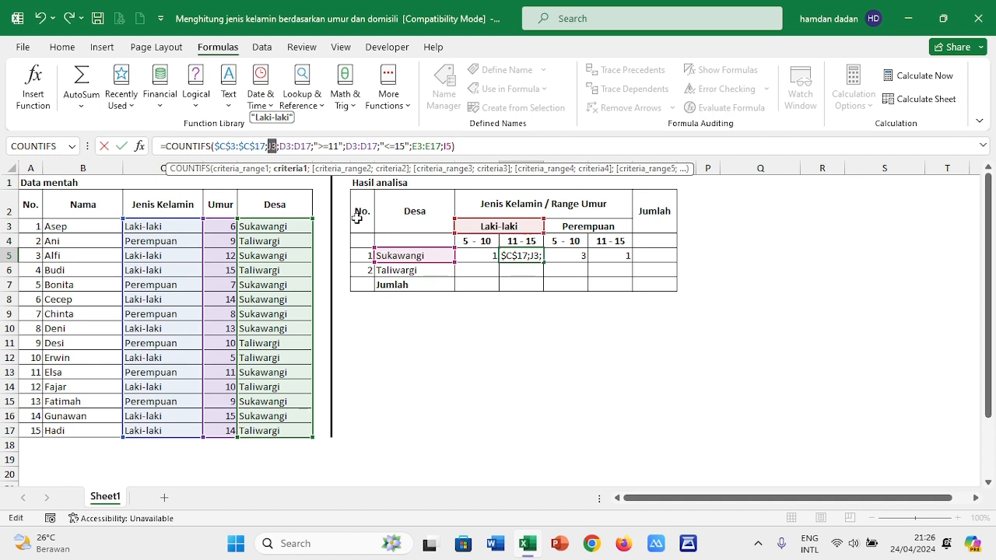
key("F4")
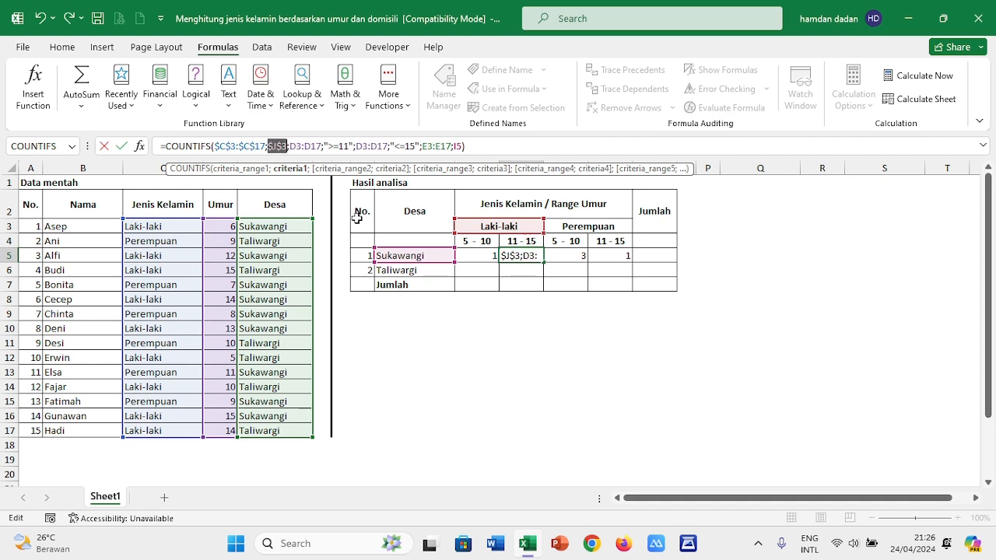
- Make the age range of the ">=11" condition in the K5 formula absolute as $D$3:$D$17
key("Right")
key("Right")
key("shift+Right")
key("shift+Right")
key("shift+Right")
key("shift+Right")
key("shift+Right")
key("shift+Right")
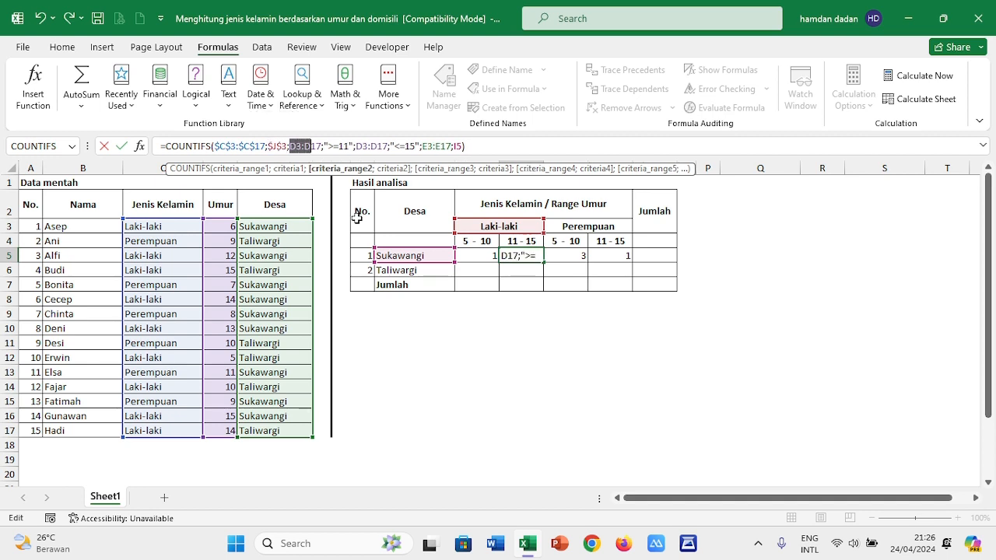
key("F4")
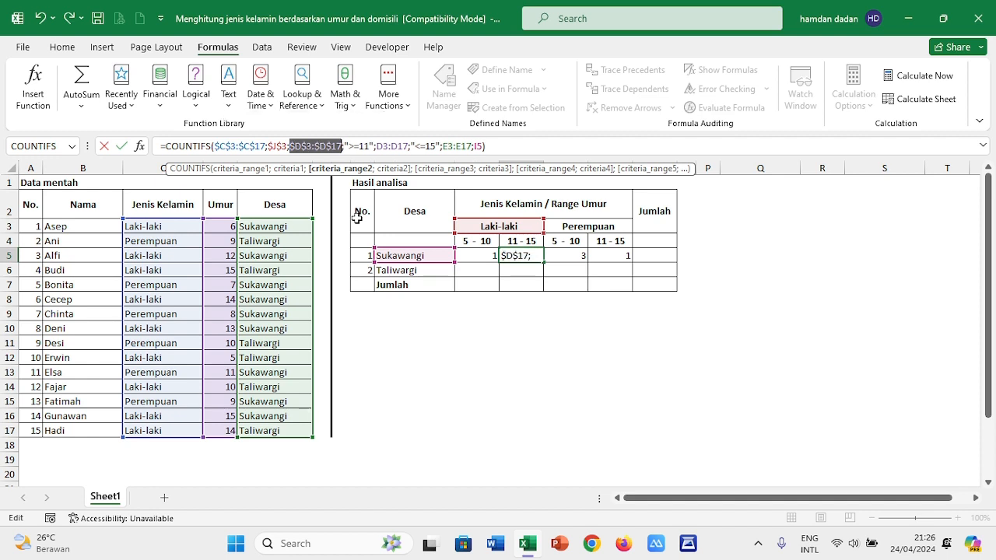
- Make the age range of the "<=15" condition in the K5 formula absolute as $D$3:$D$17
key("Right")
key("Right")
key("shift+Right")
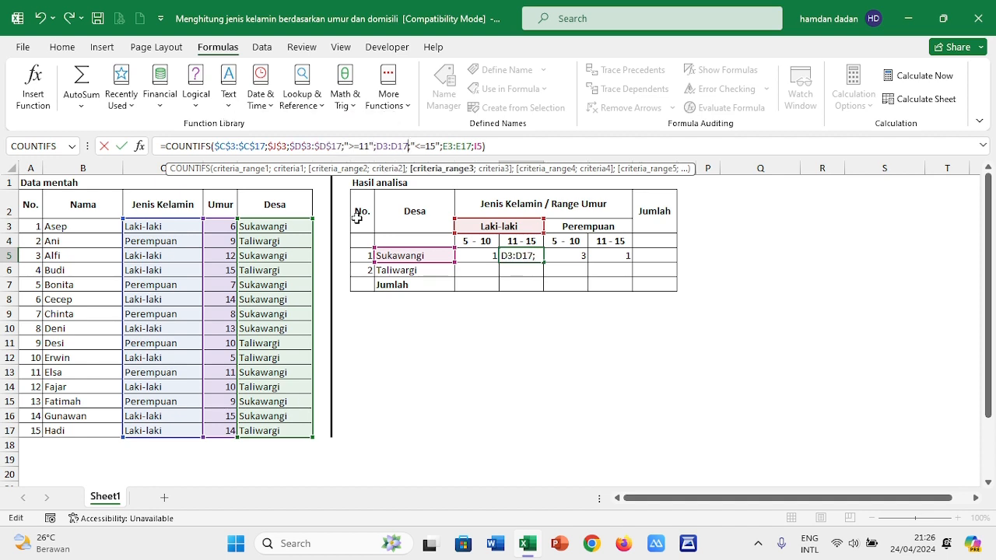
key("shift+Left")
key("shift+Left")
key("shift+Left")
key("shift+Left")
key("shift+Left")
key("shift+Left")
key("F4")
- Make the village range in the K5 formula absolute as $E$3:$E$17
key("Right")
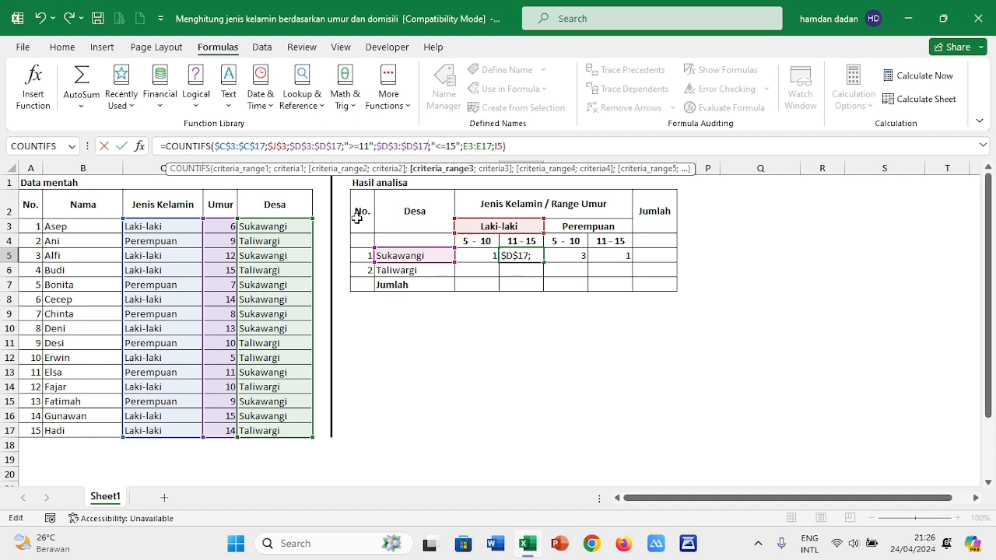
key("Right")
key("Right")
key("Right")
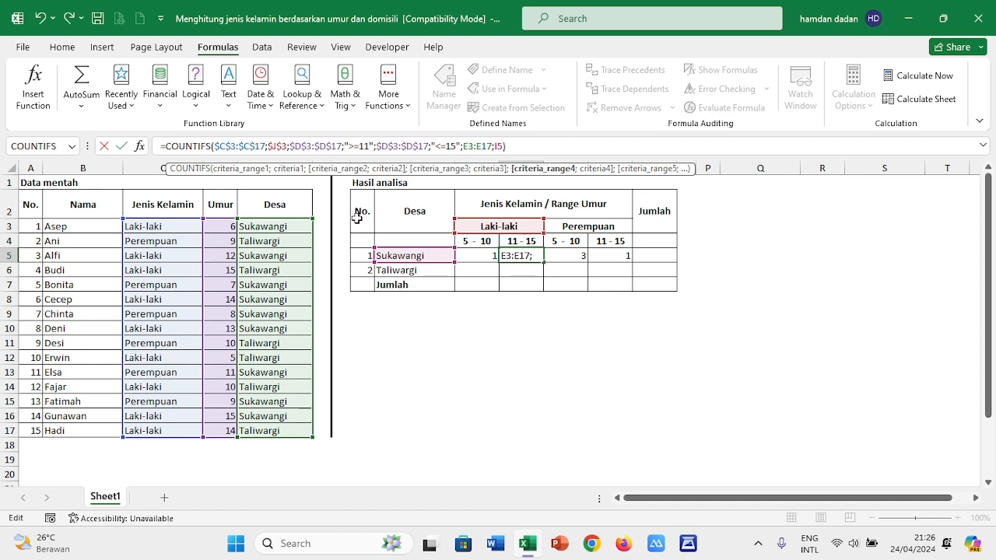
key("shift+Right")
key("shift+Right")
key("shift+Right")
key("shift+Right")
key("shift+Right")
key("shift+Right")
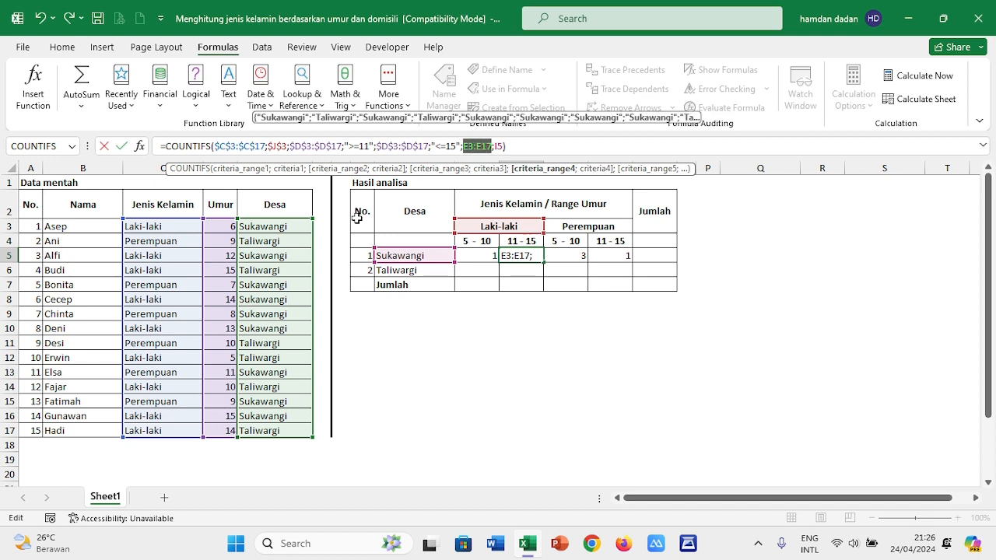
key("F4")
- Make the village criterion reference I5 in the K5 formula absolute and complete the formula
key("Right")
key("Right")
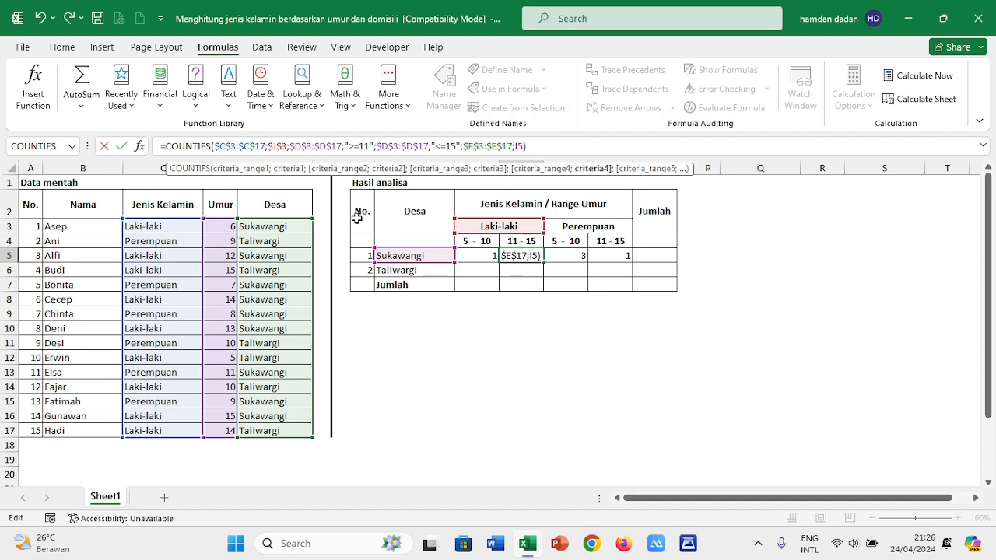
key("shift+Right")
key("shift+Right")
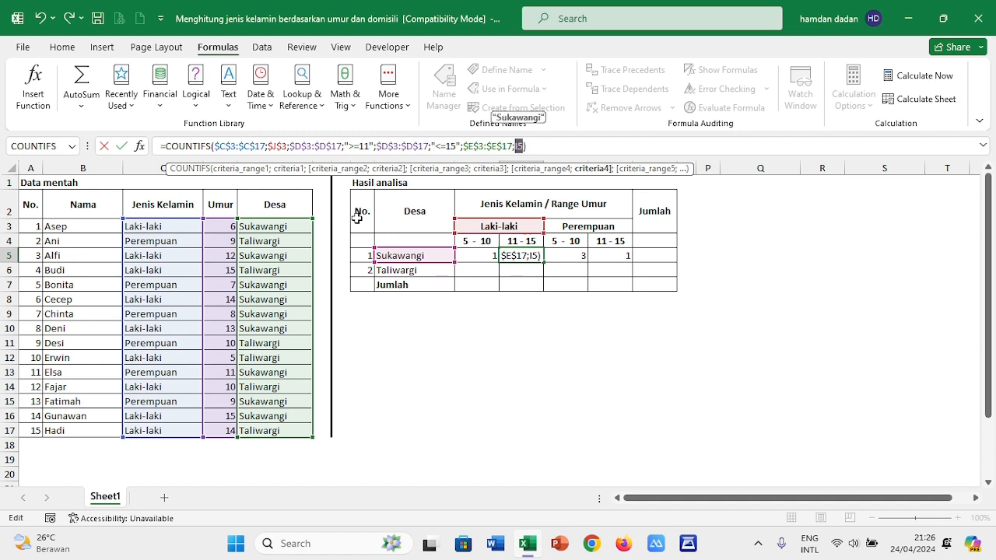
key("F4")
key("Return")
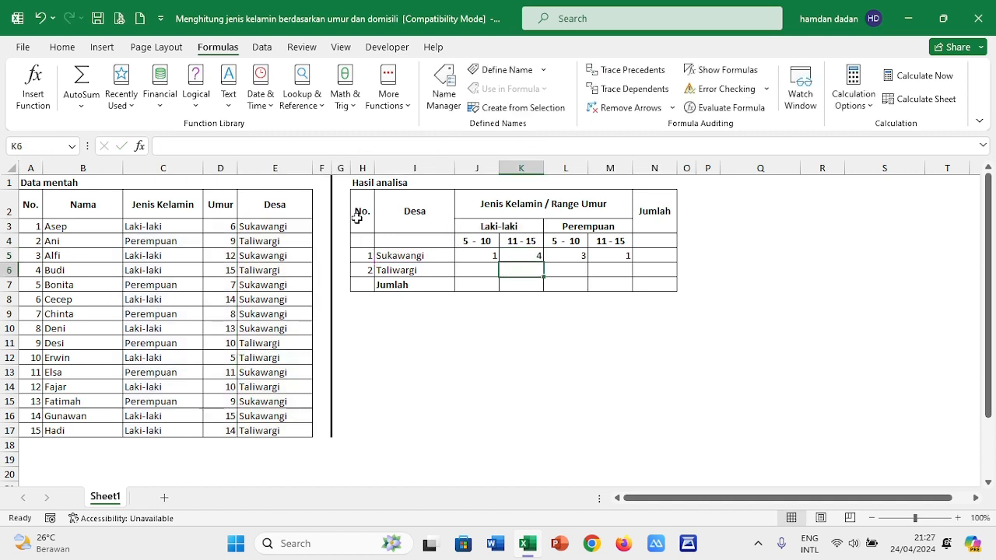
- Edit the COUNTIFS formula in L5 and make its gender range absolute as $C$3:$C$17
key("Up")
key("Right")
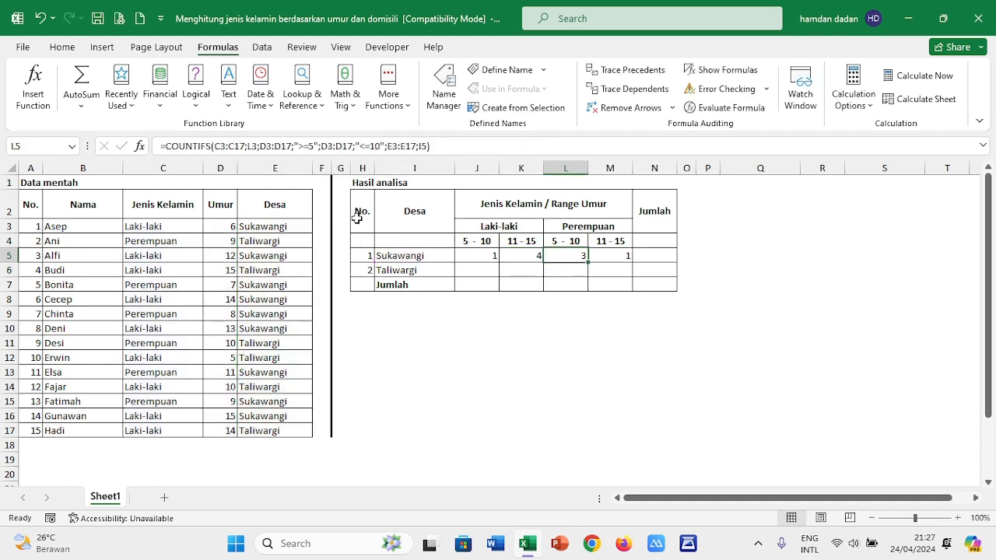
left_click(244, 141)
key("shift+Left")
key("shift+Left")
key("shift+Left")
key("shift+Left")
key("shift+Left")
key("shift+Left")
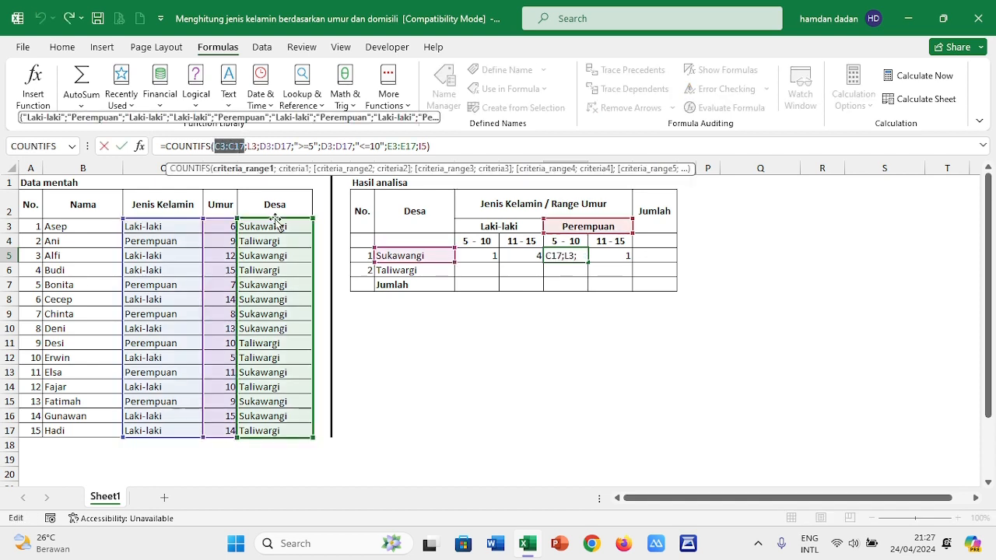
key("F4")
- Make the gender criterion reference in the L5 formula absolute as $L$3
key("Right")
key("Right")
key("shift+Right")
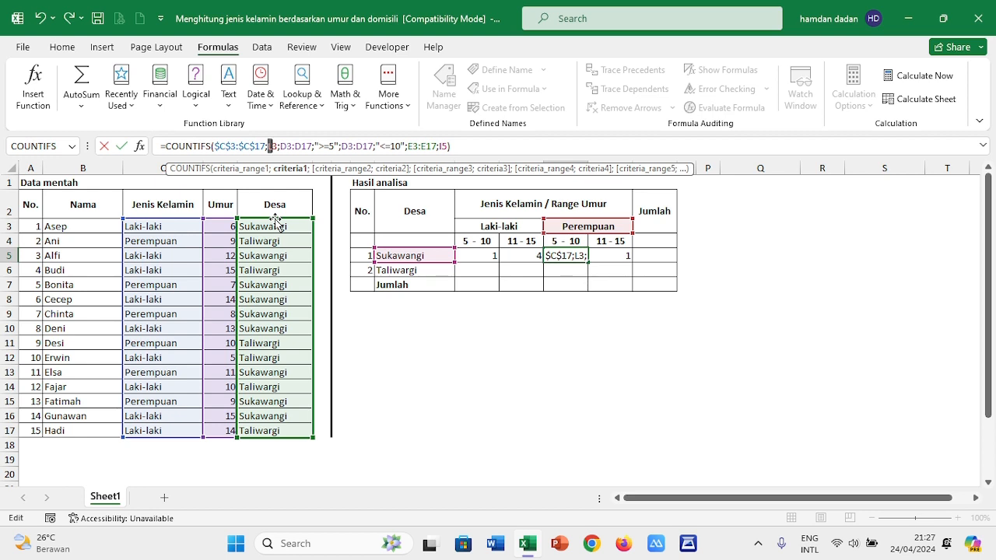
key("shift+Right")
key("F4")
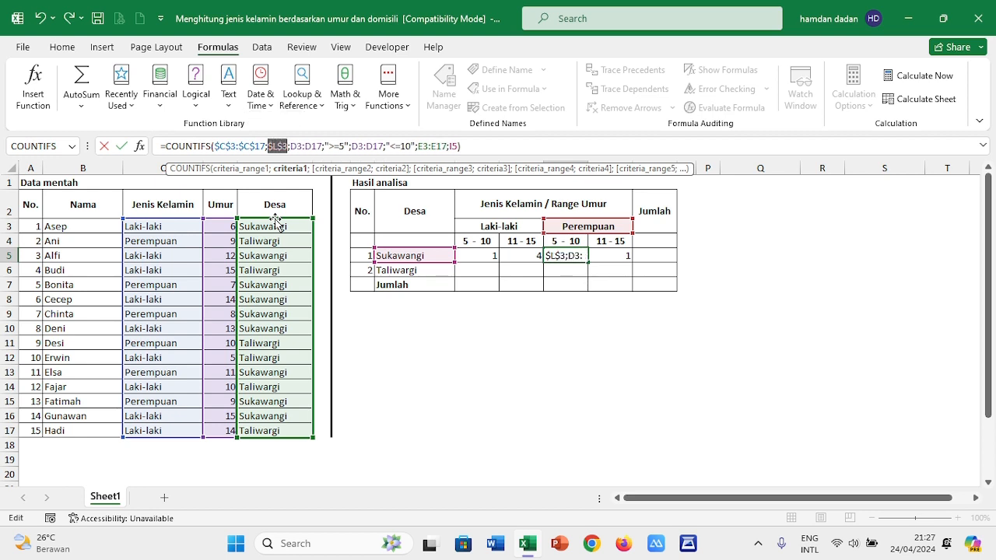
- Make the age range of the ">=5" condition in the L5 formula absolute as $D$3:$D$17
key("Right")
key("Right")
key("shift+Right")
key("shift+Right")
key("shift+Right")
key("shift+Right")
key("shift+Right")
key("shift+Right")
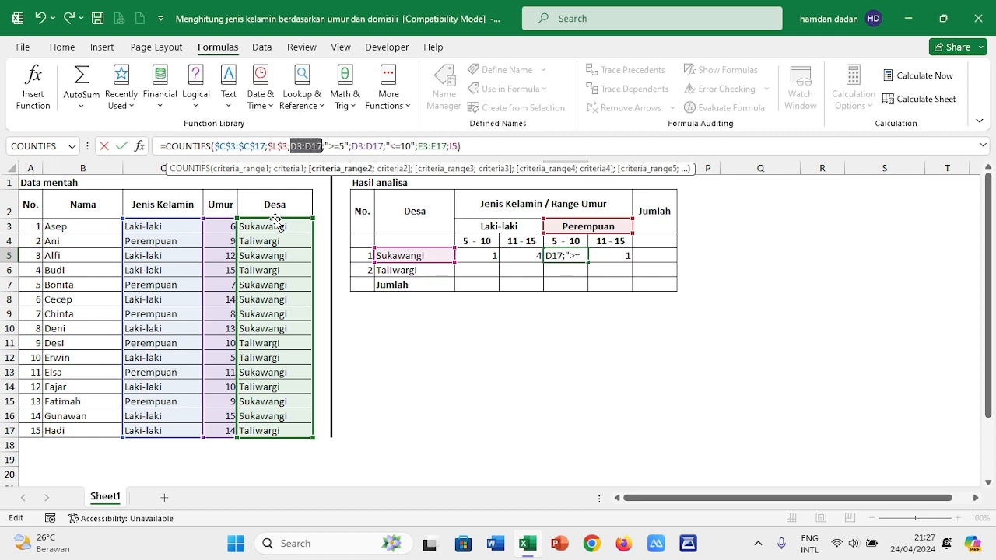
key("F4")
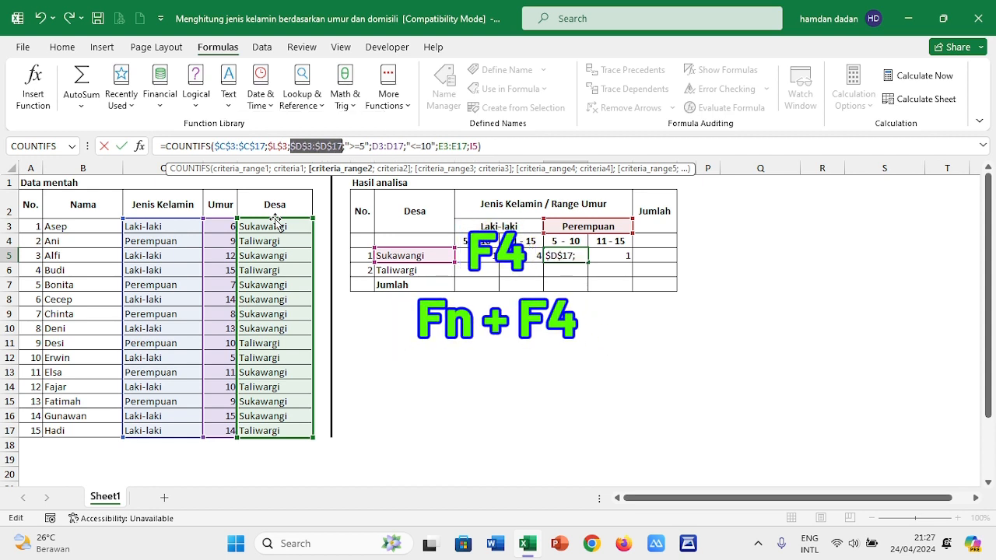
- Make the age range of the "<=10" condition in the L5 formula absolute as $D$3:$D$17
key("Right")
key("Right")
key("Right")
key("Right")
key("Right")
key("Right")
key("Right")
key("Right")
key("Right")
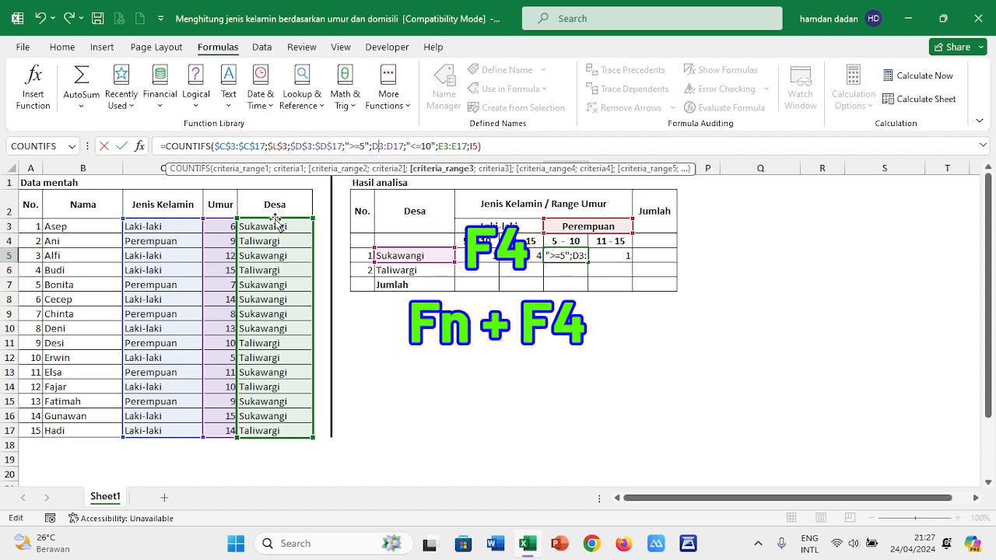
key("shift+Right")
key("shift+Right")
key("shift+Right")
key("shift+Right")
key("shift+Right")
key("shift+Right")
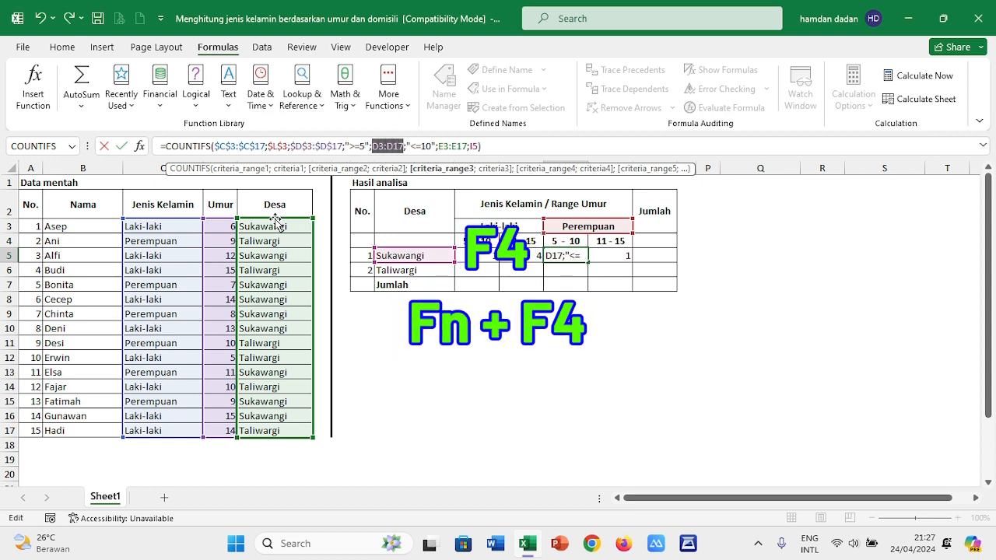
key("F4")
- Make both ends of the village range in the L5 formula absolute as $E$3:$E$17
key("Right")
key("Right")
key("Right")
key("Right")
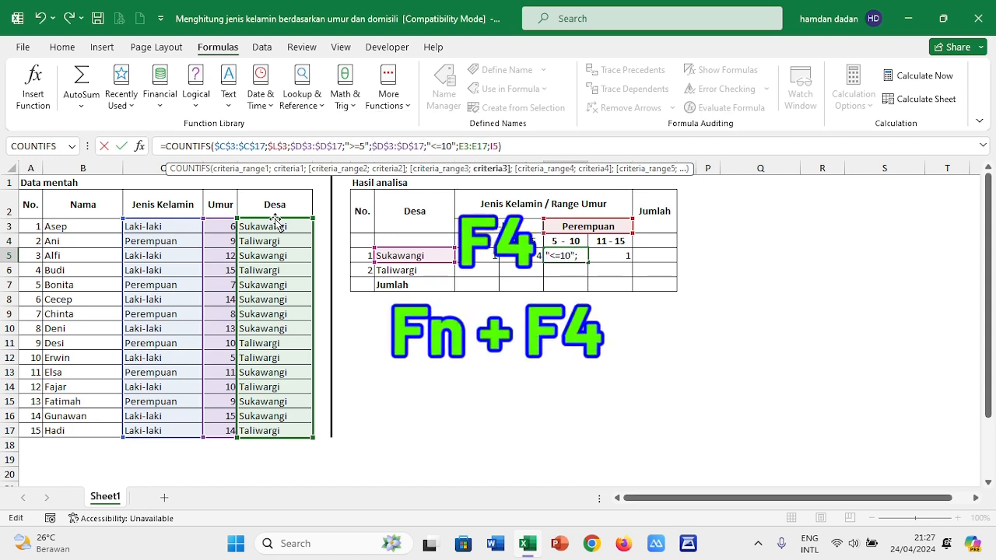
key("Right")
key("Right")
key("Right")
key("Right")
key("shift+Right")
key("shift+Right")
key("shift+Right")
key("shift+Right")
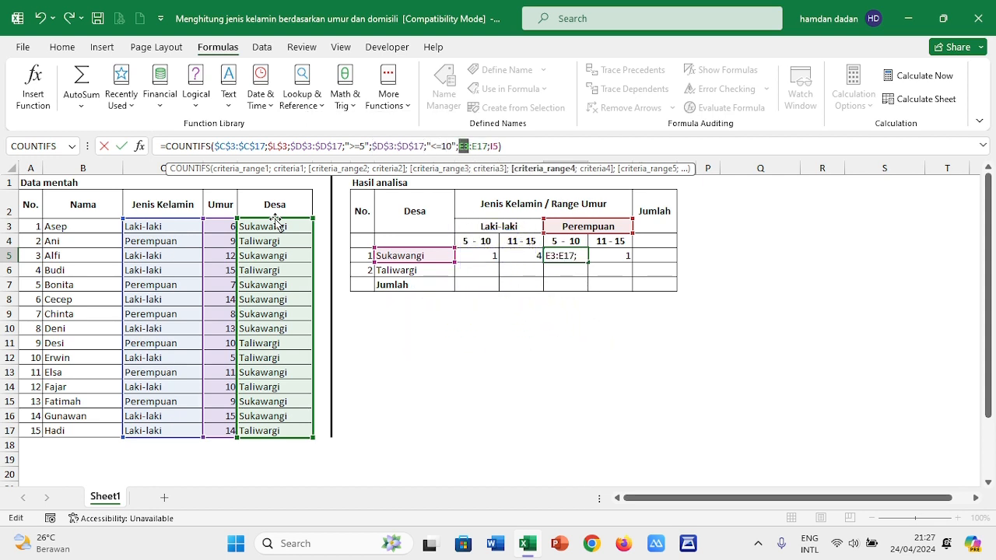
key("shift+Left")
key("shift+Left")
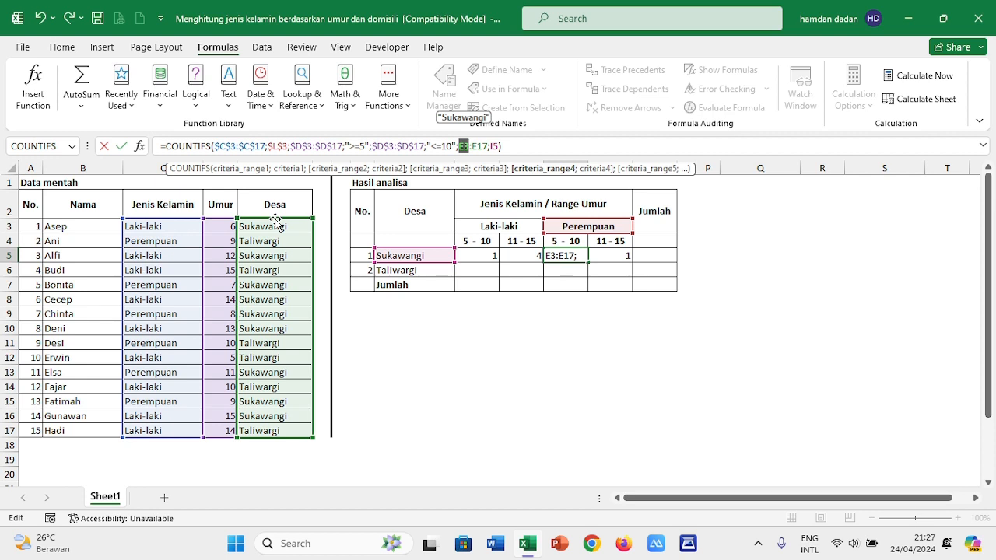
key("F4")
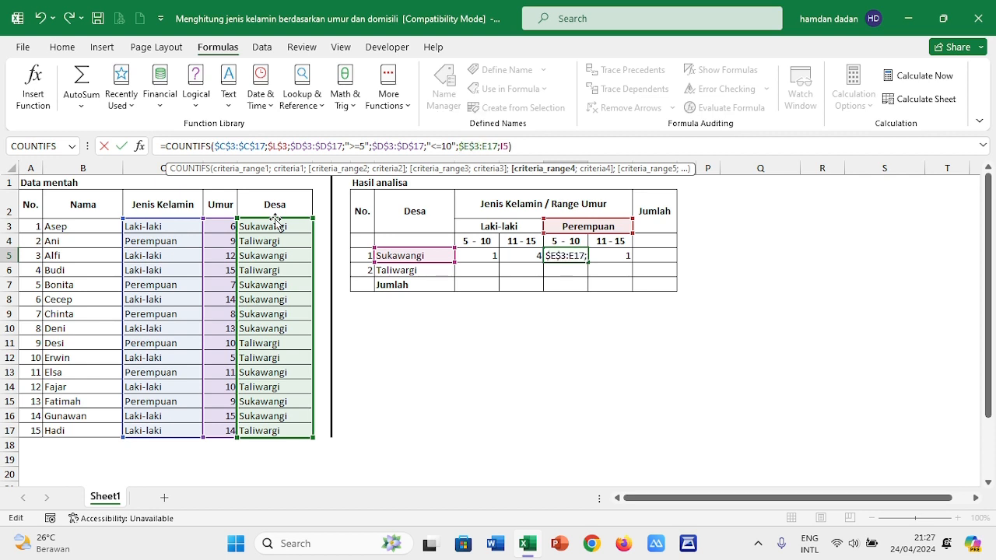
key("shift+Right")
key("shift+Right")
key("F4")
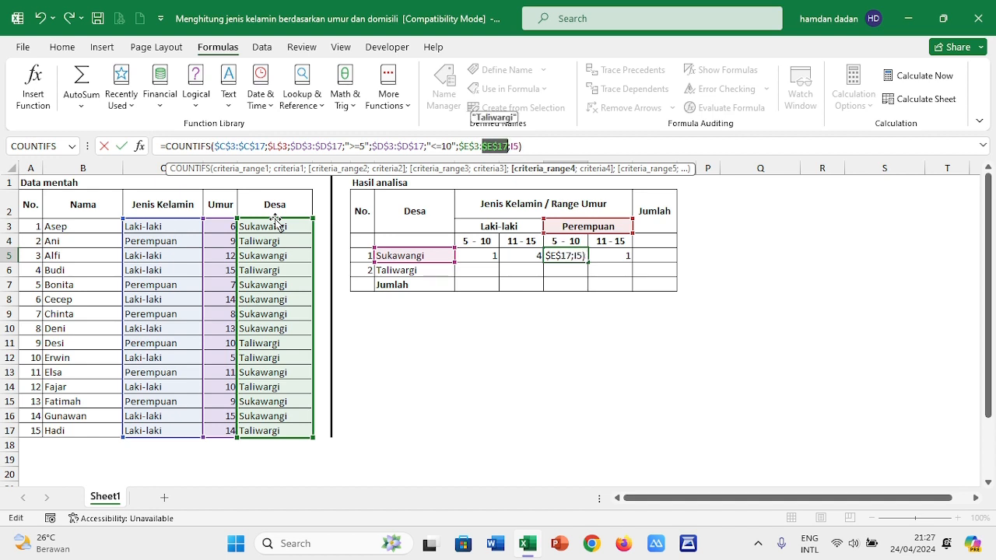
- Make the village criterion reference in the L5 formula absolute as $I$5 and commit the formula
key("Right")
key("Right")
key("shift+Right")
key("shift+Right")
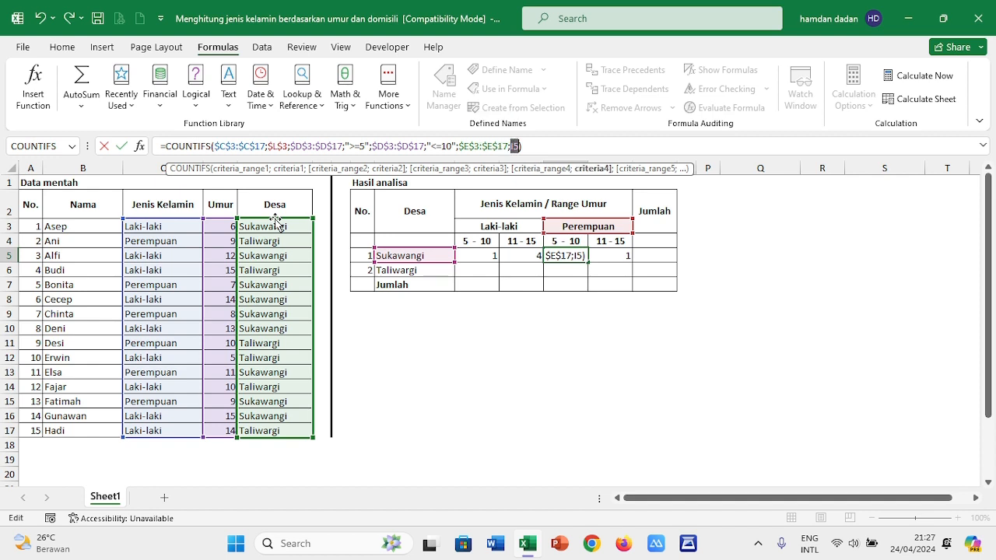
key("F4")
key("ctrl+Return")
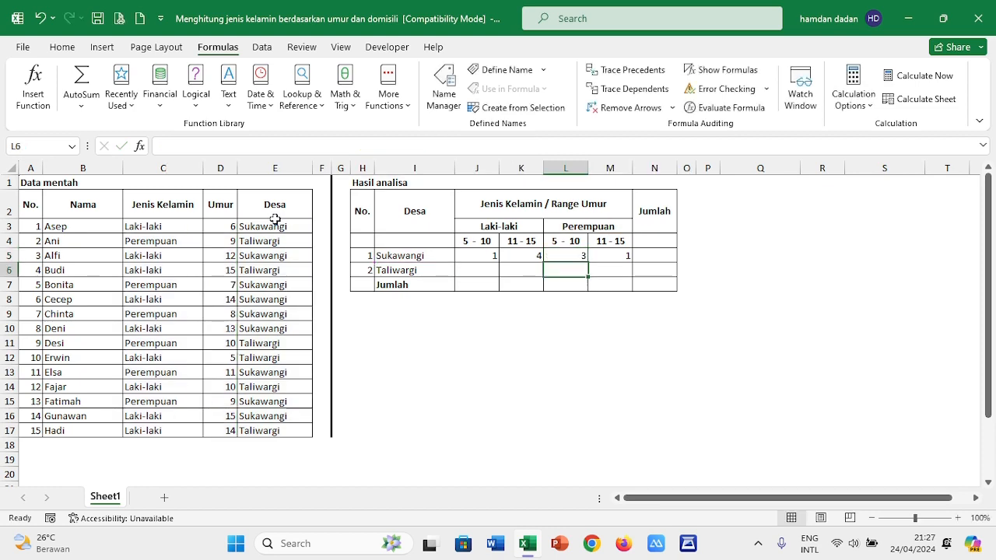
- Make the gender range in the M5 formula absolute as $C$3:$C$17
key("Right")
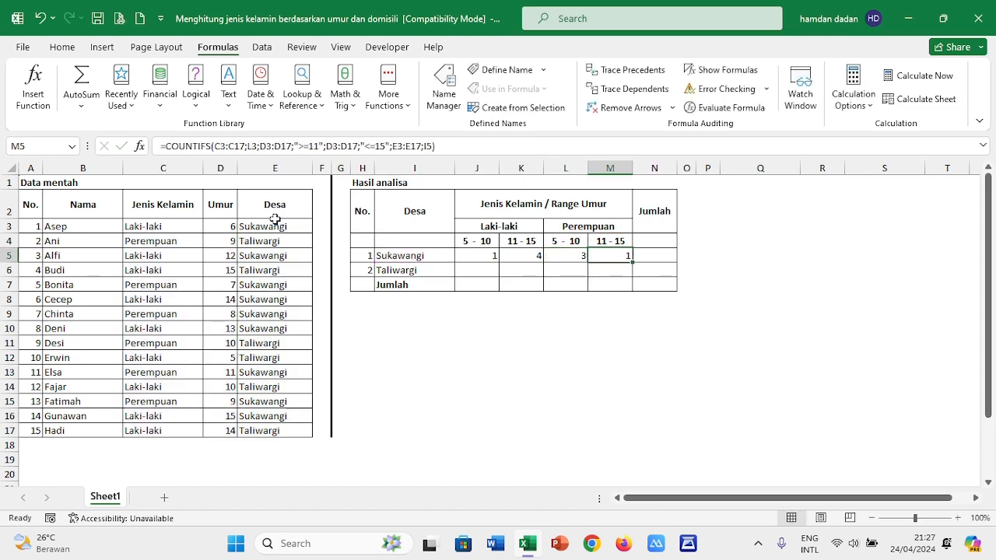
left_click(225, 146)
key("shift+Right")
key("shift+Right")
key("shift+Right")
key("shift+Right")
key("shift+Right")
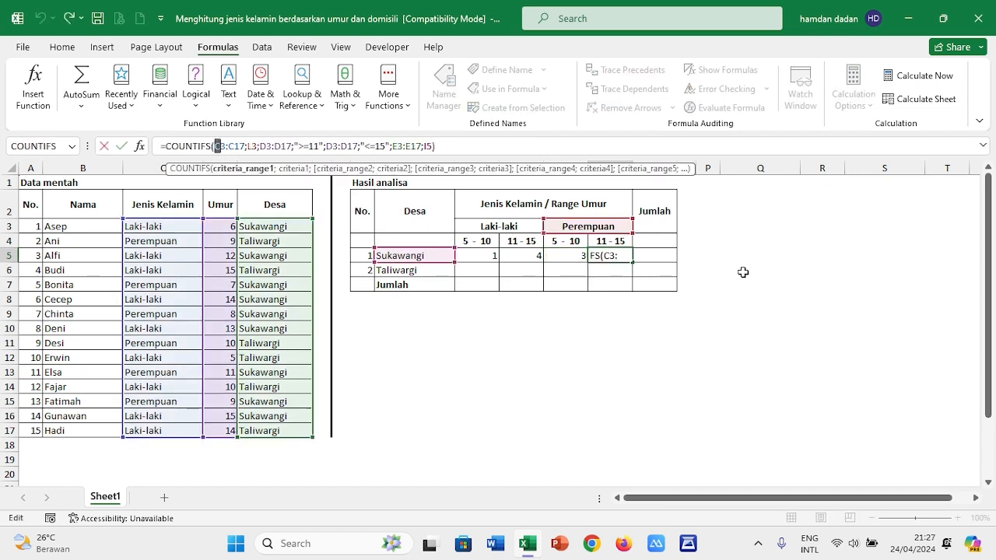
key("shift+Right")
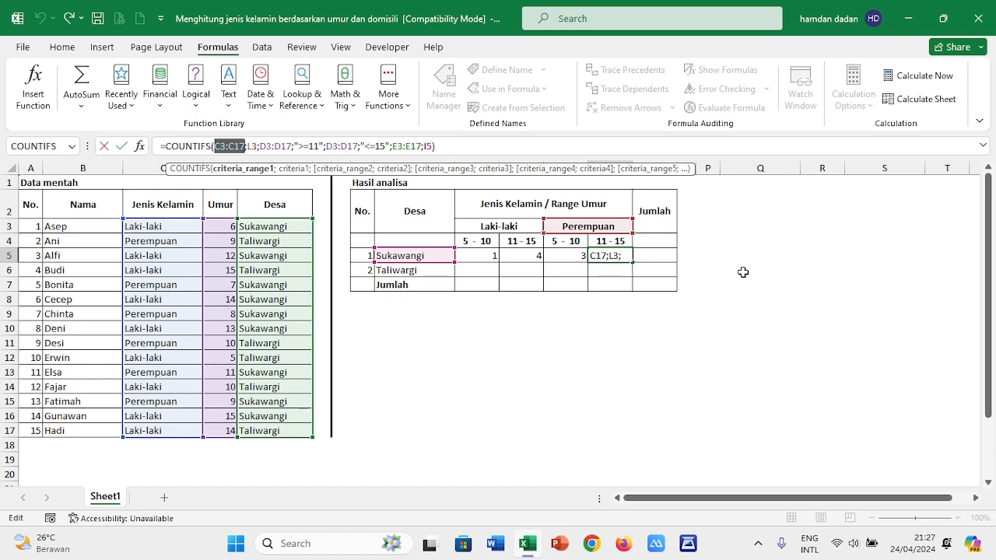
key("F4")
- Make the gender criterion reference in the M5 formula absolute as $L$3
key("Right")
key("Right")
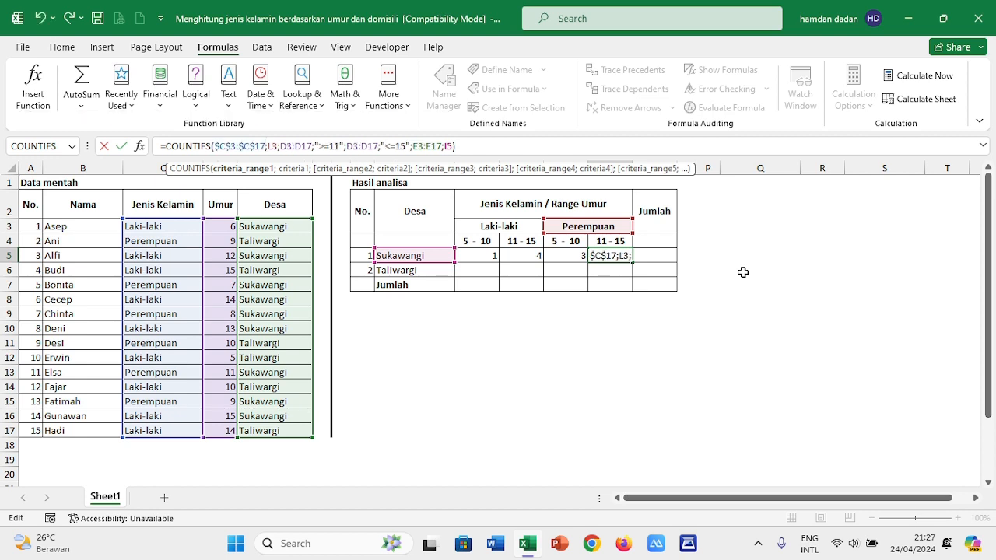
key("shift+Right")
key("shift+Right")
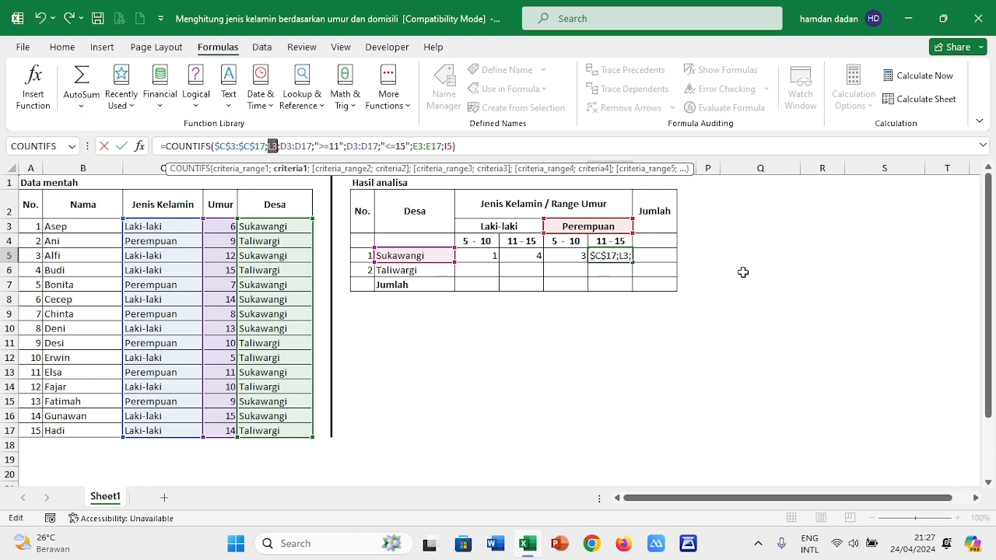
key("F4")
- Make the age range of the ">=11" condition in the M5 formula absolute as $D$3:$D$17
key("Right")
key("Right")
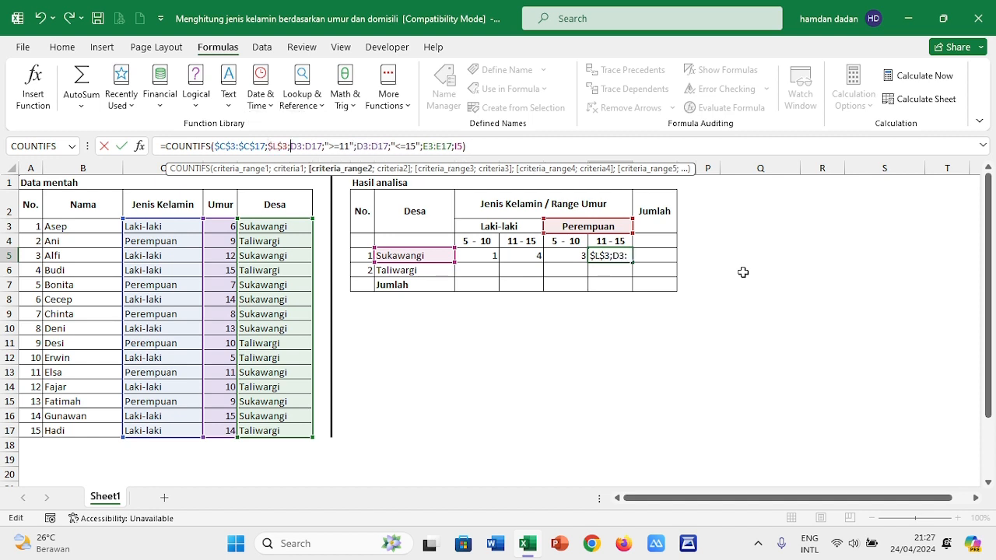
key("shift+Right")
key("shift+Right")
key("shift+Right")
key("shift+Right")
key("shift+Right")
key("shift+Right")
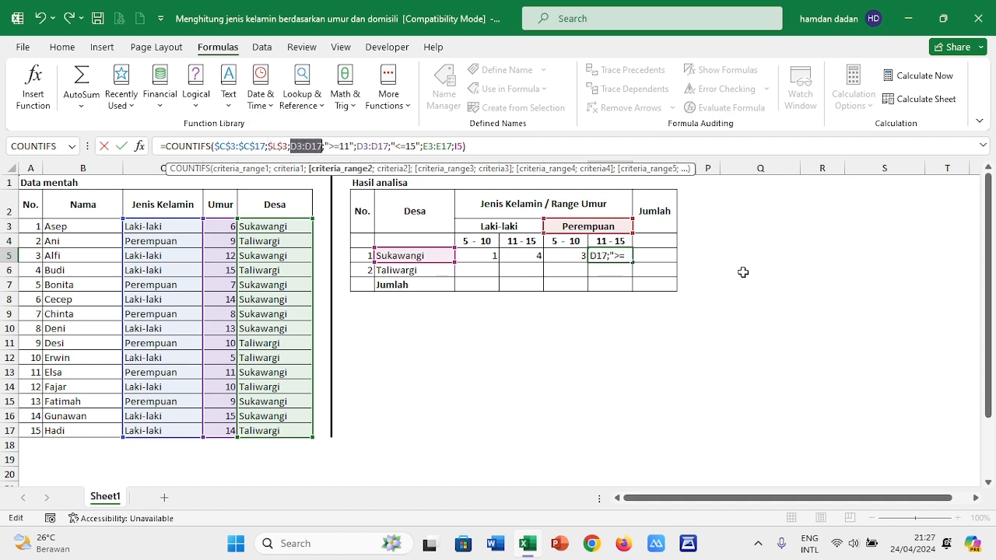
key("F4")
- Make the age range of the "<=15" condition in the M5 formula absolute as $D$3:$D$17
key("Right")
key("Right")
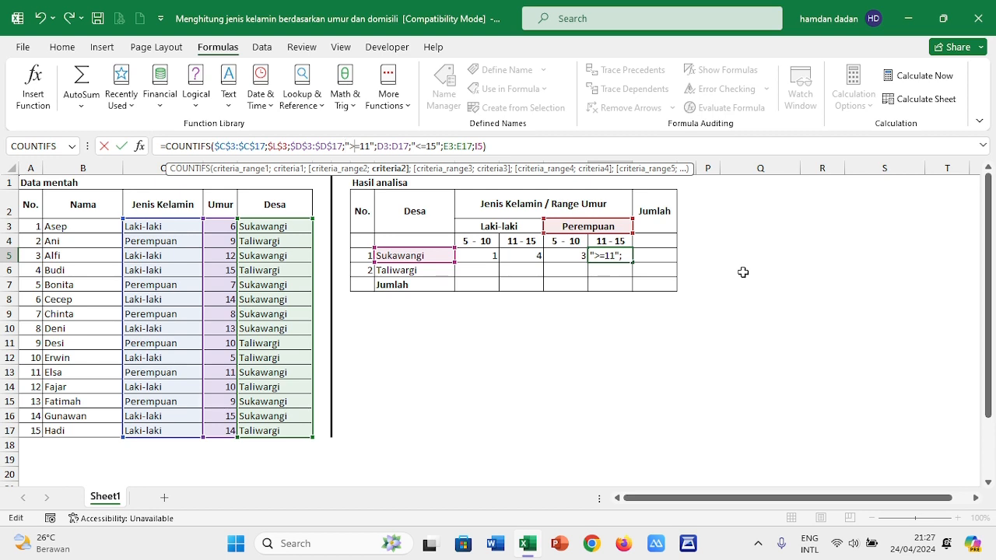
key("Right")
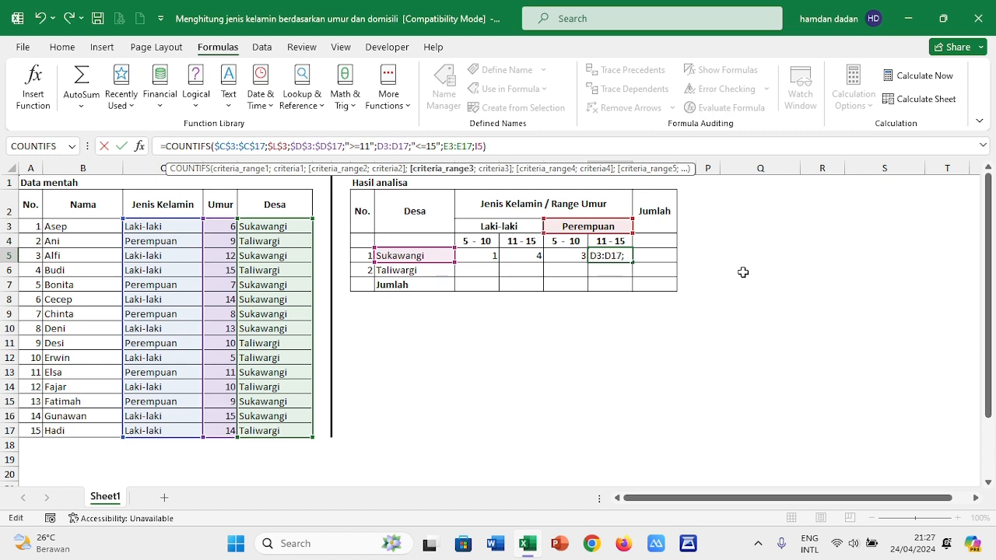
key("shift+Right")
key("shift+Right")
key("shift+Right")
key("shift+Right")
key("F4")
- Make the village range in the M5 formula absolute as $E$3:$E$17
key("Right")
key("Right")
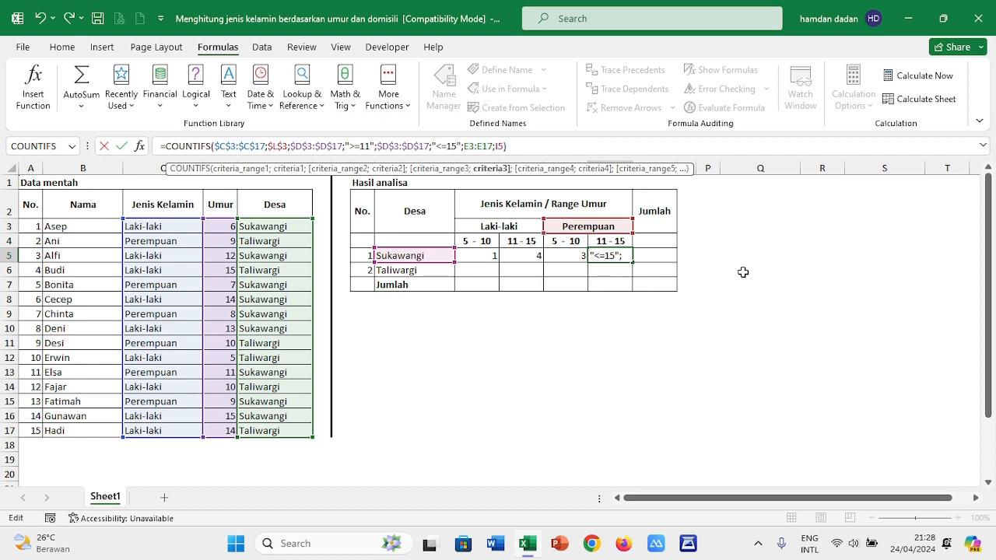
key("Right")
key("Right")
key("Right")
key("Right")
key("shift+Right")
key("shift+Right")
key("shift+Right")
key("shift+Right")
key("shift+Right")
key("shift+Right")
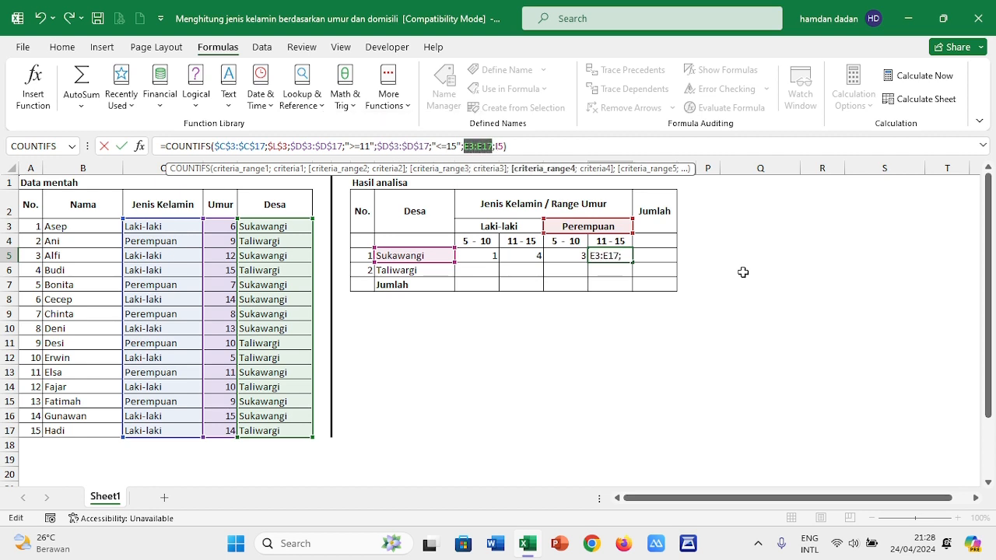
key("F4")
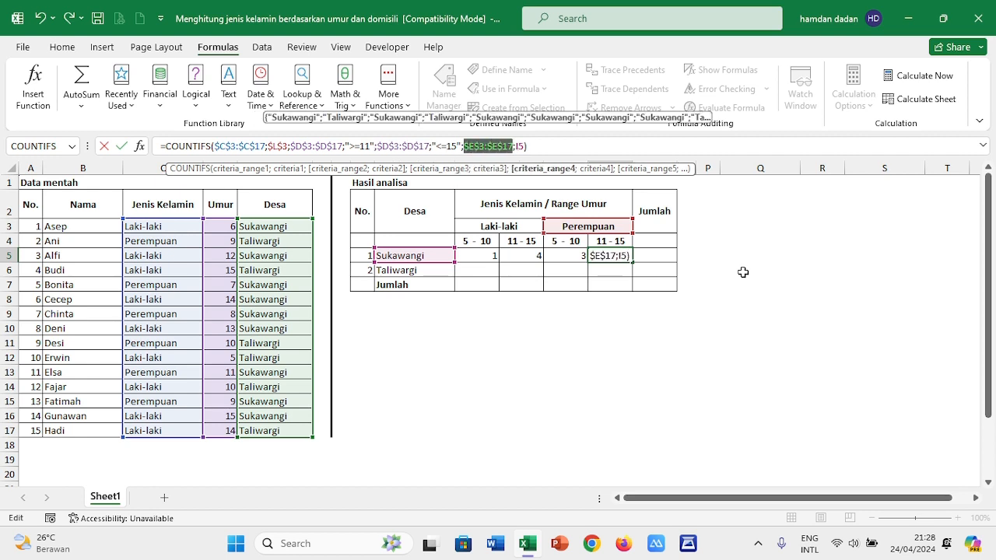
- Make the village criterion reference in the M5 formula absolute as $I$5 and commit the formula
key("Right")
key("Right")
key("shift+Right")
key("shift+Right")
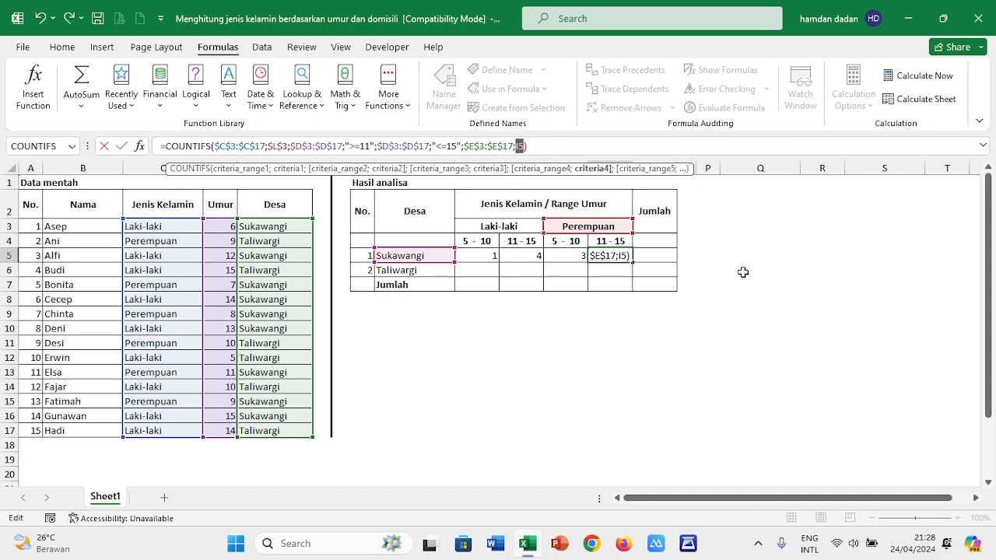
key("F4")
key("F4")
key("F4")
key("ctrl+Return")
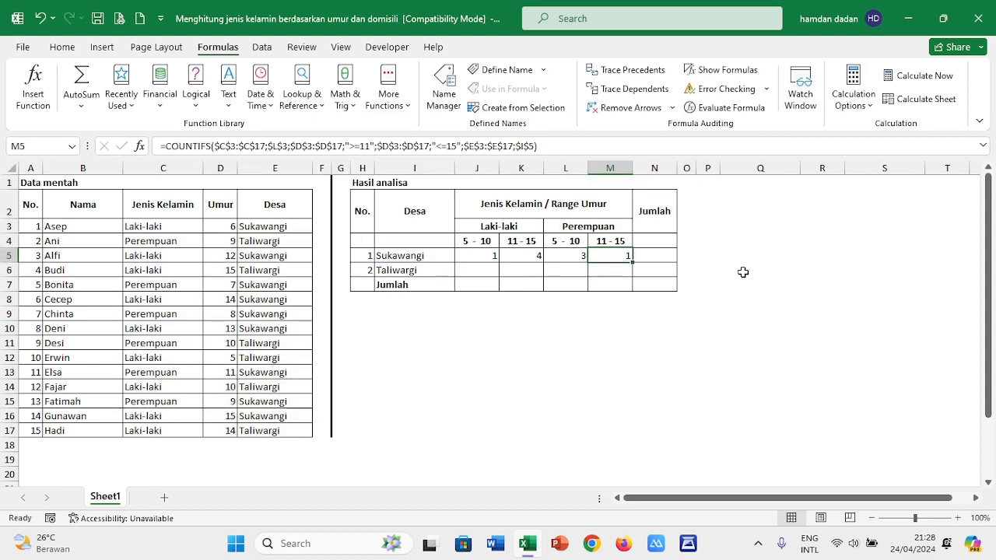
- Copy the Sukawangi formulas from J5:M5 into the Taliwargi row starting at J6
key("Left")
key("Left")
key("Left")
key("shift+Right")
key("shift+Right")
key("shift+Right")
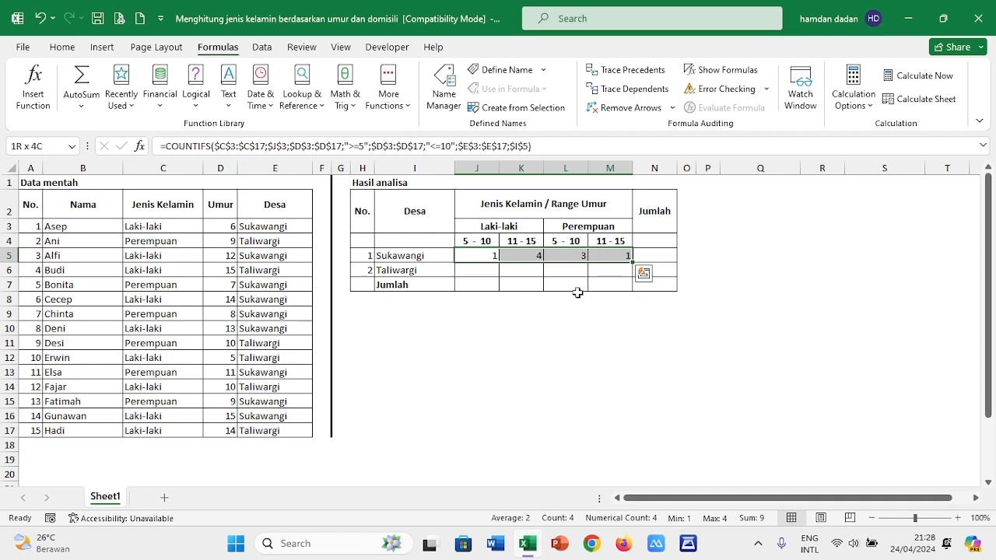
key("ctrl+c")
key("ctrl+c")
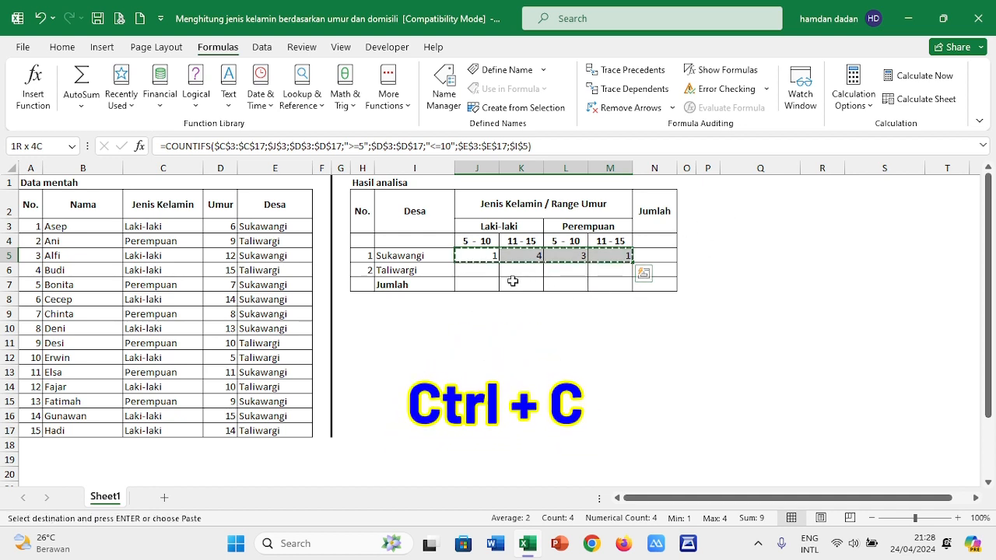
left_click(485, 272)
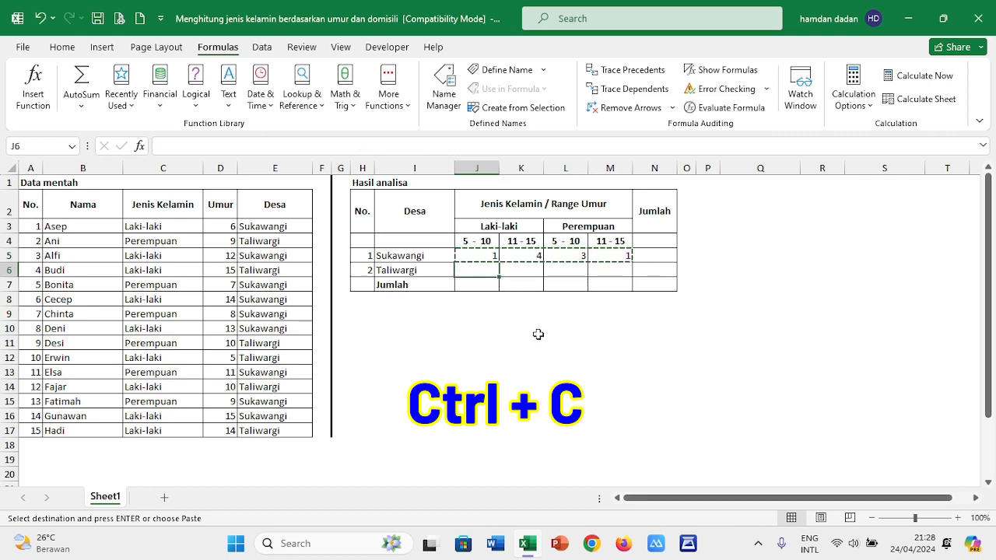
key("ctrl+v")
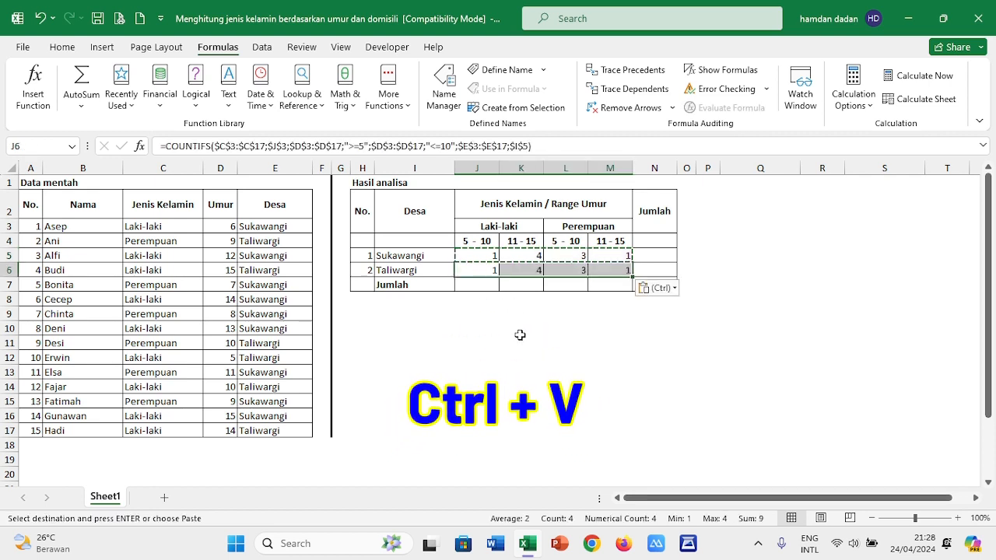
- Change the village criterion in the J5 formula to $I5 so that only its column stays fixed
left_click(477, 268)
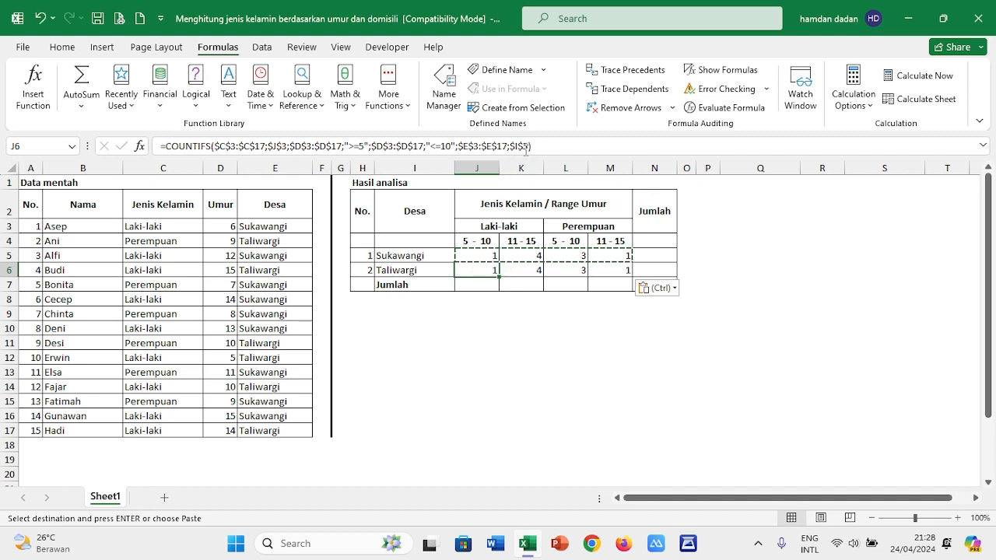
left_click(484, 254)
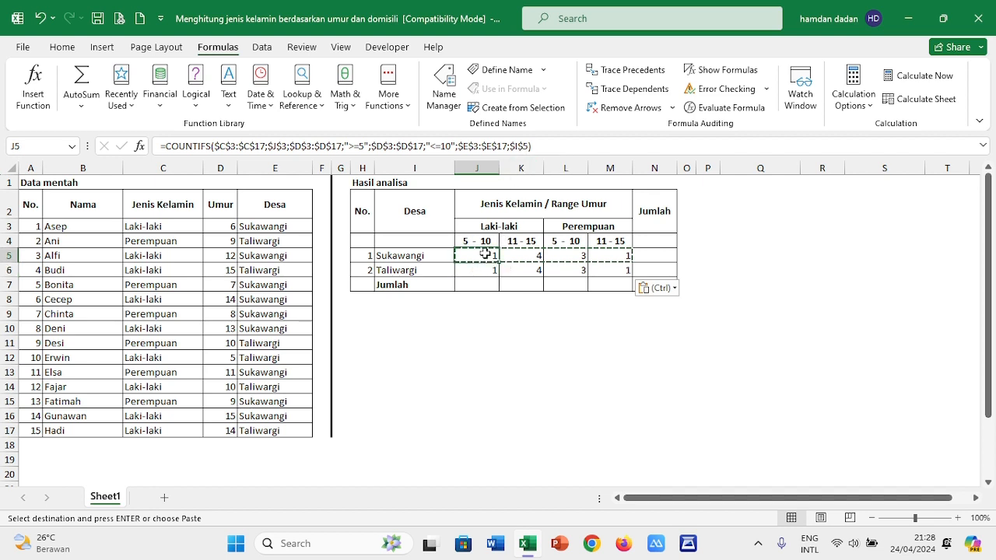
left_click(523, 146)
key("BackSpace")
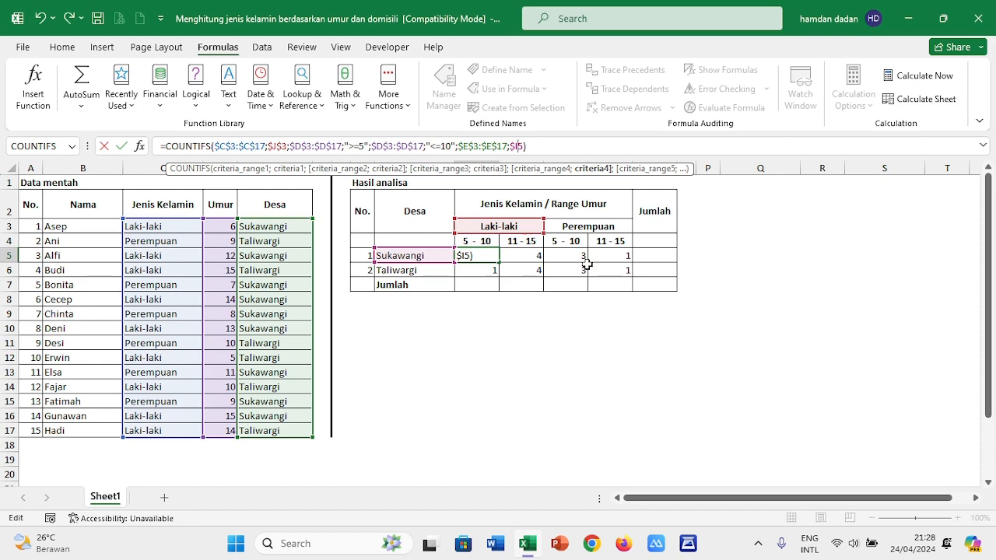
key("Return")
- Change the village criterion in the K5 formula to the column-fixed reference $I5
key("Up")
key("Right")
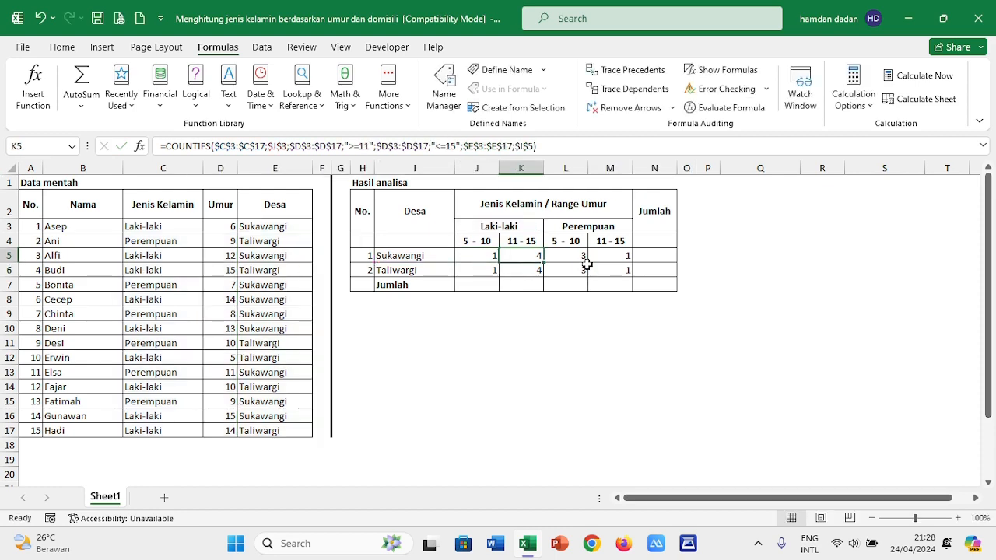
left_click(529, 148)
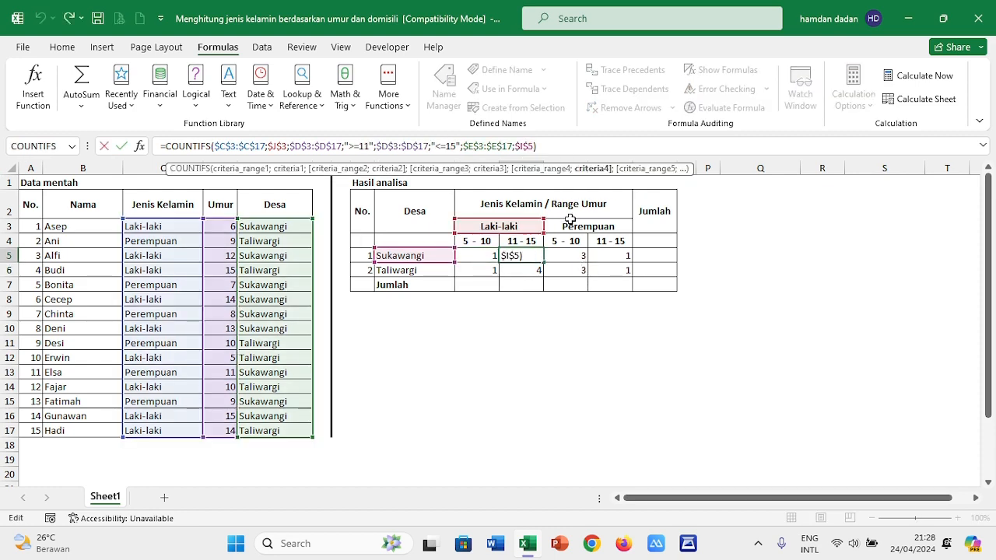
key("Return")
- Change the village criterion in the L5 formula to the column-fixed reference $I5
key("Up")
key("Right")
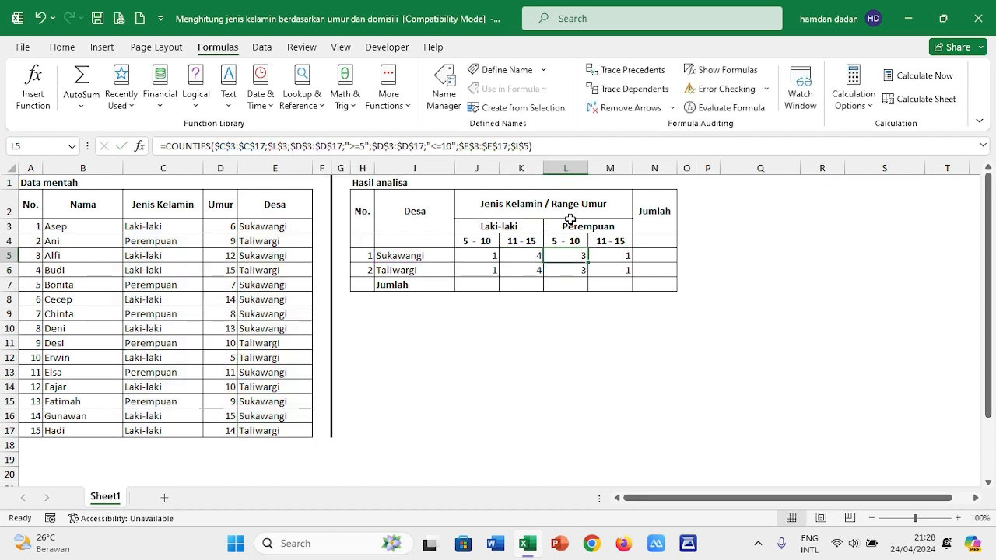
left_click(526, 146)
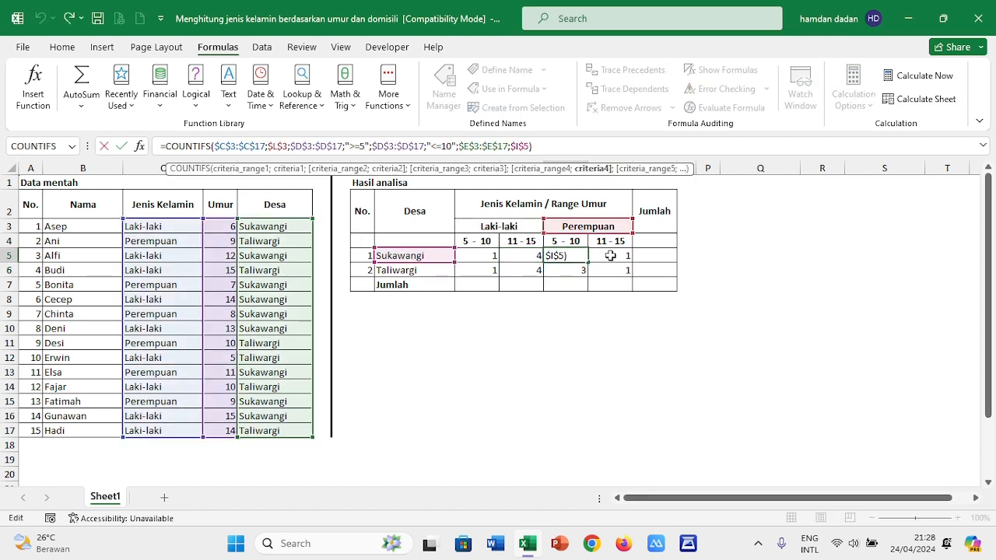
key("Return")
- Change the village criterion in the M5 formula to the column-fixed reference $I5
key("Up")
key("Right")
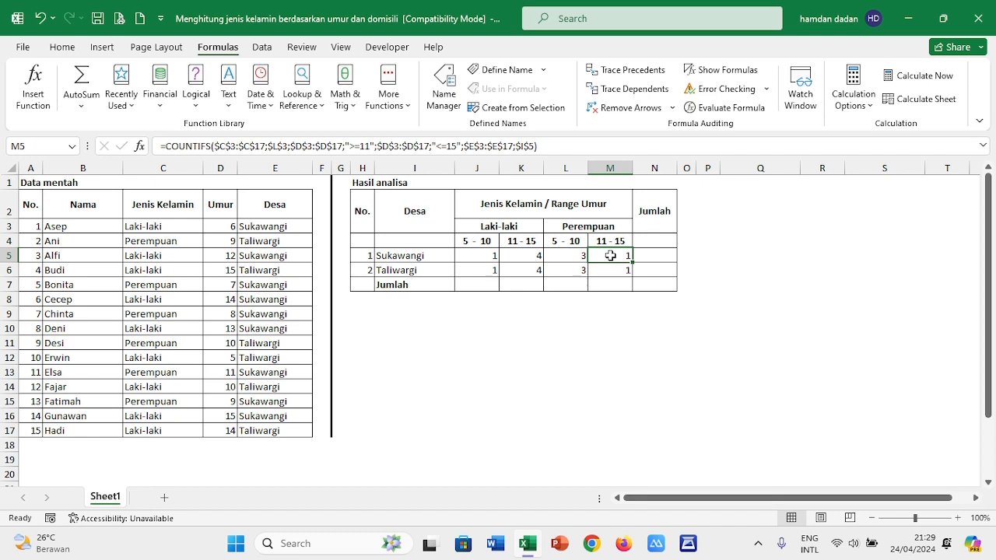
left_click(529, 146)
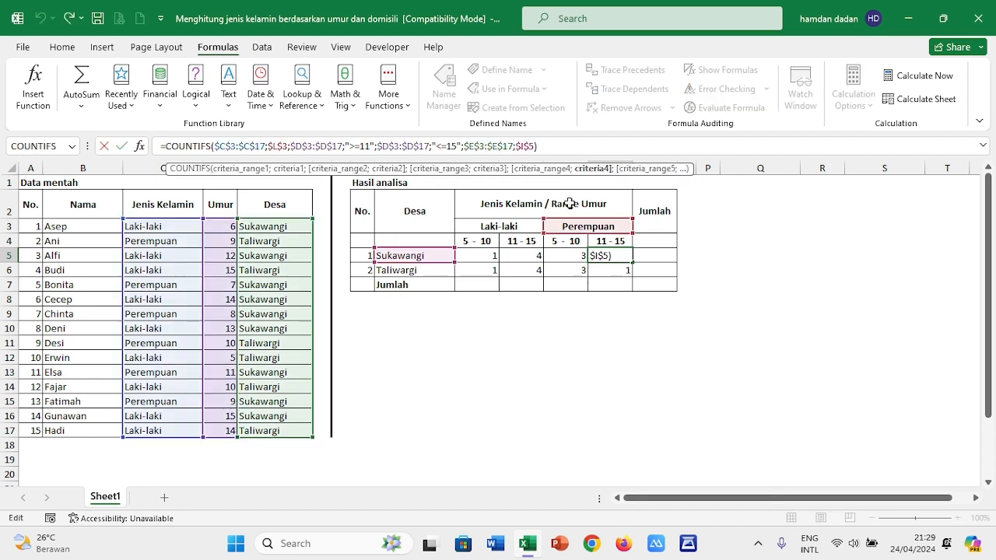
key("Return")
- Copy the corrected COUNTIFS formulas from J5:M5 over the Taliwargi cells J6:M6
key("Up")
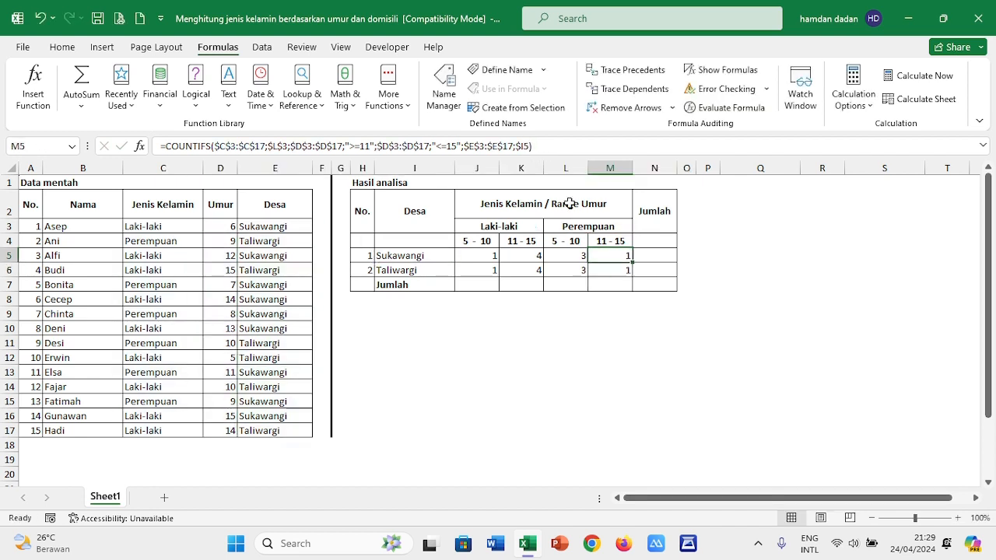
key("Left")
key("Left")
key("Left")
key("shift+Right")
key("shift+Right")
key("shift+Right")
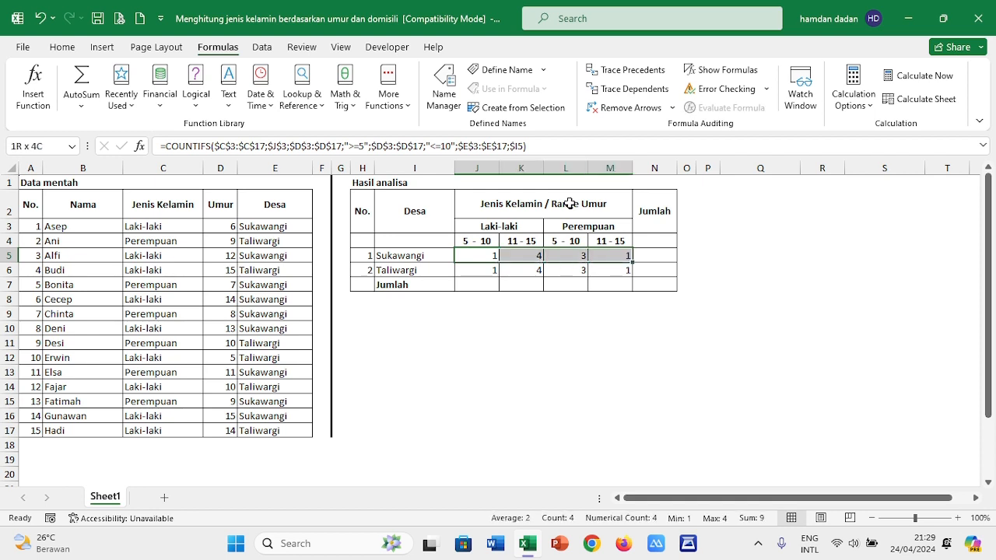
key("ctrl+c")
key("Down")
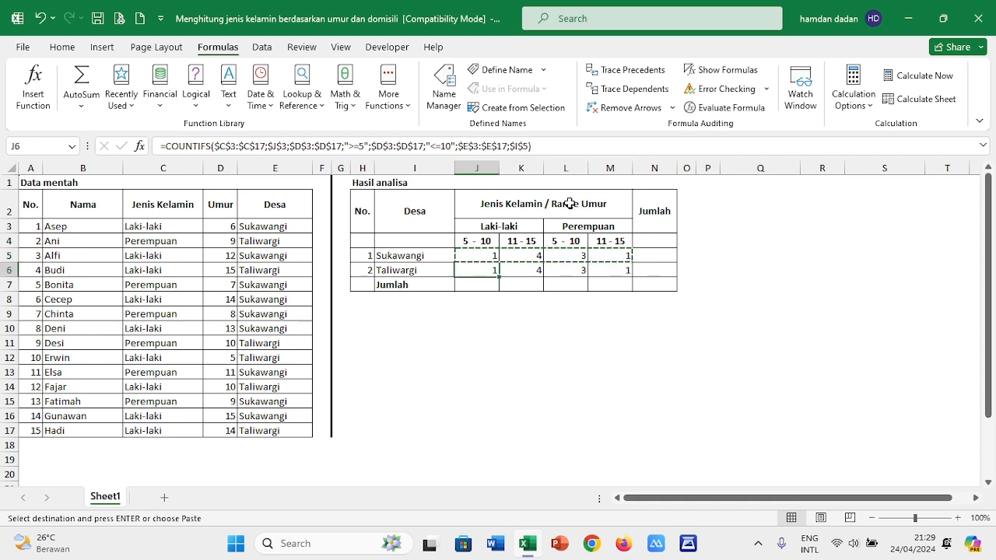
key("ctrl+v")
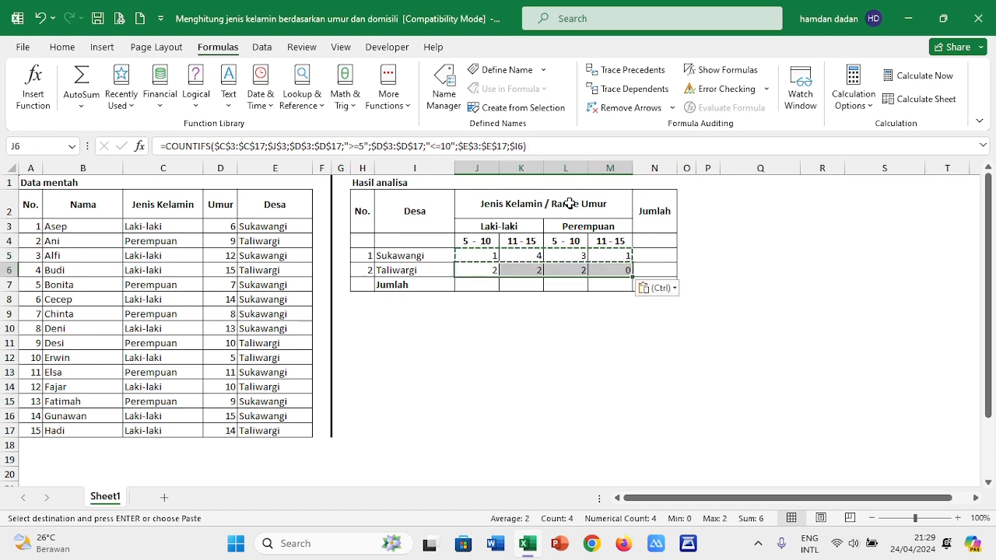
- Total the Sukawangi row in the Jumlah cell N5 with an AutoSum of J5:M5
key("Right")
key("Right")
key("Right")
key("Right")
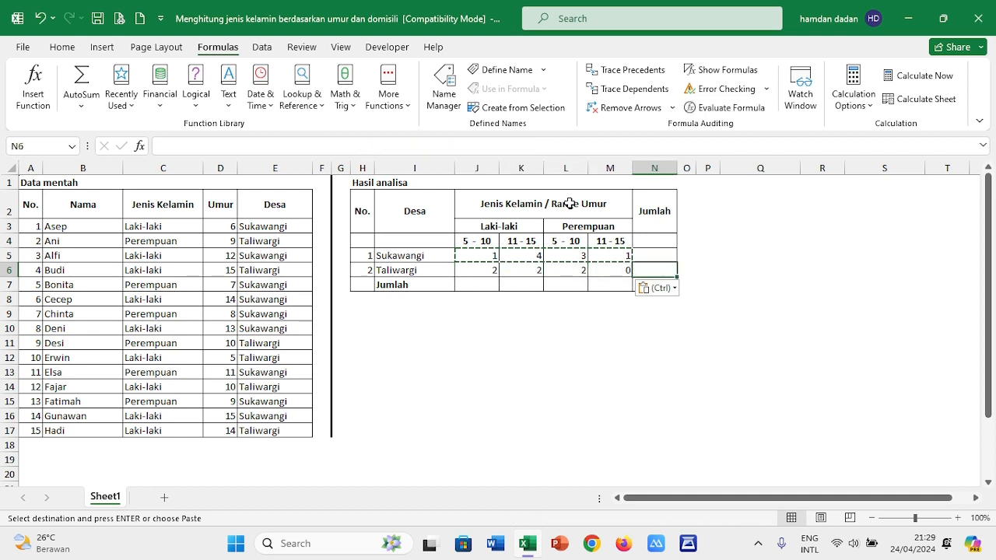
key("Up")
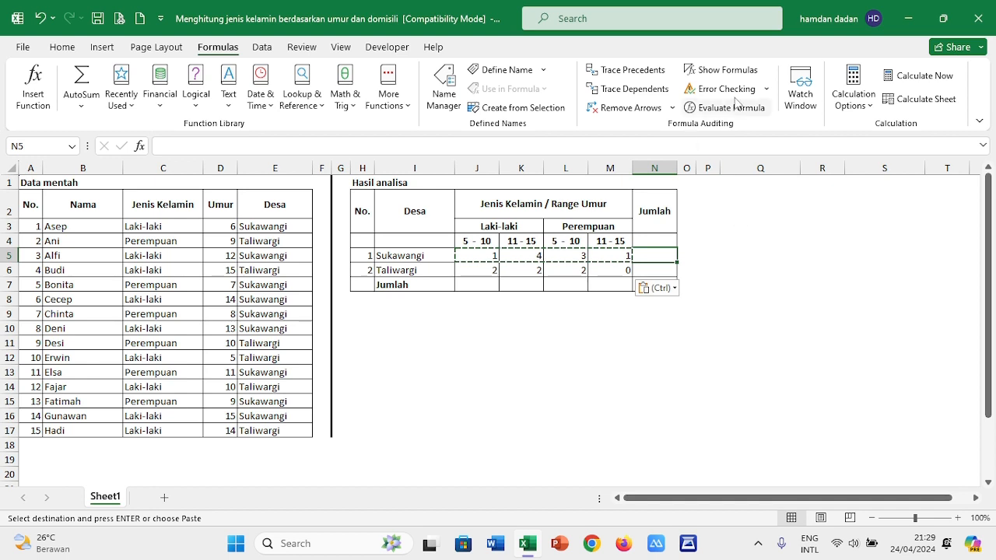
left_click(63, 49)
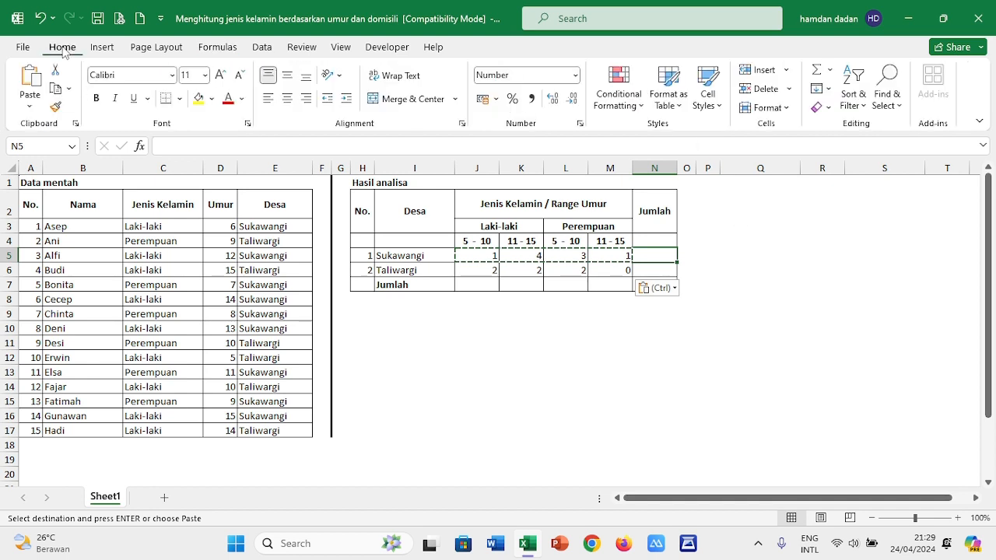
left_click(821, 74)
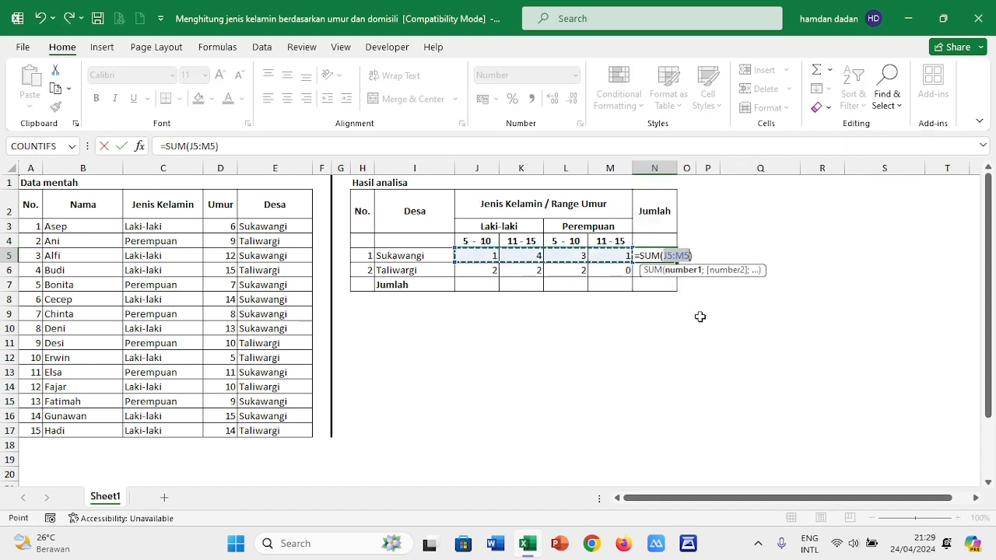
key("Return")
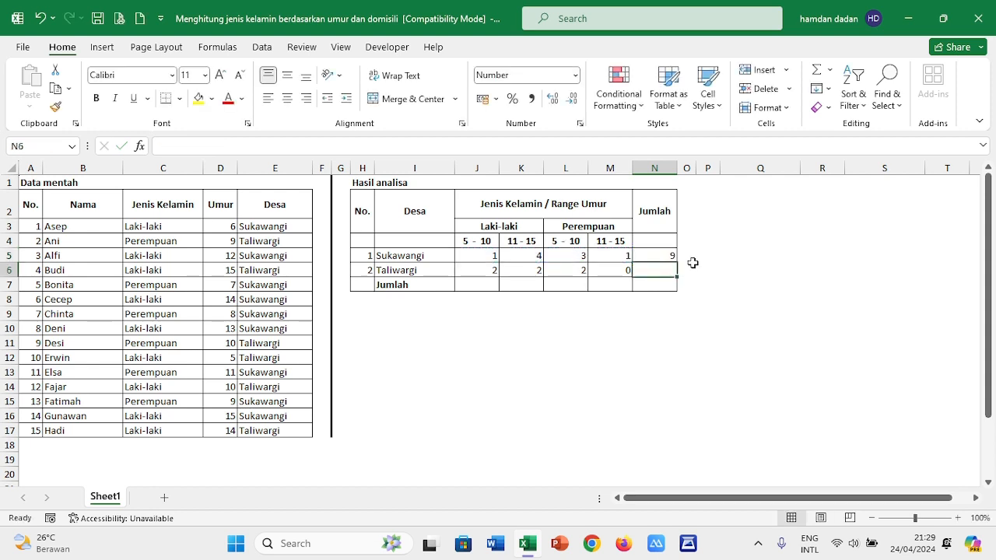
- Fill the row total formula from N5 down through N6 and N7
left_click(657, 257)
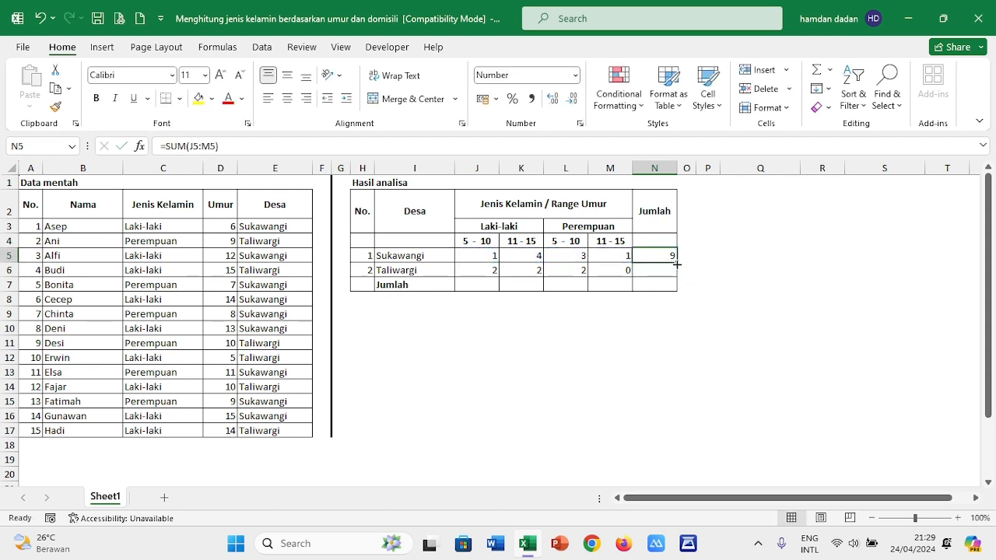
left_click_drag(677, 264, 677, 265)
left_click_drag(677, 264, 679, 289)
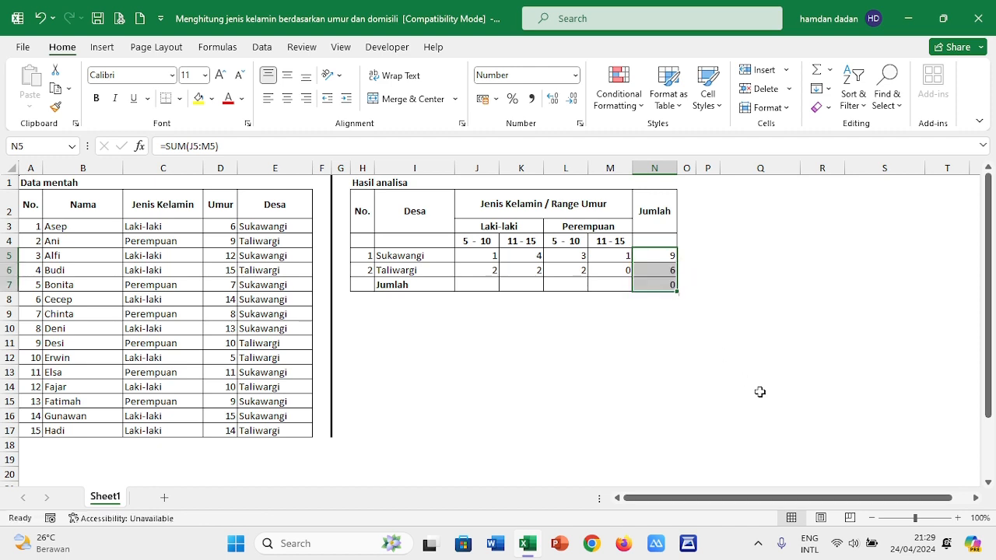
- Sum J5:J6 in the Jumlah cell J7 and fill that formula across K7:M7
left_click(486, 286)
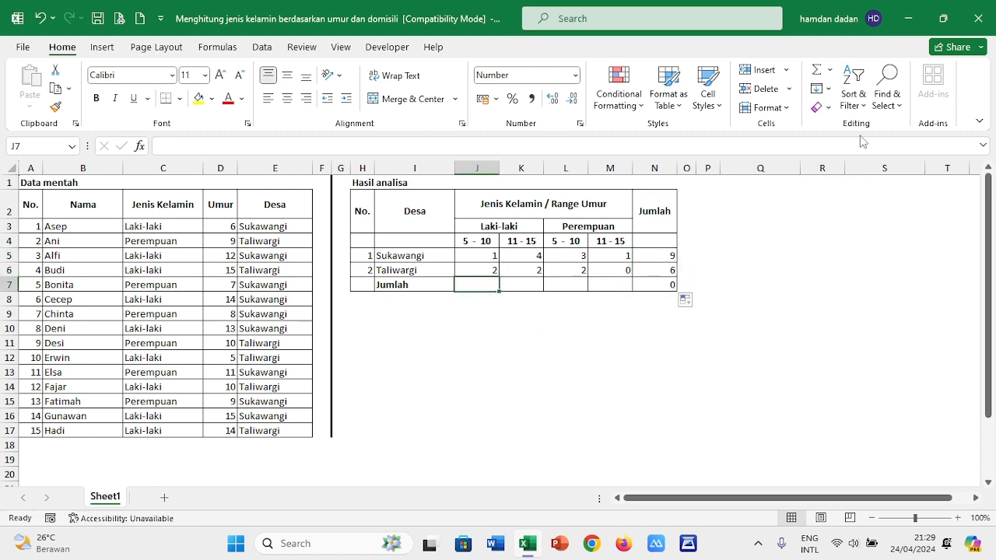
left_click(815, 71)
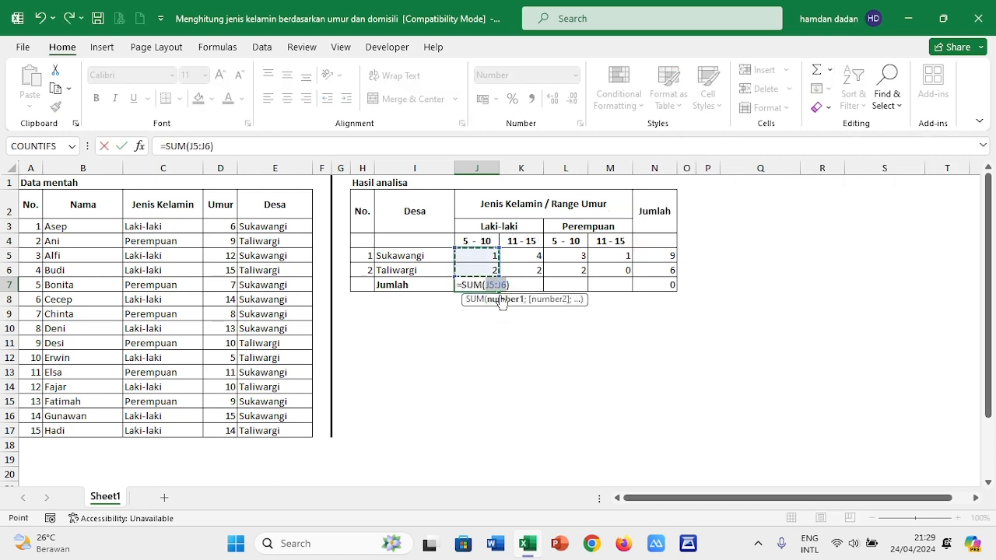
key("Return")
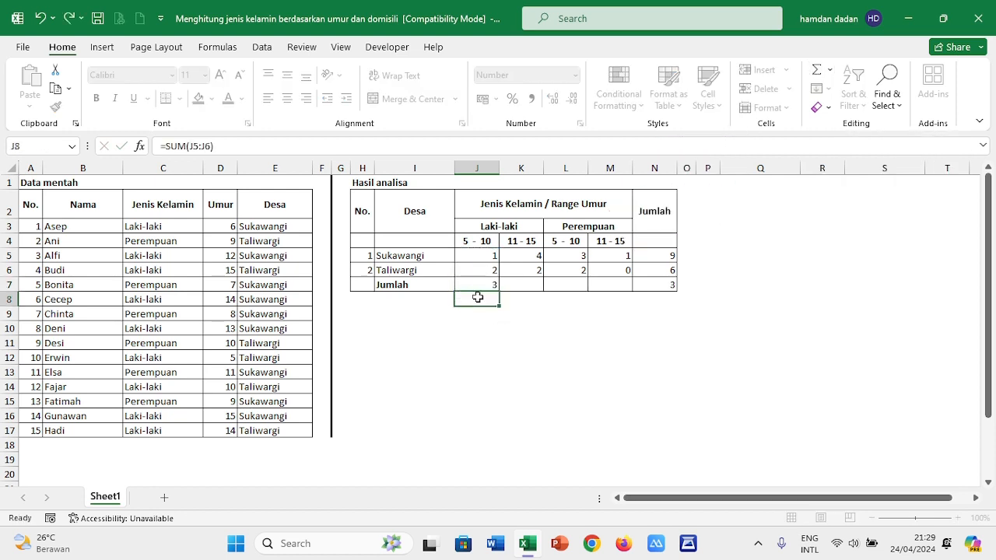
left_click(482, 287)
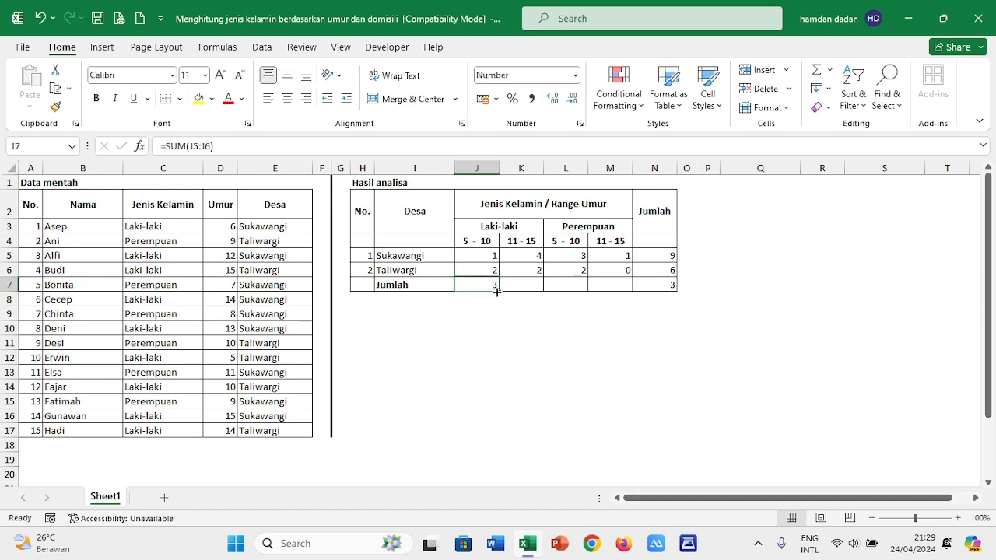
left_click_drag(499, 291, 626, 294)
left_click(654, 386)
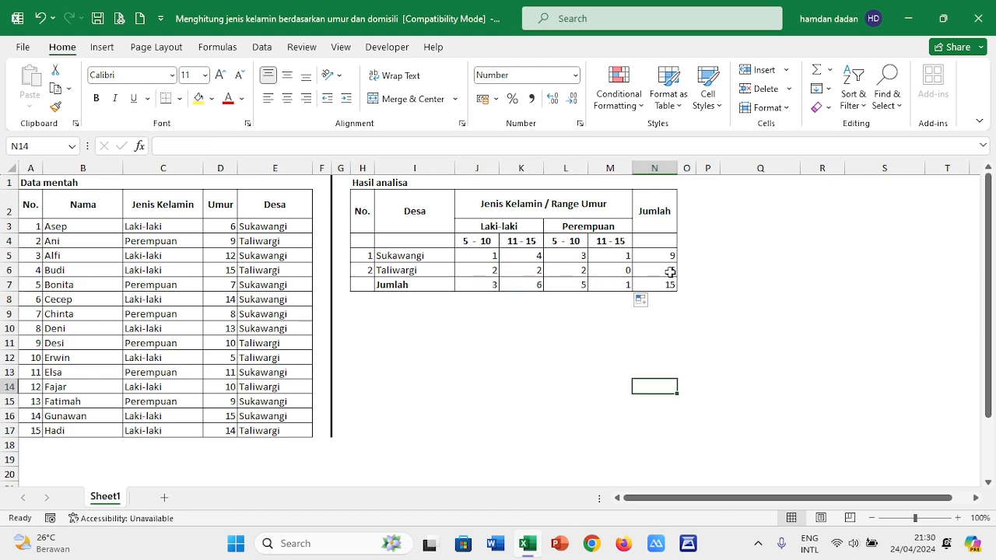
- Make the totals in the Jumlah column N5:N7 and the Jumlah row J7:M7 bold
left_click_drag(671, 254, 669, 282)
left_click(95, 98)
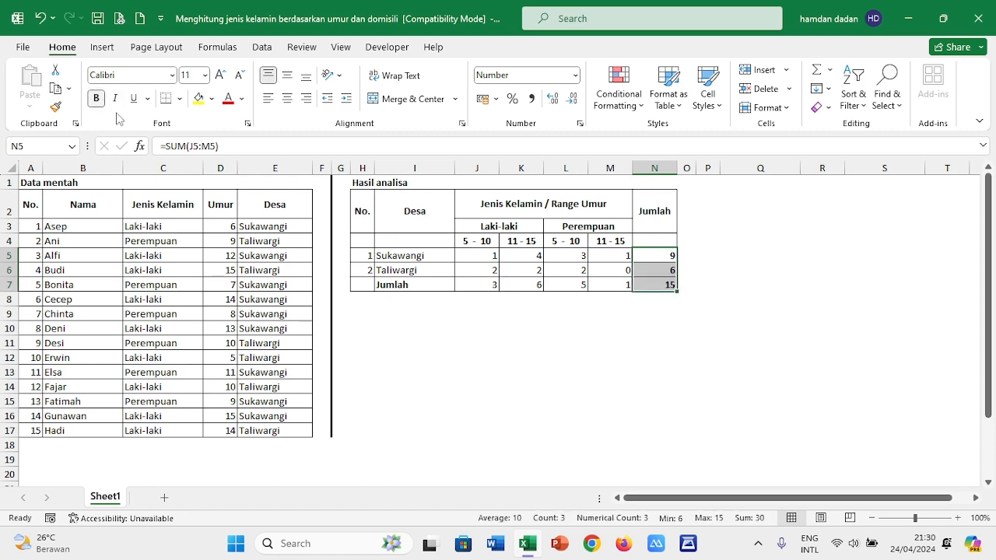
left_click_drag(486, 284, 600, 282)
left_click(96, 98)
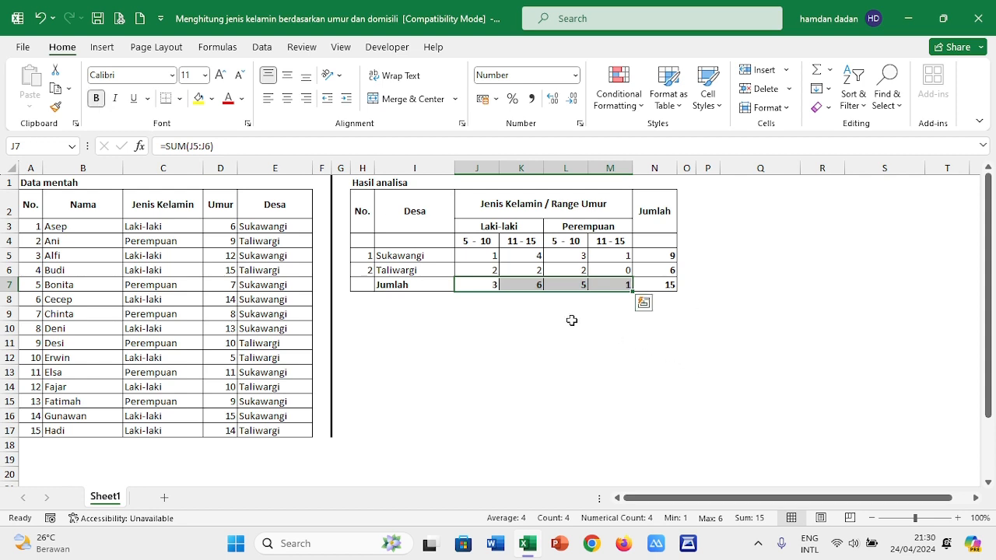
left_click(531, 317)
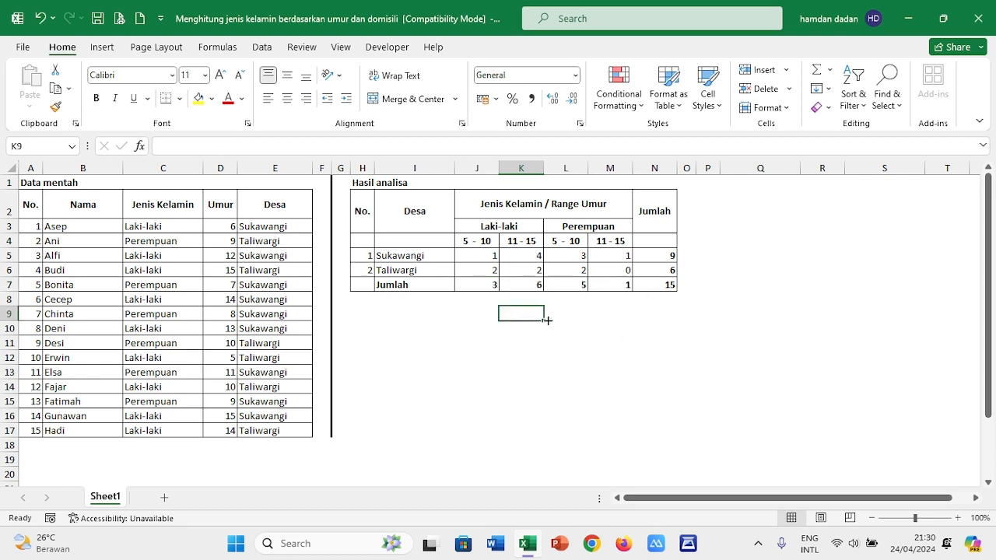
- Check the Sukawangi and Taliwargi counts for Laki-laki 11-15 against the raw data ages, and inspect the Taliwargi Perempuan formulas
left_click(532, 256)
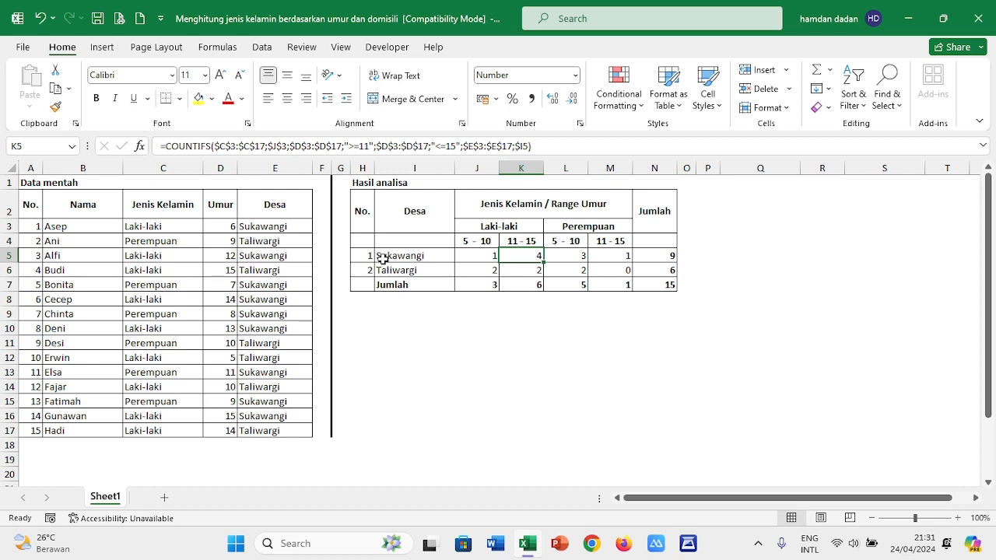
left_click(231, 258)
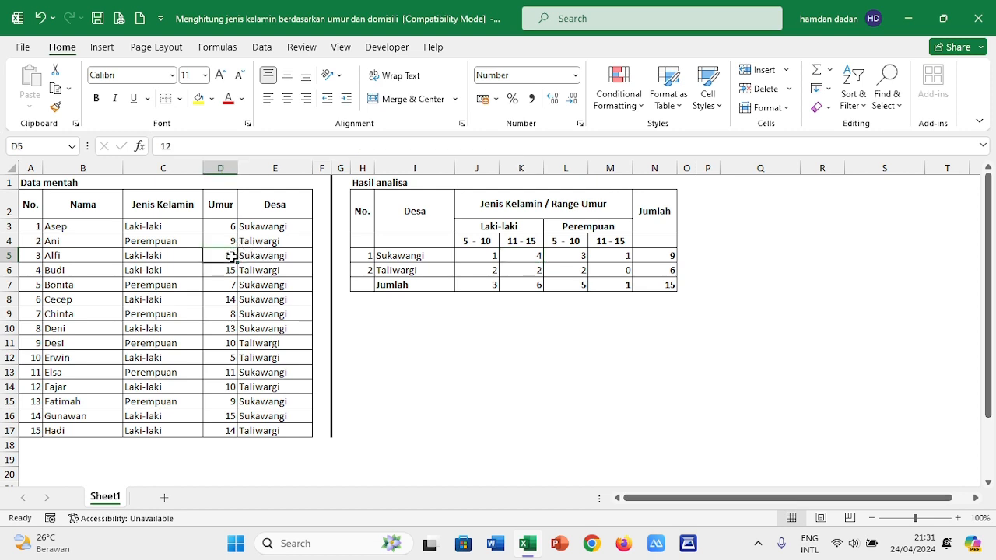
left_click(232, 305)
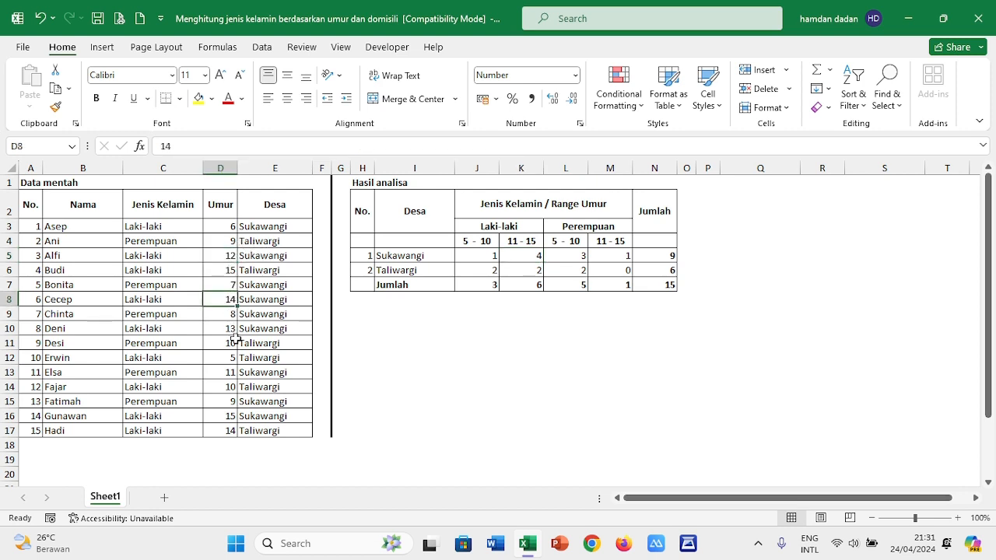
left_click(230, 330)
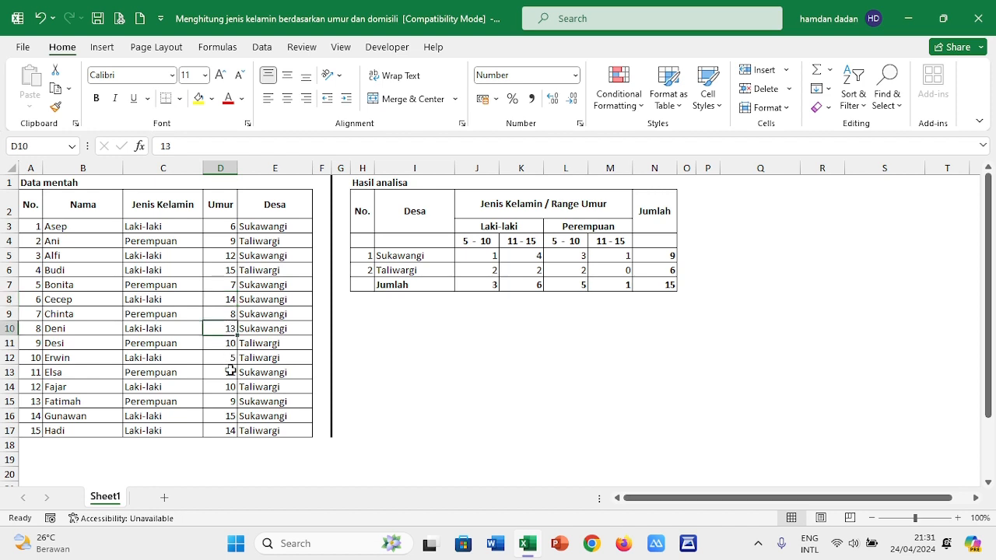
left_click(230, 416)
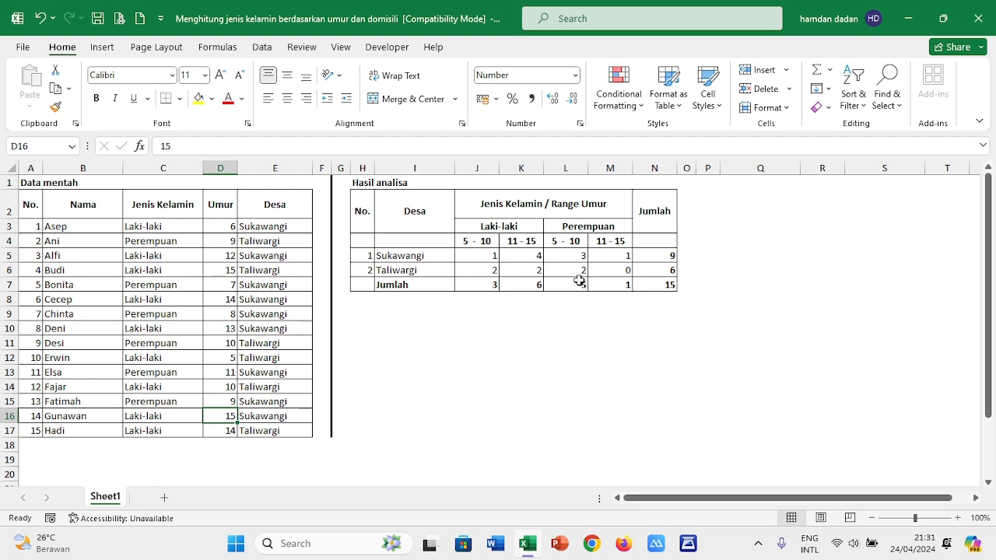
left_click(526, 271)
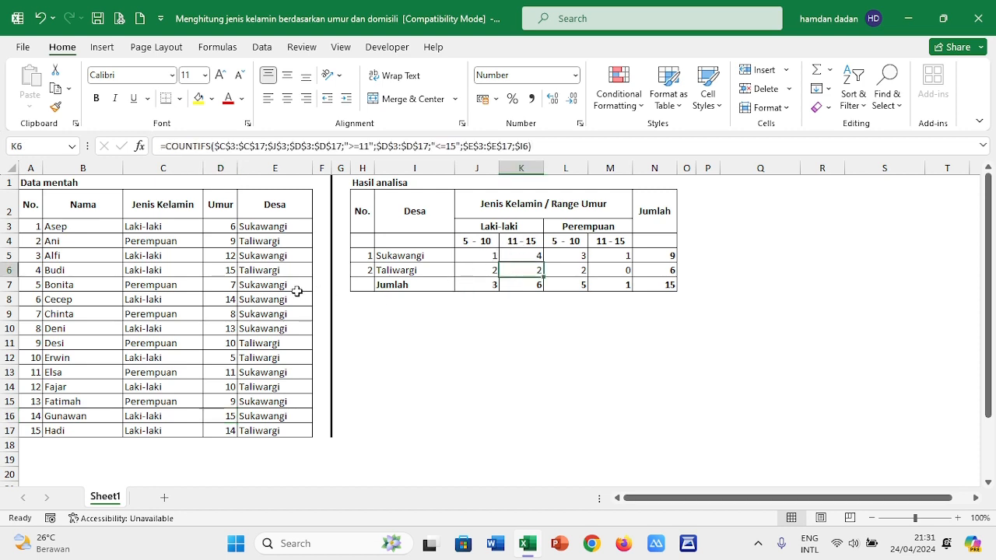
left_click(231, 273)
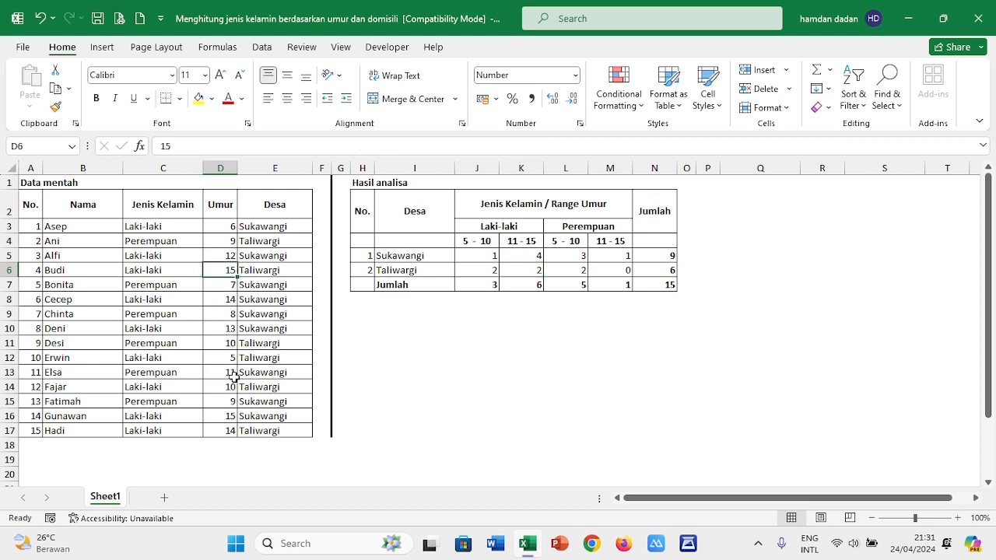
left_click(235, 431)
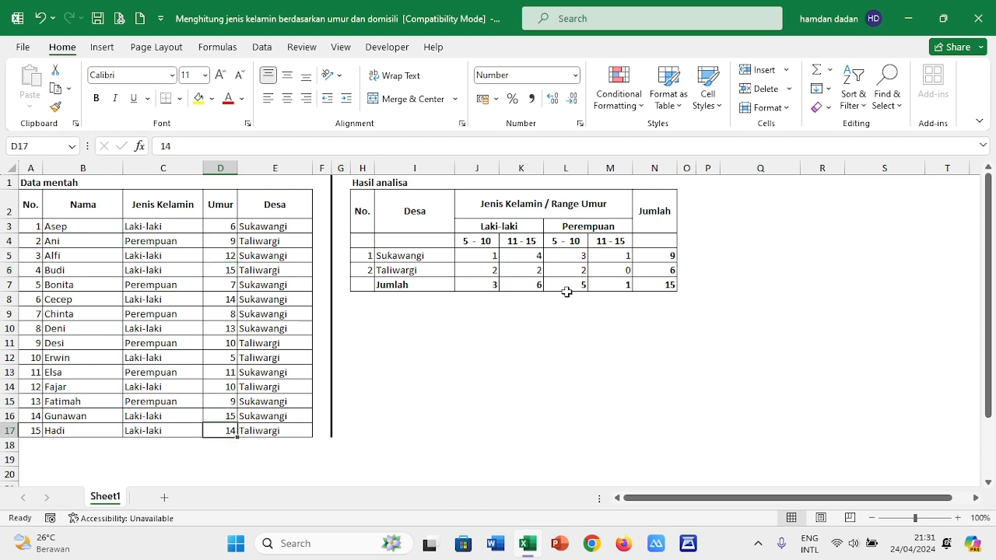
left_click(576, 270)
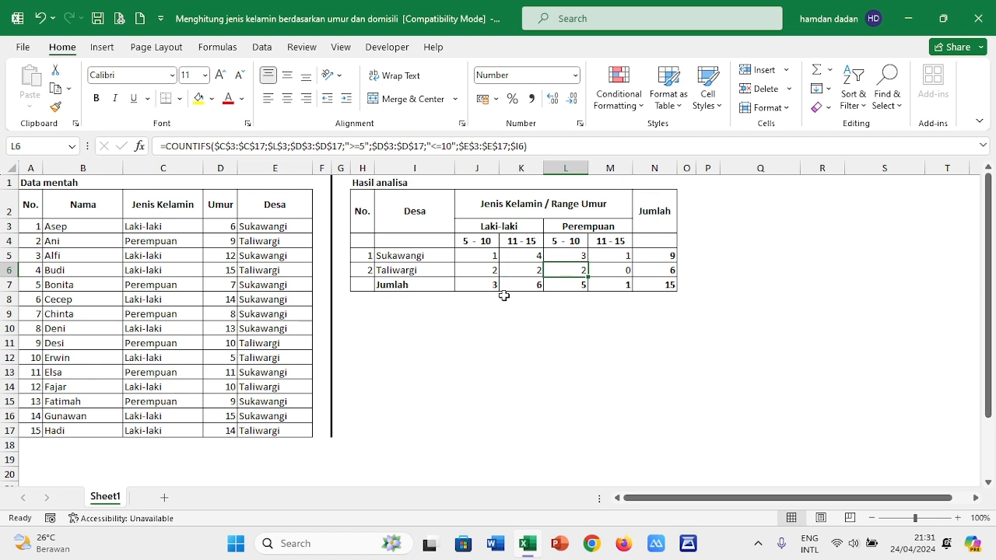
left_click(620, 271)
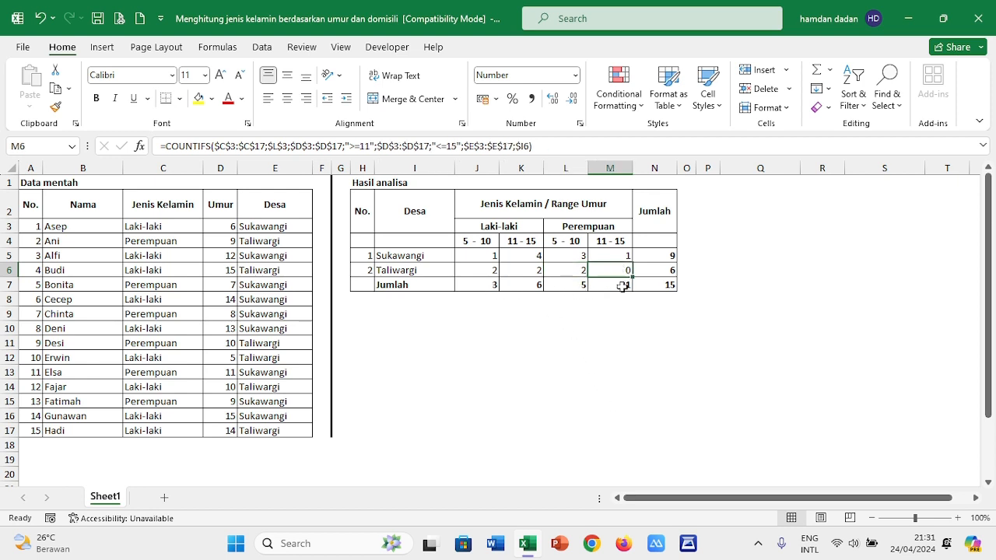